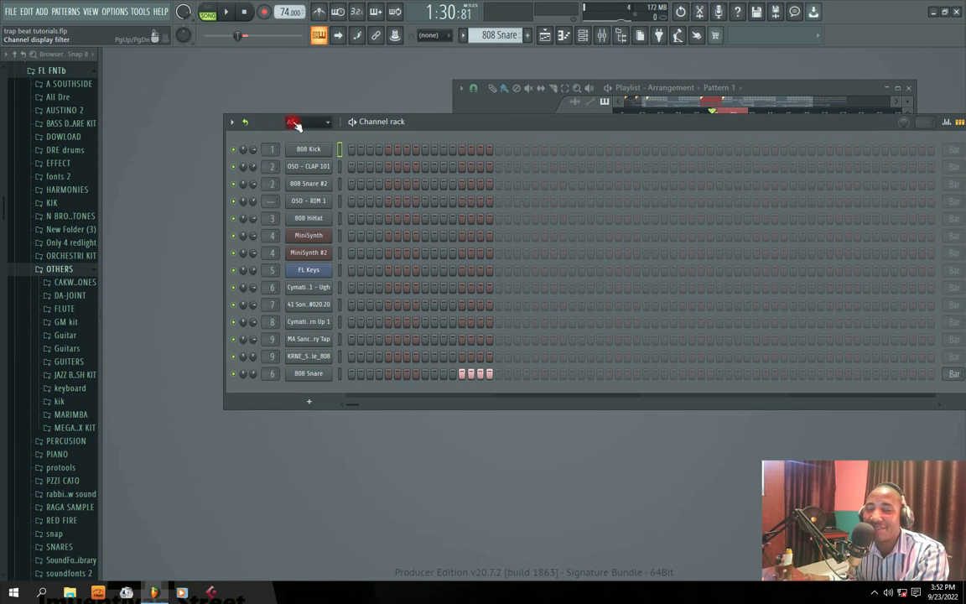
Open the mixer, arrange it over the channel rack, and briefly play the song to check the track levels
{"action": "left_click_drag", "start_coordinate": [443, 123], "coordinate": [413, 131]}
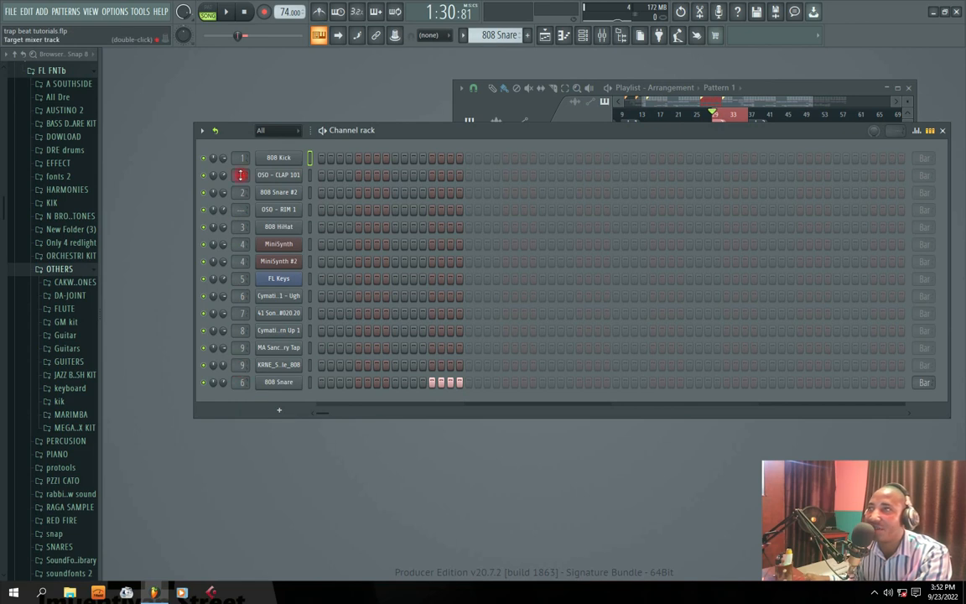
{"action": "left_click", "coordinate": [613, 34]}
{"action": "left_click_drag", "start_coordinate": [526, 102], "coordinate": [369, 123]}
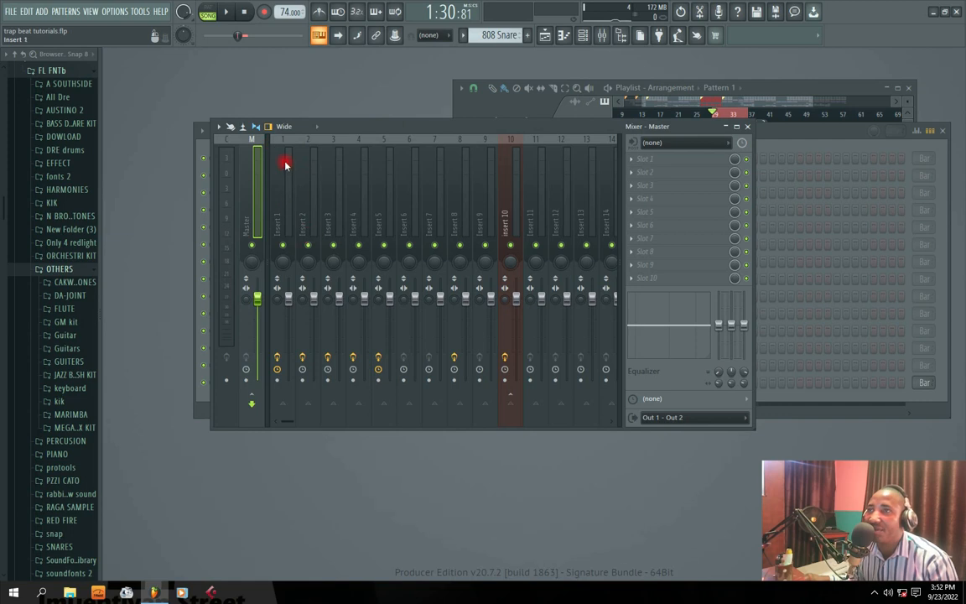
{"action": "key", "text": "space"}
{"action": "left_click_drag", "start_coordinate": [384, 125], "coordinate": [530, 125]}
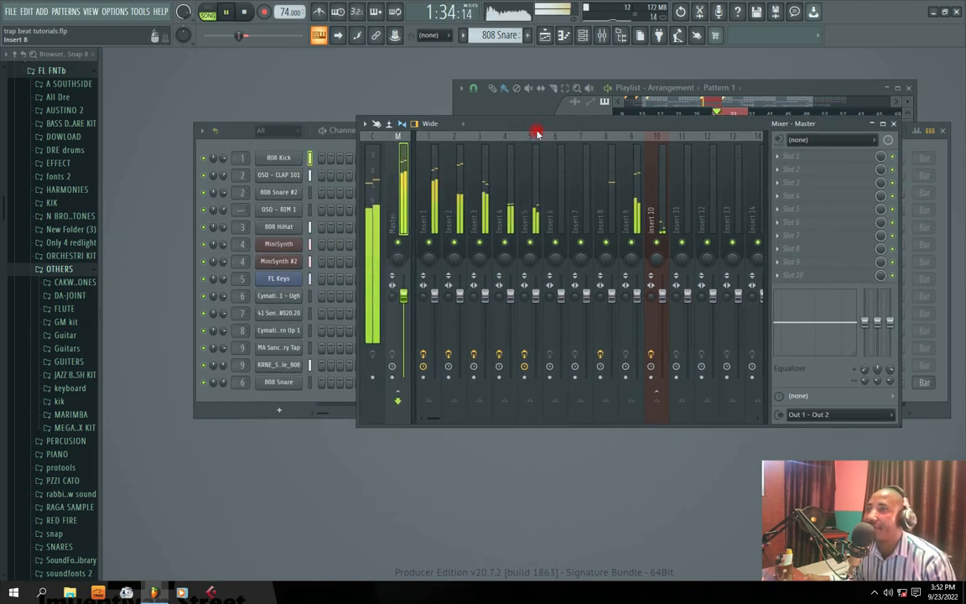
{"action": "key", "text": "space"}
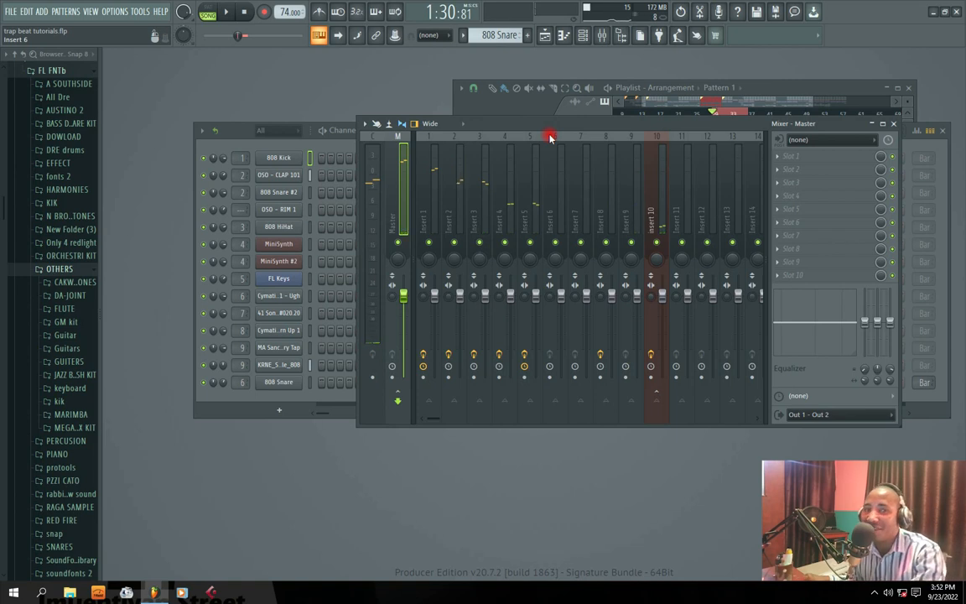
{"action": "left_click_drag", "start_coordinate": [546, 130], "coordinate": [511, 133]}
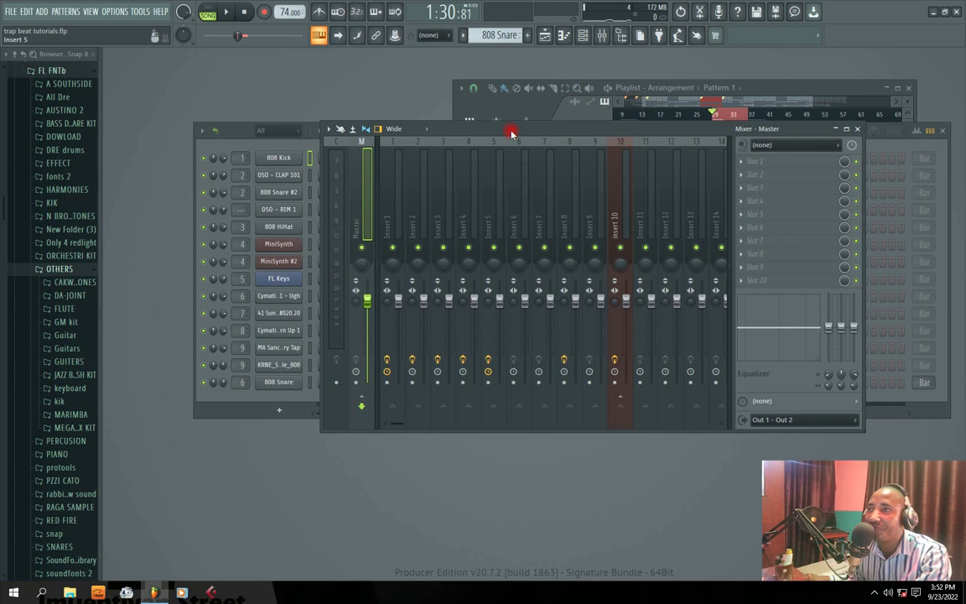
Select mixer track Insert 1, solo it, and start playback
{"action": "left_click", "coordinate": [388, 227]}
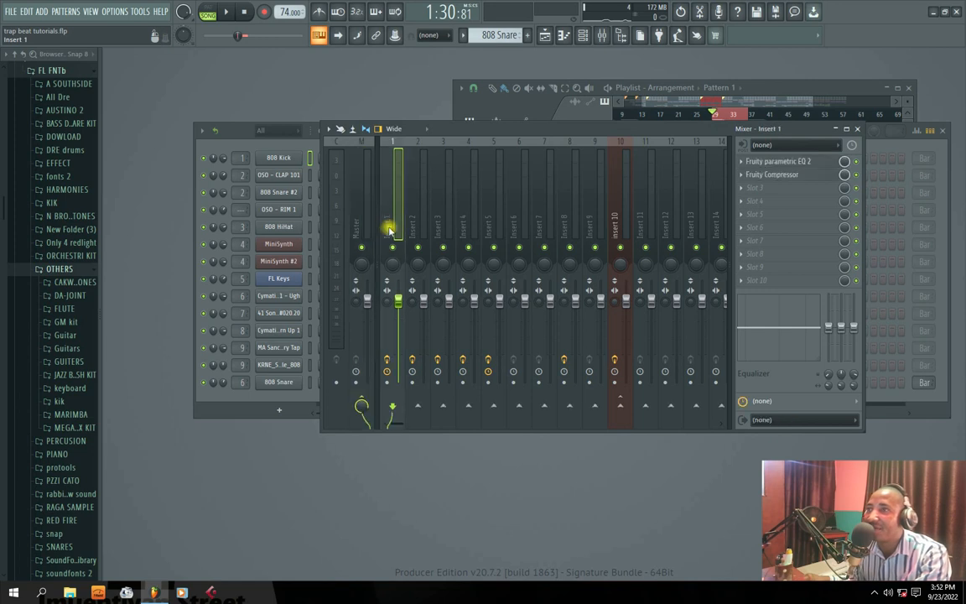
{"action": "right_click", "coordinate": [394, 249]}
{"action": "key", "text": "space"}
Raise the low cut of Insert 1's existing Fruity parametric EQ 2 to about 44 Hz and close the plugin
{"action": "left_click", "coordinate": [766, 161]}
{"action": "left_click_drag", "start_coordinate": [329, 172], "coordinate": [430, 172]}
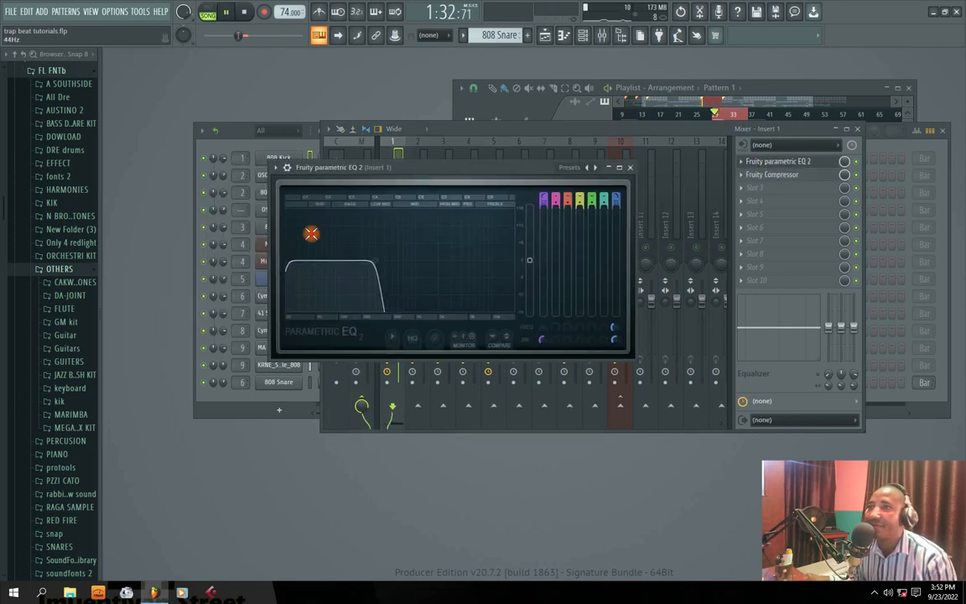
{"action": "left_click_drag", "start_coordinate": [291, 262], "coordinate": [311, 261]}
{"action": "key", "text": "space"}
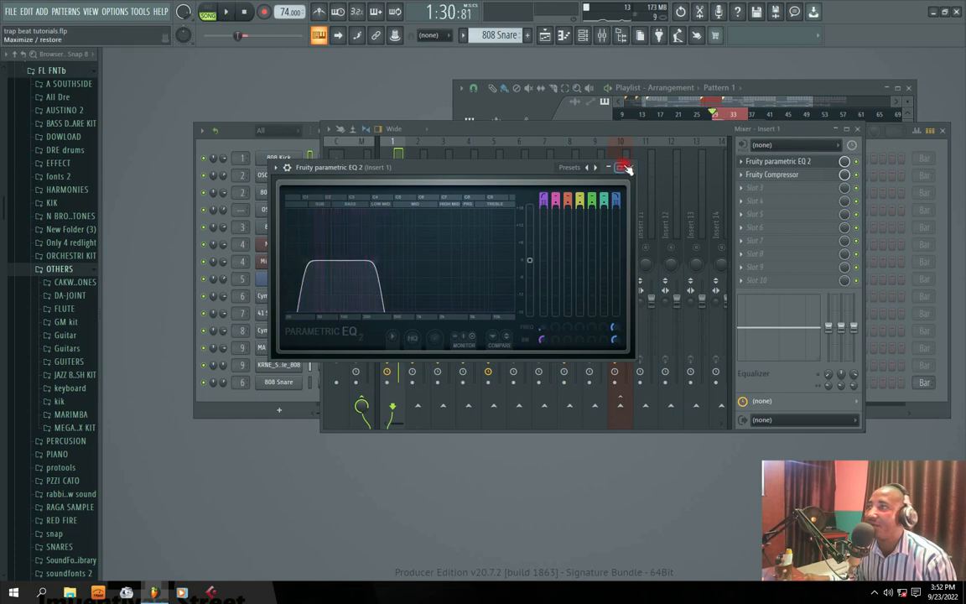
{"action": "left_click", "coordinate": [630, 167]}
Replace Insert 1's equalizer with a fresh Fruity Parametric EQ 2, load the 20Hz + 18kHz cut preset, and start playback
{"action": "left_click", "coordinate": [745, 162]}
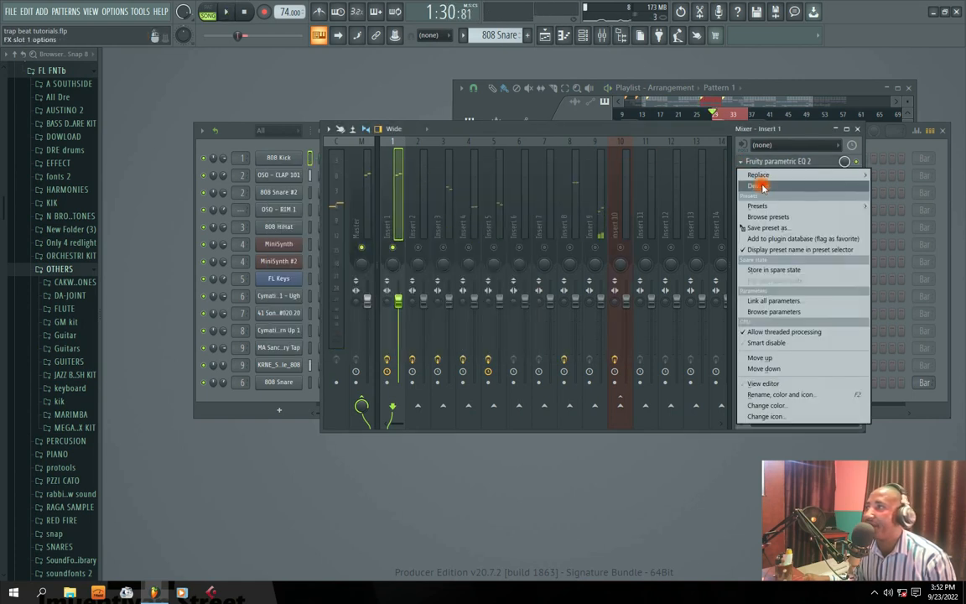
{"action": "mouse_move", "coordinate": [760, 175]}
{"action": "left_click", "coordinate": [594, 387]}
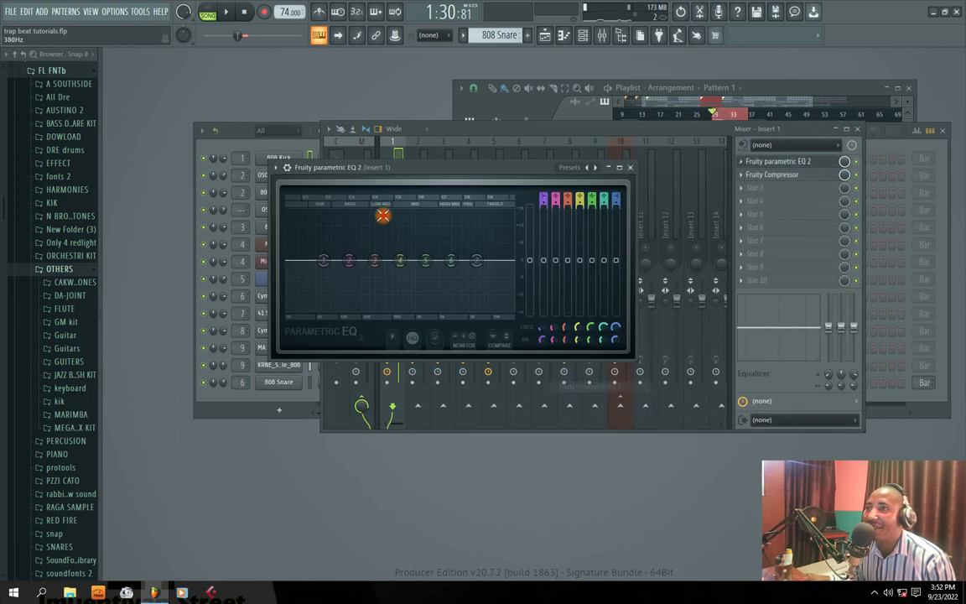
{"action": "left_click", "coordinate": [592, 168]}
{"action": "left_click", "coordinate": [625, 228]}
{"action": "key", "text": "space"}
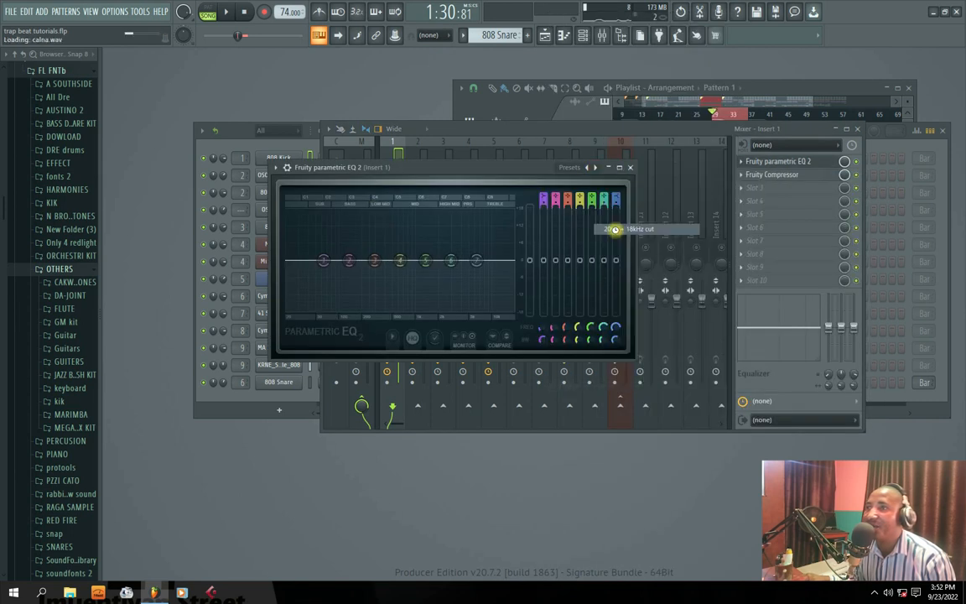
Narrow Insert 1's EQ curve to the low end, with the low cut in the sub range and the high cut in the low mids
{"action": "left_click_drag", "start_coordinate": [513, 262], "coordinate": [384, 262]}
{"action": "left_click_drag", "start_coordinate": [293, 262], "coordinate": [310, 262]}
{"action": "left_click_drag", "start_coordinate": [391, 267], "coordinate": [385, 266]}
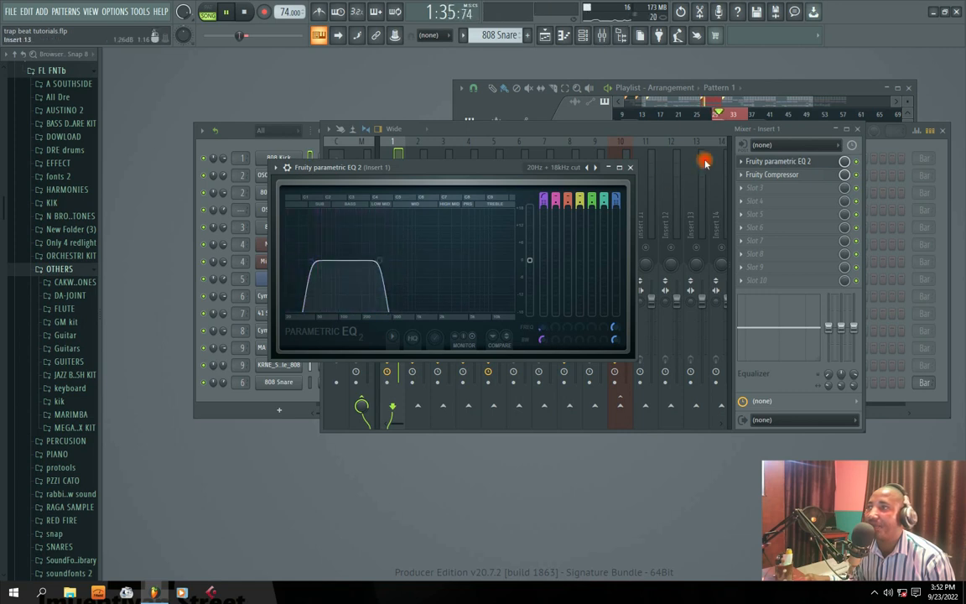
{"action": "left_click", "coordinate": [632, 167]}
Unmute and select Insert 2, and check the curve of its existing Fruity parametric EQ 2
{"action": "left_click_drag", "start_coordinate": [446, 135], "coordinate": [496, 126]}
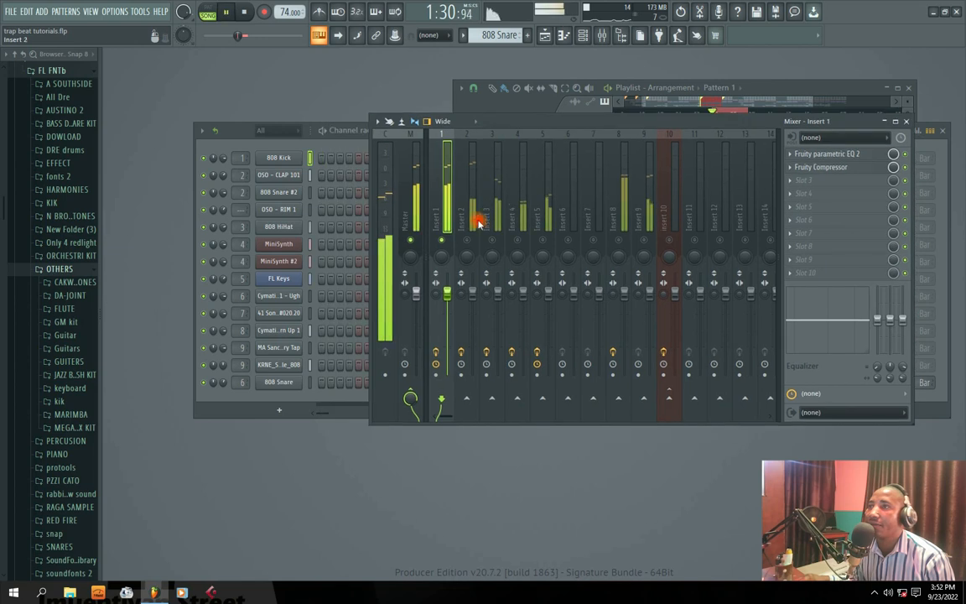
{"action": "left_click", "coordinate": [468, 210]}
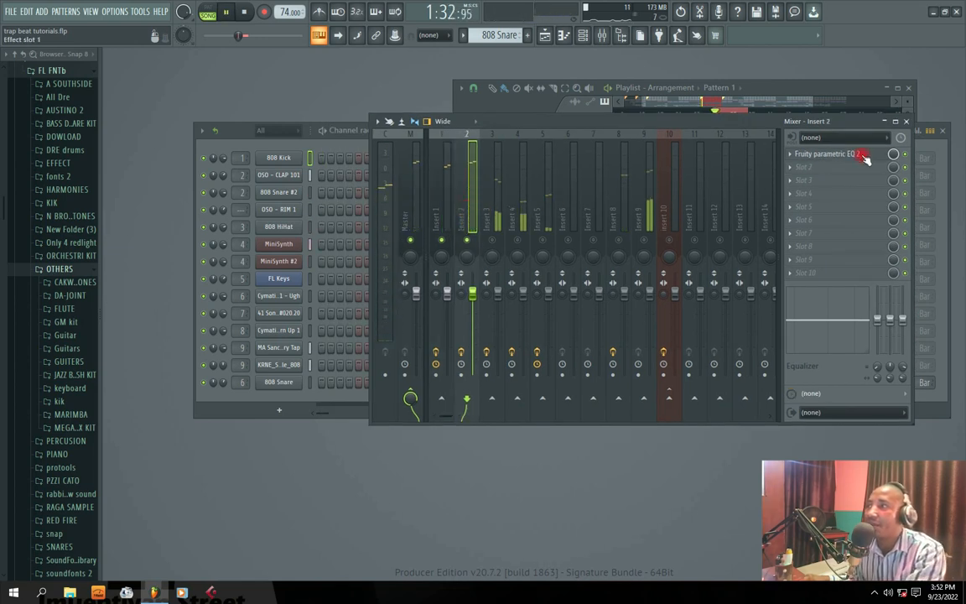
{"action": "left_click", "coordinate": [818, 155]}
{"action": "left_click", "coordinate": [959, 55]}
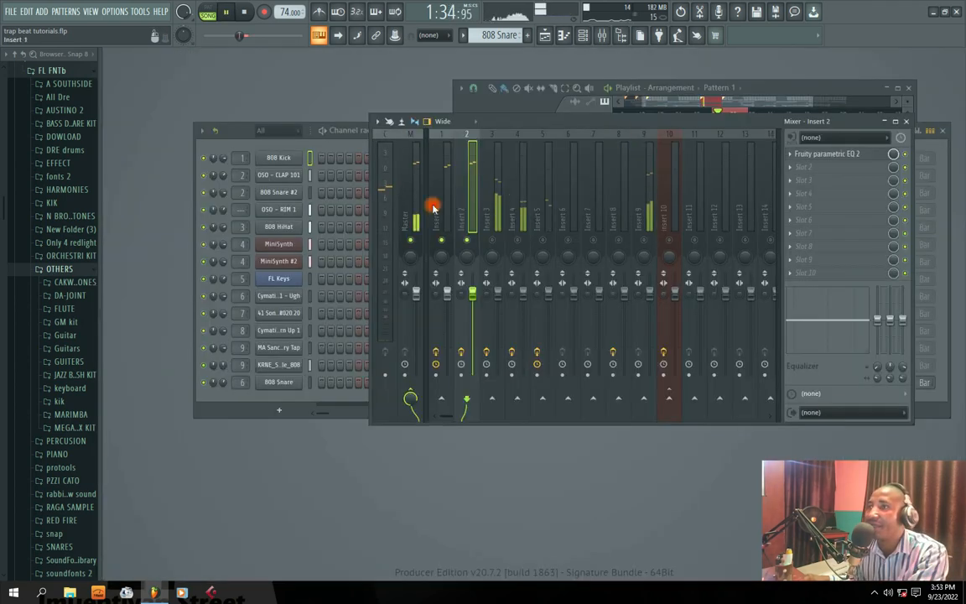
{"action": "left_click", "coordinate": [823, 155]}
{"action": "left_click", "coordinate": [961, 55]}
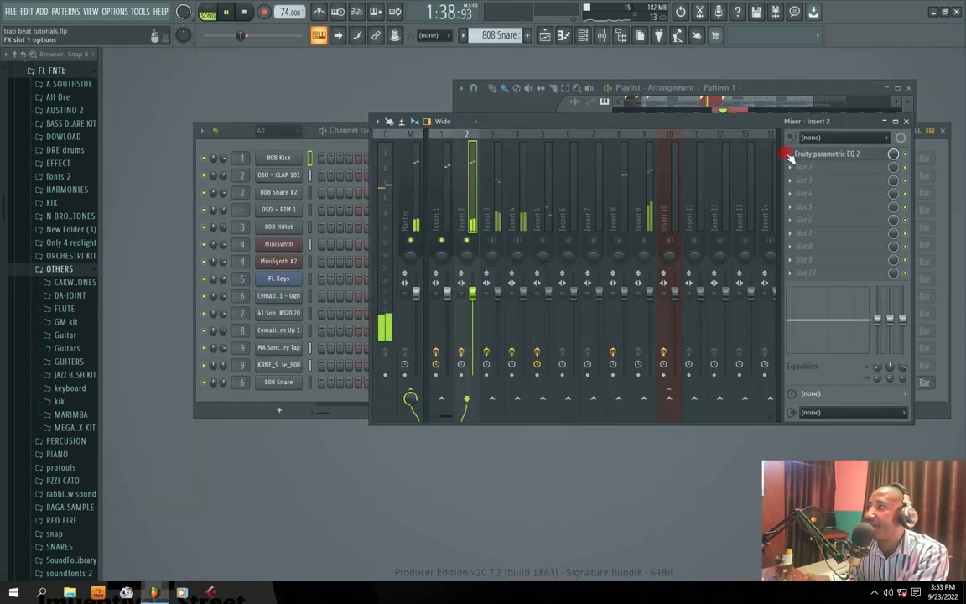
Replace Insert 2's equalizer with a fresh Fruity Parametric EQ 2 and restore its window to a smaller size
{"action": "left_click", "coordinate": [790, 155]}
{"action": "mouse_move", "coordinate": [807, 167]}
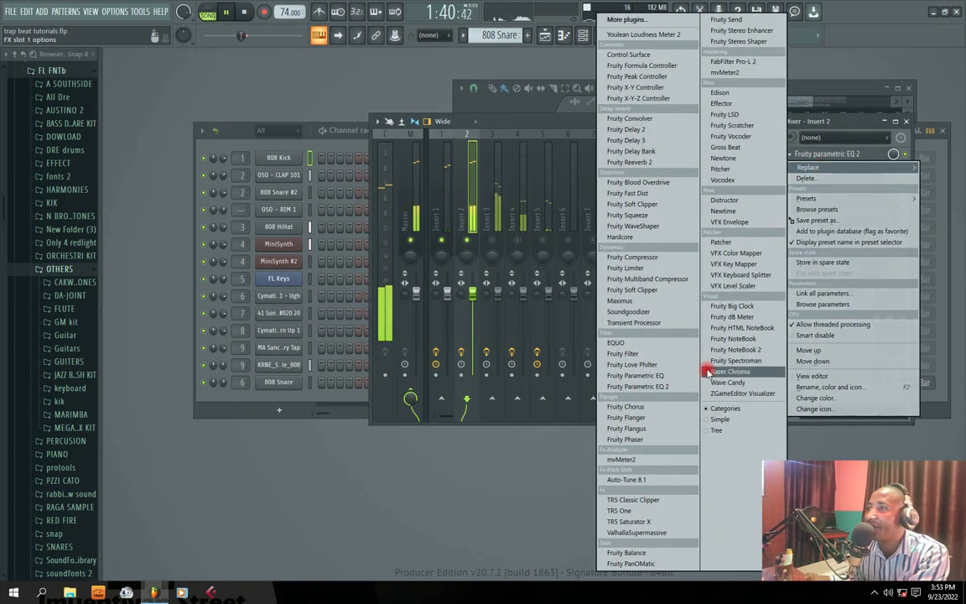
{"action": "left_click", "coordinate": [637, 386]}
{"action": "left_click_drag", "start_coordinate": [474, 199], "coordinate": [370, 56]}
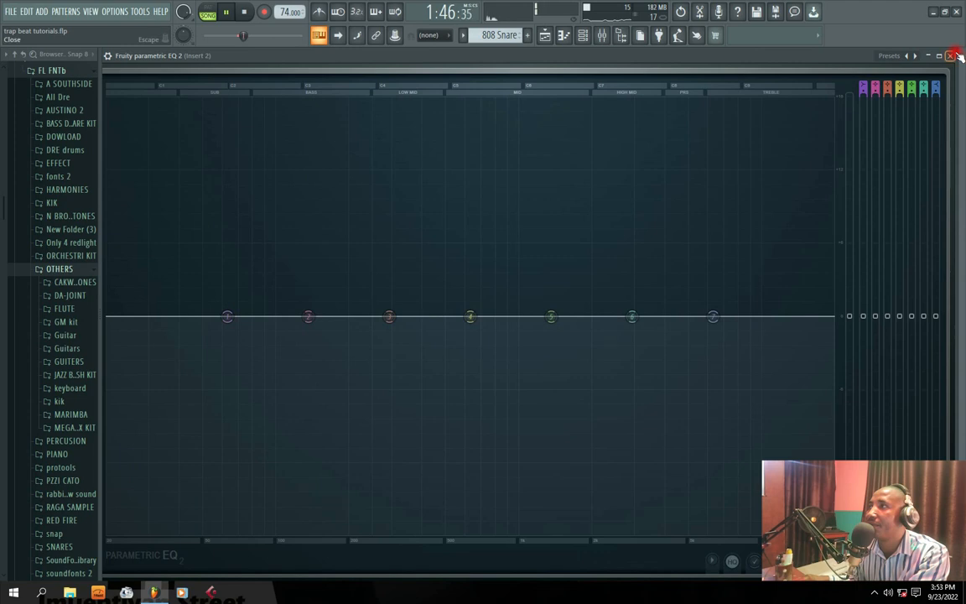
{"action": "left_click_drag", "start_coordinate": [957, 54], "coordinate": [456, 243]}
{"action": "left_click_drag", "start_coordinate": [221, 249], "coordinate": [581, 157]}
Load the 20Hz + 18kHz cut preset in Insert 2's EQ and raise its low cut to the edge of the low mids
{"action": "left_click", "coordinate": [778, 157]}
{"action": "left_click", "coordinate": [830, 179]}
{"action": "left_click_drag", "start_coordinate": [471, 318], "coordinate": [546, 319]}
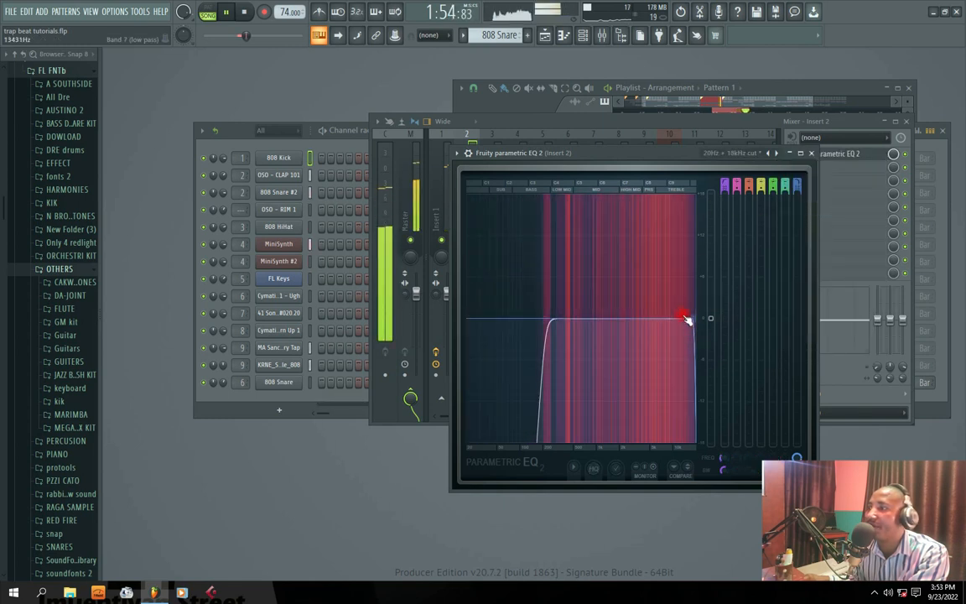
{"action": "left_click", "coordinate": [811, 153]}
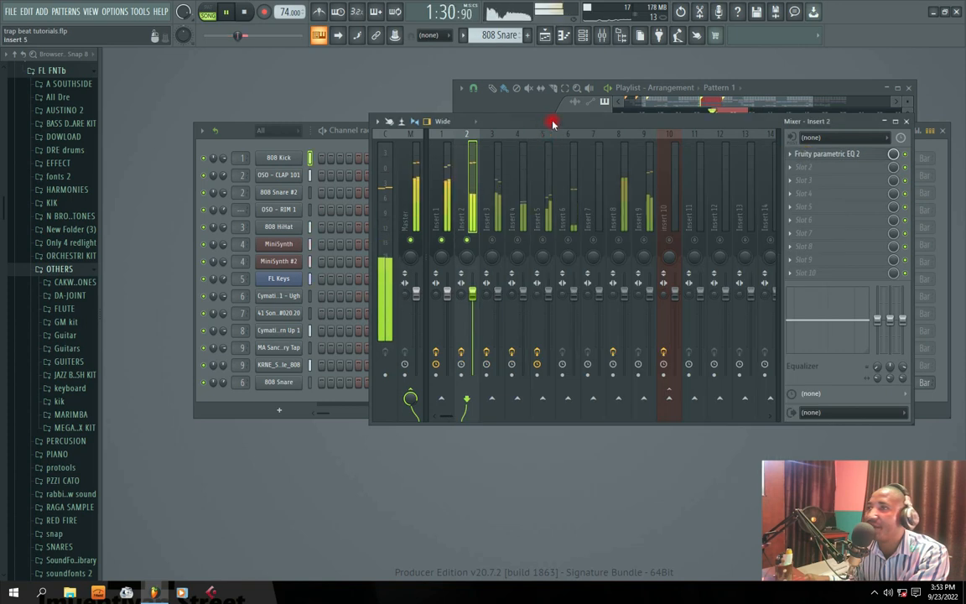
Unmute and select Insert 3, and check the curve of its existing Fruity parametric EQ 2
{"action": "left_click_drag", "start_coordinate": [553, 123], "coordinate": [423, 125]}
{"action": "left_click", "coordinate": [365, 211]}
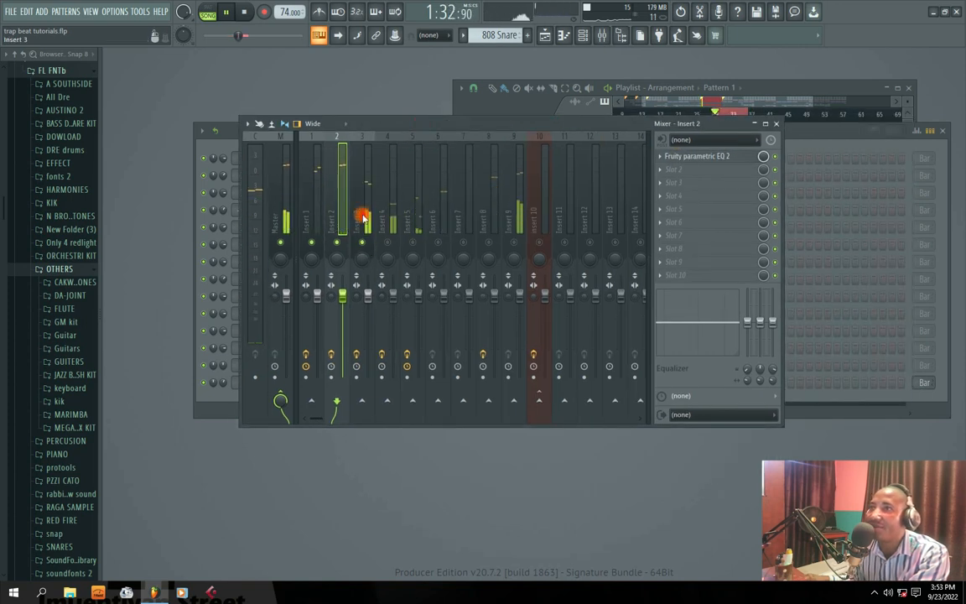
{"action": "left_click", "coordinate": [696, 162]}
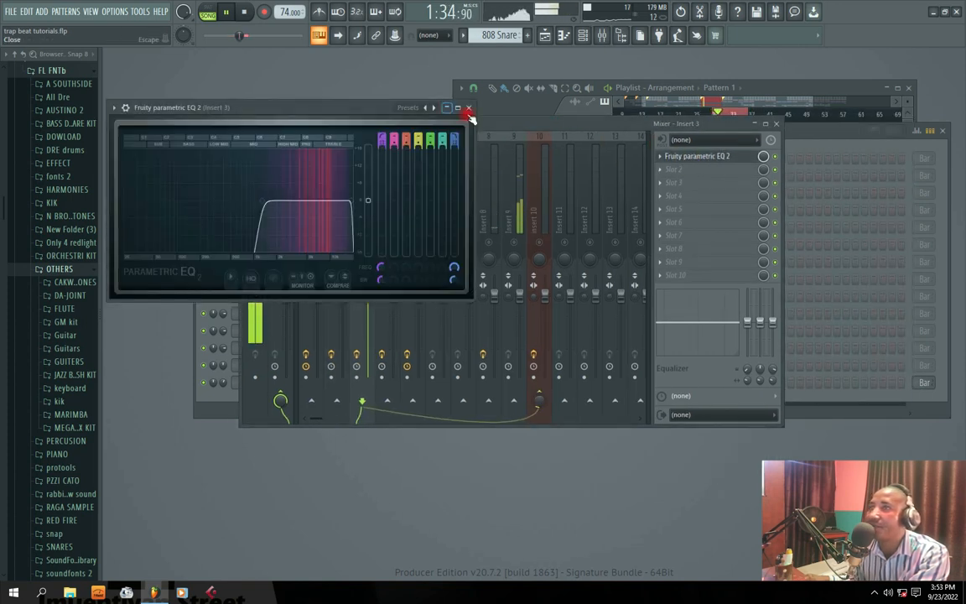
{"action": "left_click", "coordinate": [464, 110]}
Replace Insert 3's EQ with Fruity Parametric EQ 2 on the 20Hz + 18kHz cut preset and raise its low cut to the high mids
{"action": "right_click", "coordinate": [657, 158]}
{"action": "mouse_move", "coordinate": [676, 169]}
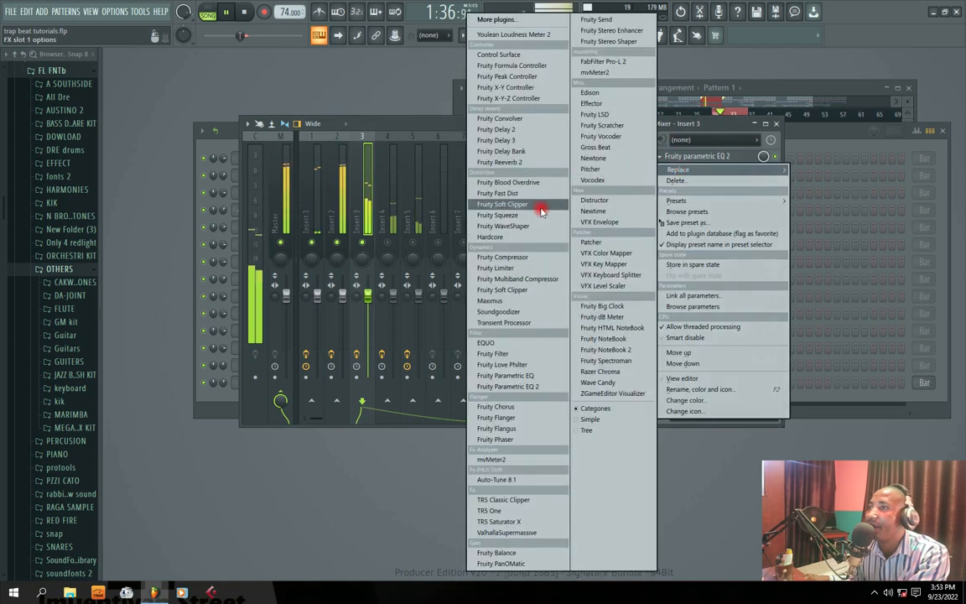
{"action": "left_click", "coordinate": [520, 387]}
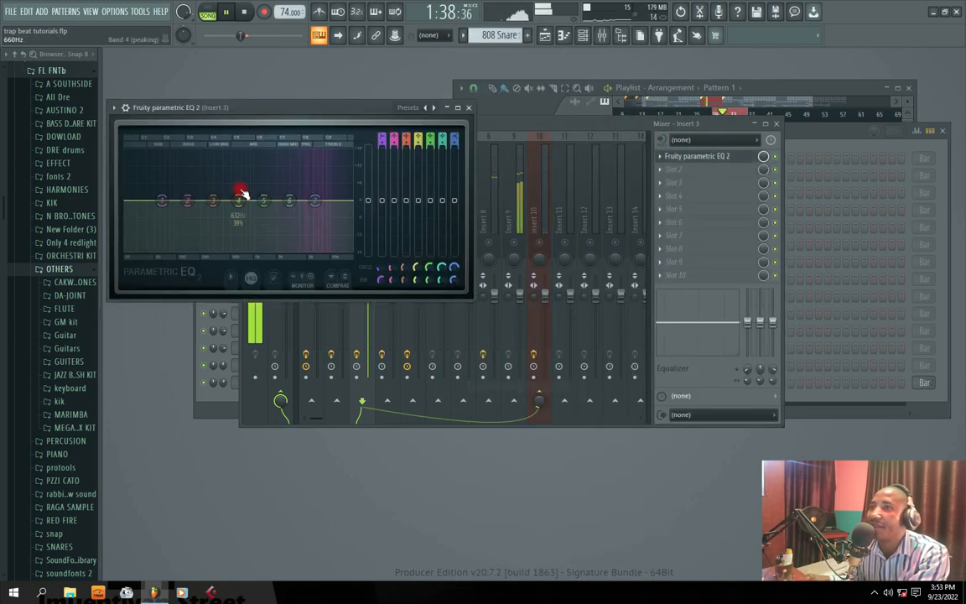
{"action": "right_click", "coordinate": [434, 108]}
{"action": "left_click", "coordinate": [470, 169]}
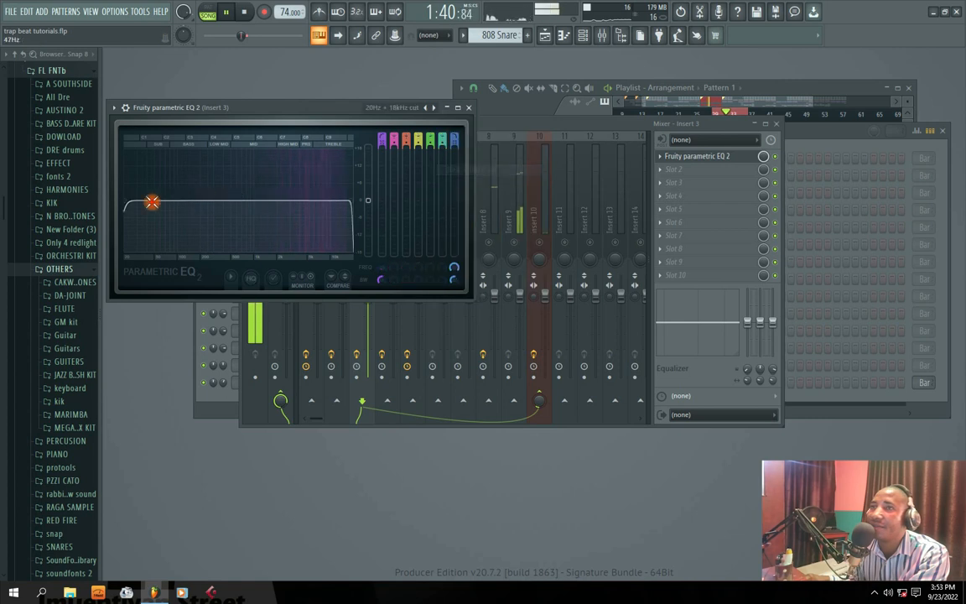
{"action": "left_click_drag", "start_coordinate": [252, 202], "coordinate": [283, 201]}
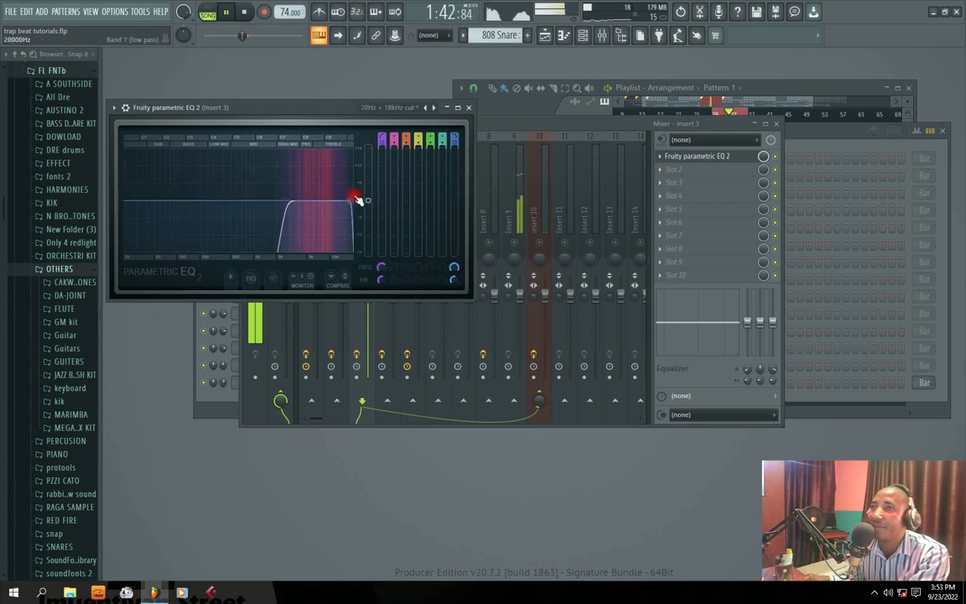
{"action": "left_click", "coordinate": [467, 109]}
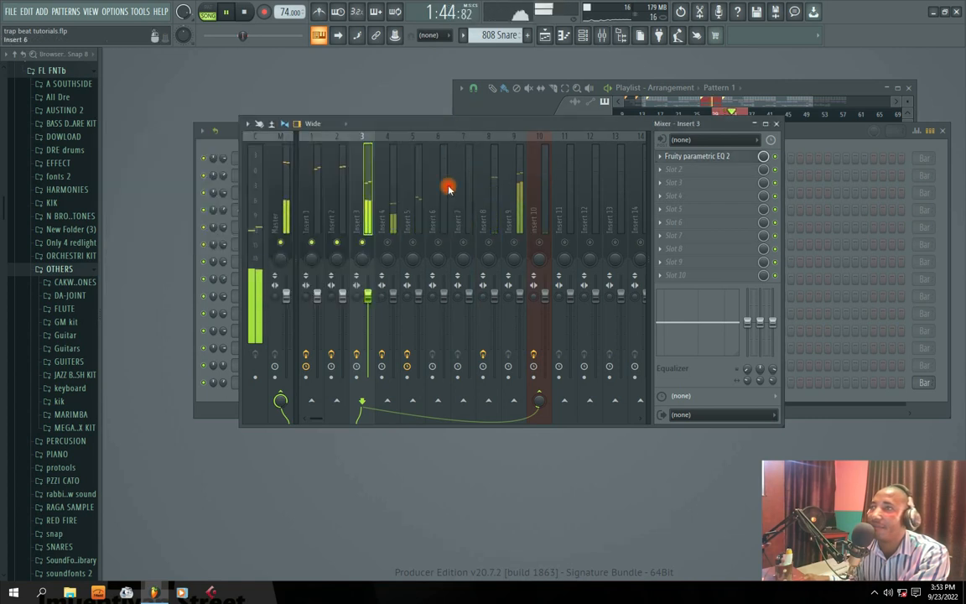
Unmute Insert 4 and replace its equalizer with a fresh Fruity Parametric EQ 2 using the 20Hz + 18kHz cut preset
{"action": "left_click", "coordinate": [391, 242]}
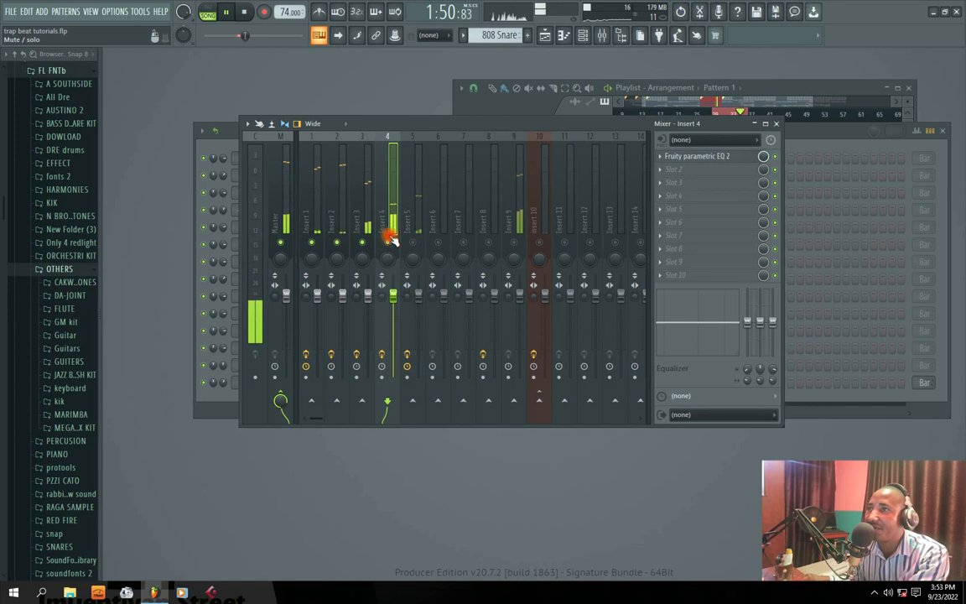
{"action": "left_click", "coordinate": [660, 156]}
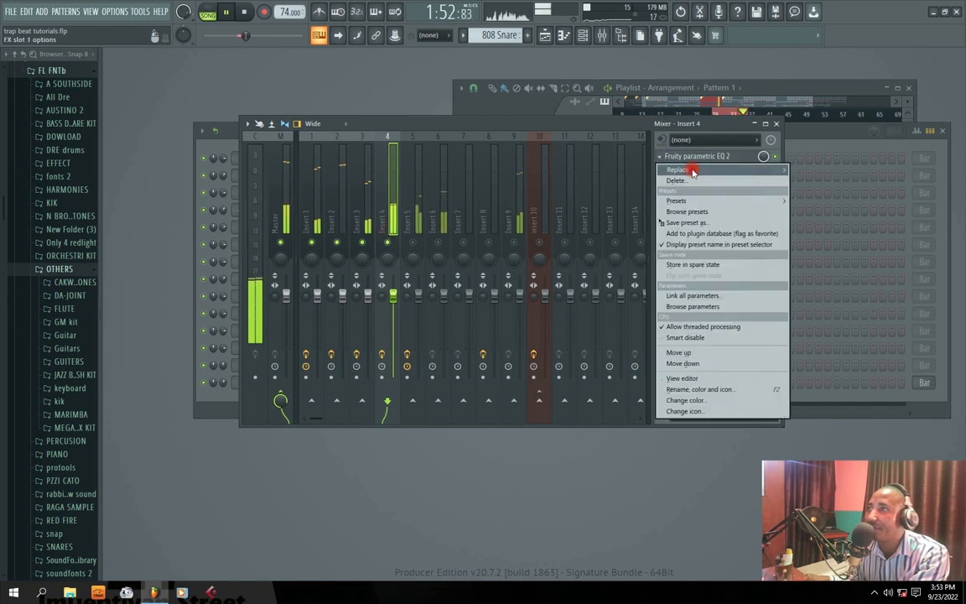
{"action": "mouse_move", "coordinate": [671, 169]}
{"action": "left_click", "coordinate": [513, 389]}
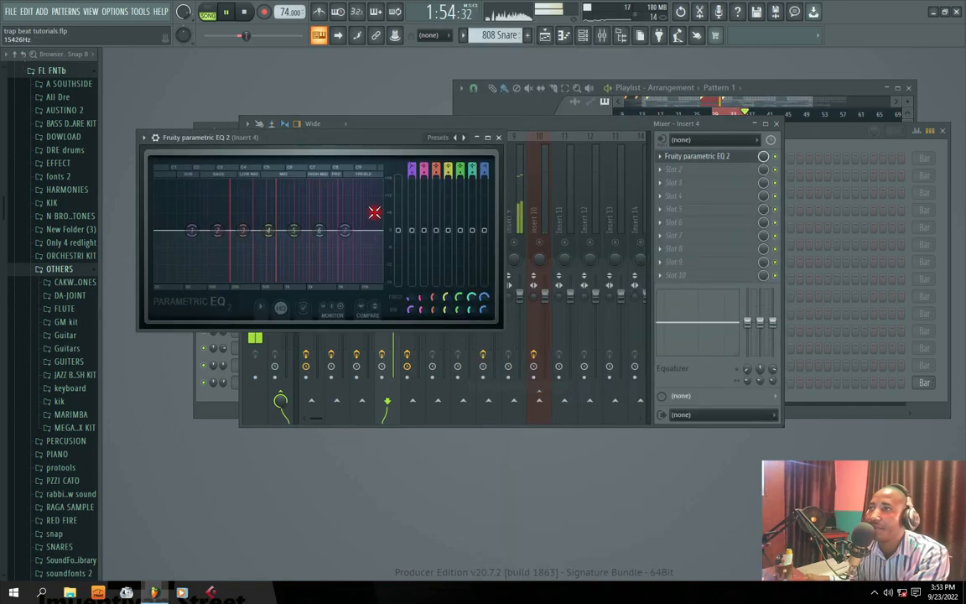
{"action": "left_click", "coordinate": [457, 136]}
{"action": "left_click", "coordinate": [500, 199]}
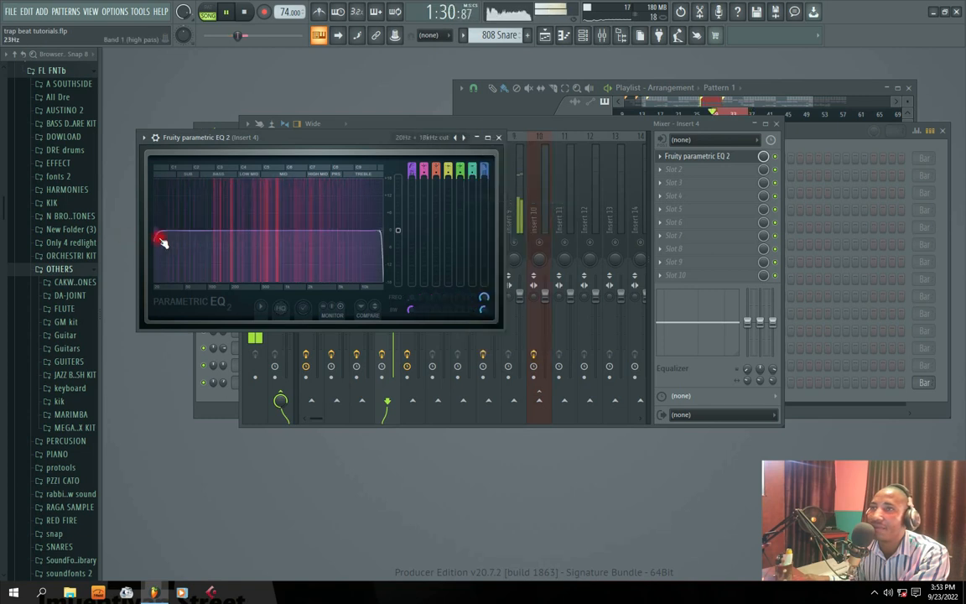
Raise the low cut of Insert 4's EQ into the bass range, lower its high cut to about 2 kHz, and stop playback
{"action": "left_click_drag", "start_coordinate": [155, 230], "coordinate": [209, 231]}
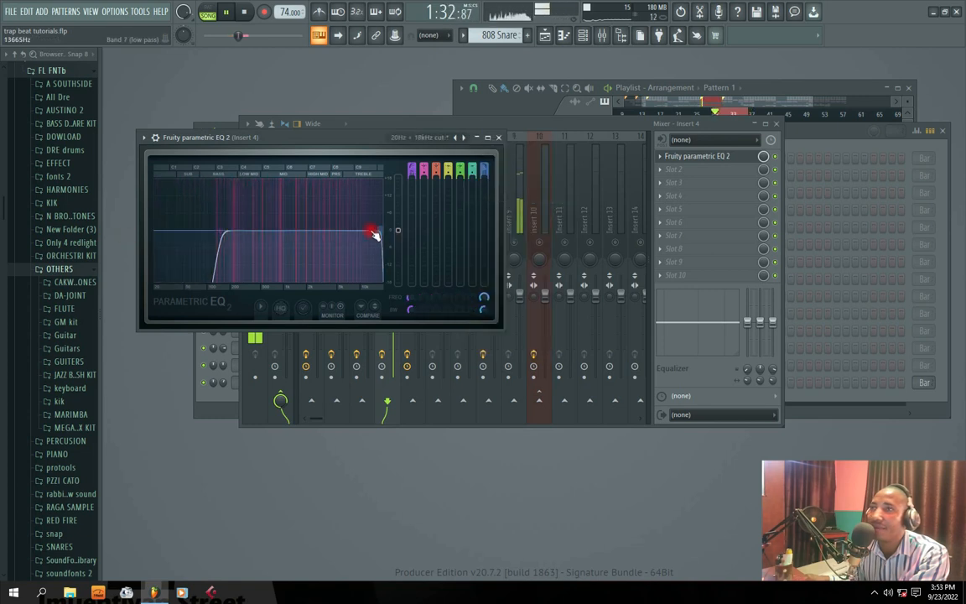
{"action": "left_click_drag", "start_coordinate": [374, 233], "coordinate": [354, 230]}
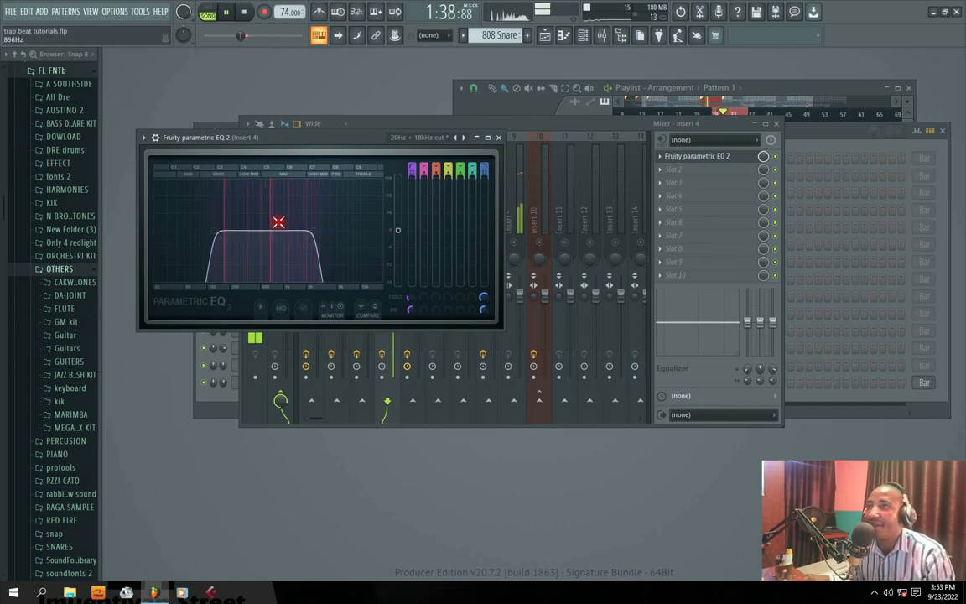
{"action": "key", "text": "space"}
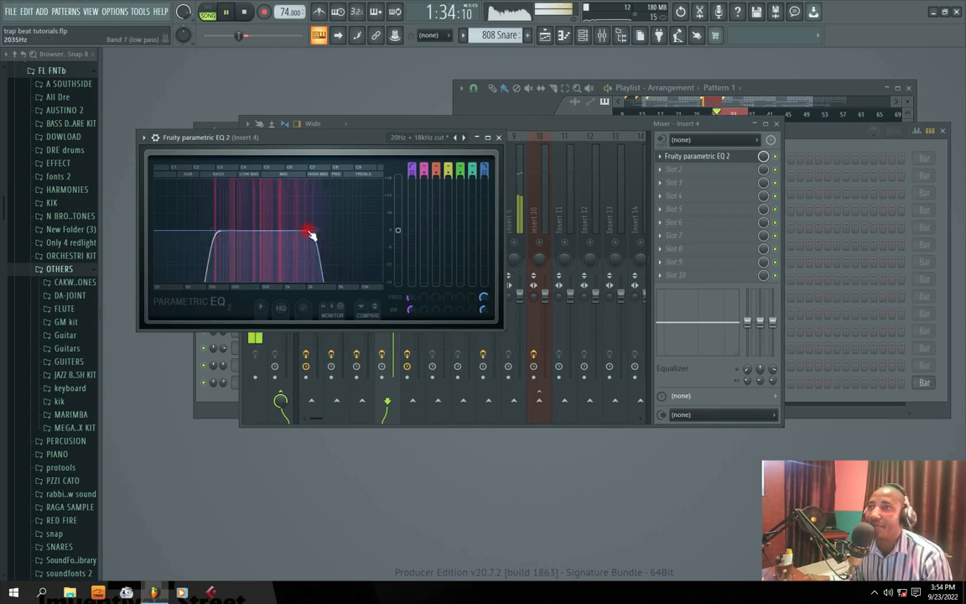
{"action": "left_click", "coordinate": [498, 137]}
{"action": "key", "text": "space"}
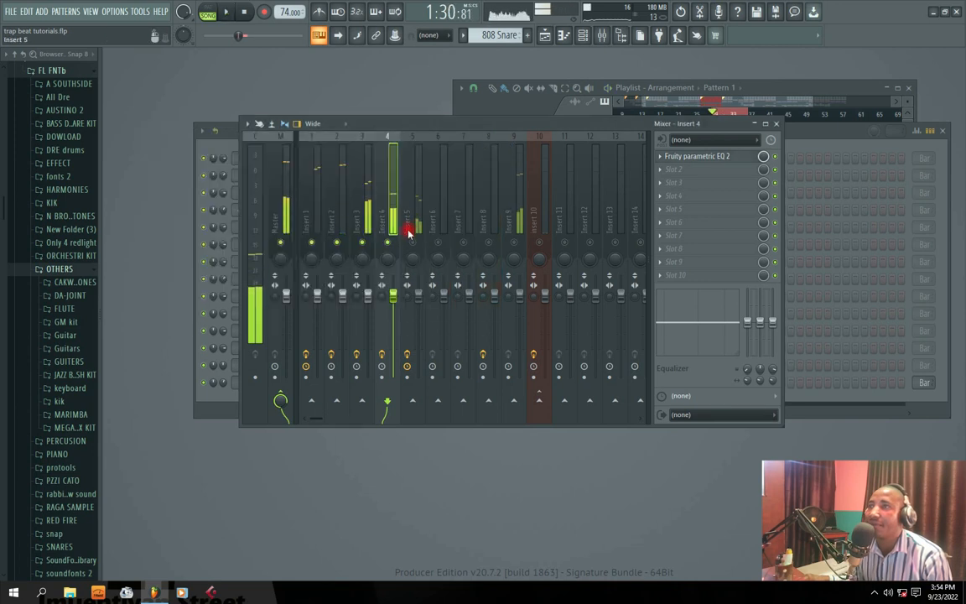
Unmute and select Insert 5, play the beat, and check the curve of its existing Fruity parametric EQ 2
{"action": "left_click", "coordinate": [411, 231]}
{"action": "key", "text": "space"}
{"action": "key", "text": "space"}
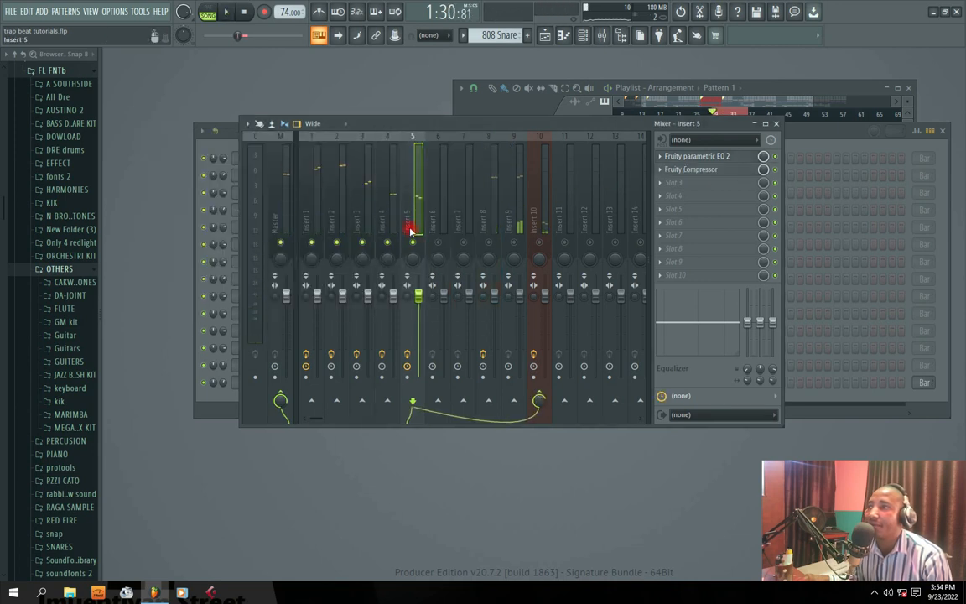
{"action": "key", "text": "space"}
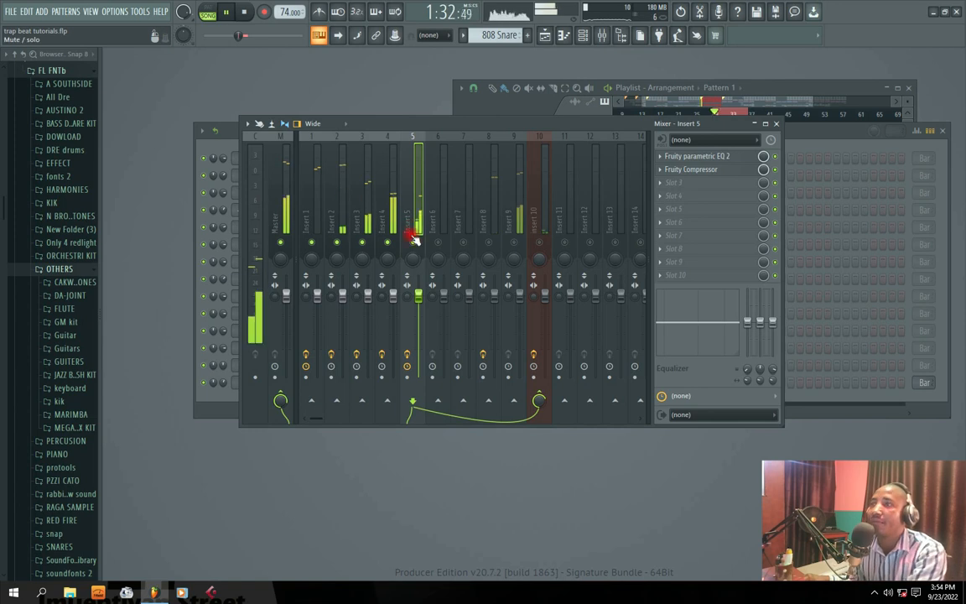
{"action": "left_click", "coordinate": [659, 157]}
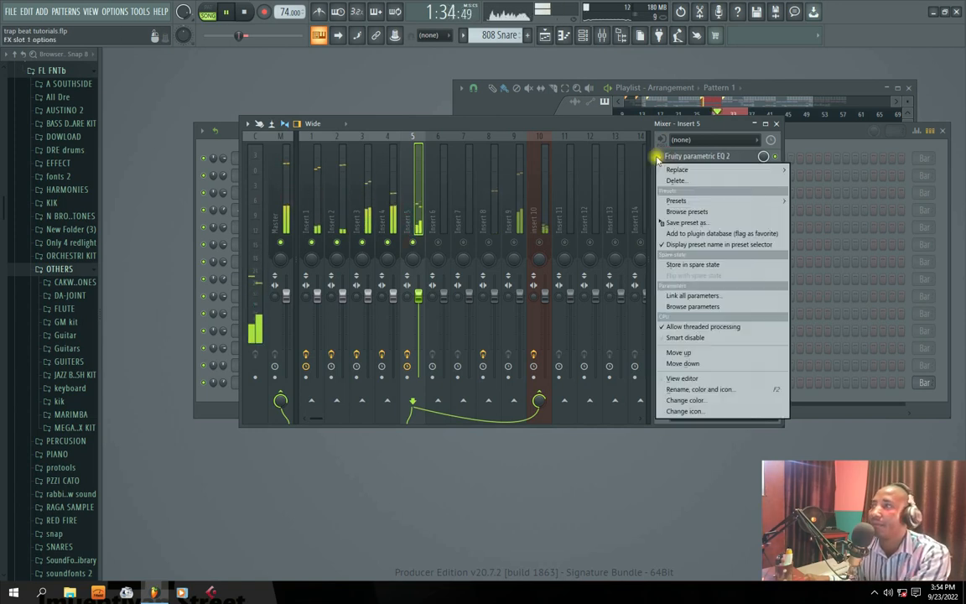
{"action": "mouse_move", "coordinate": [677, 170]}
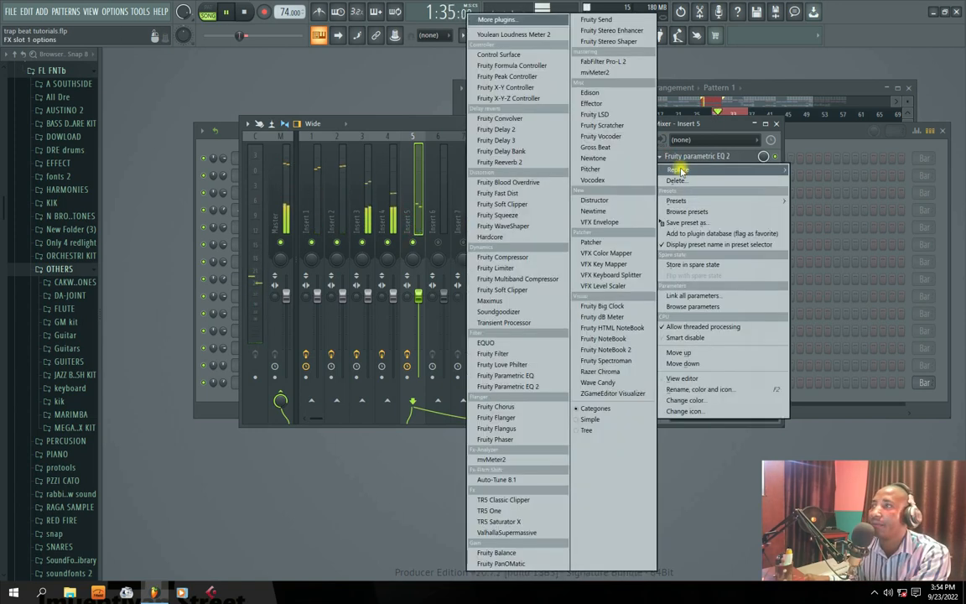
{"action": "left_click", "coordinate": [415, 247]}
{"action": "left_click", "coordinate": [690, 157]}
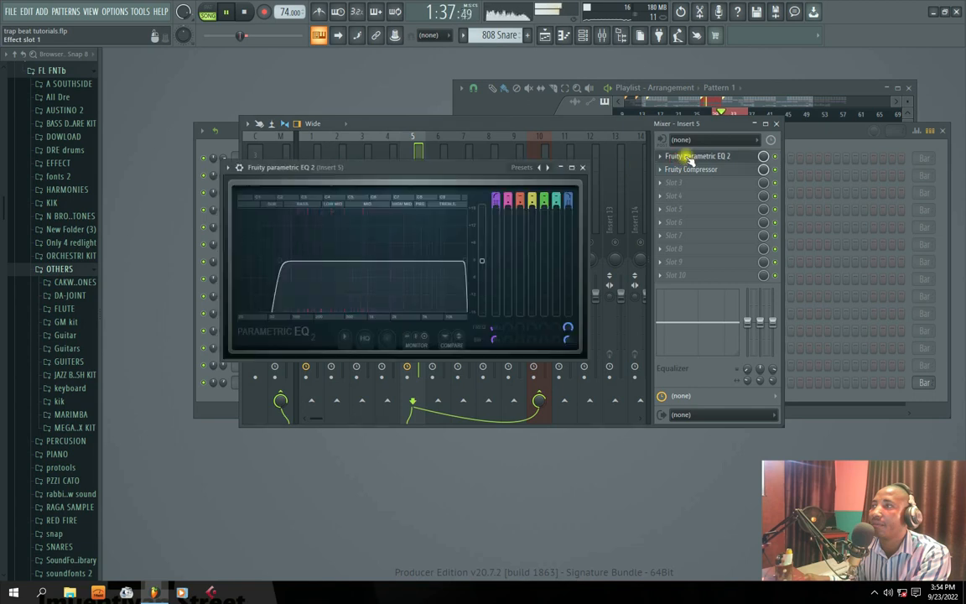
{"action": "left_click", "coordinate": [585, 168]}
Replace Insert 5's EQ with Fruity Parametric EQ 2 on the 20Hz + 18kHz cut preset and narrow its band from the bass to about 1.8 kHz
{"action": "left_click", "coordinate": [661, 157]}
{"action": "mouse_move", "coordinate": [676, 169]}
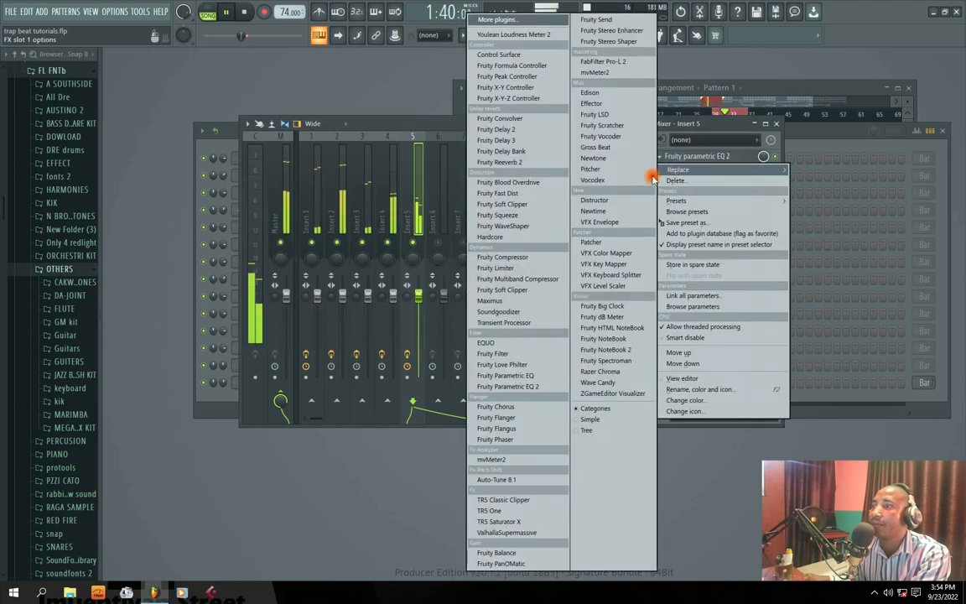
{"action": "left_click", "coordinate": [505, 375]}
{"action": "left_click", "coordinate": [666, 156]}
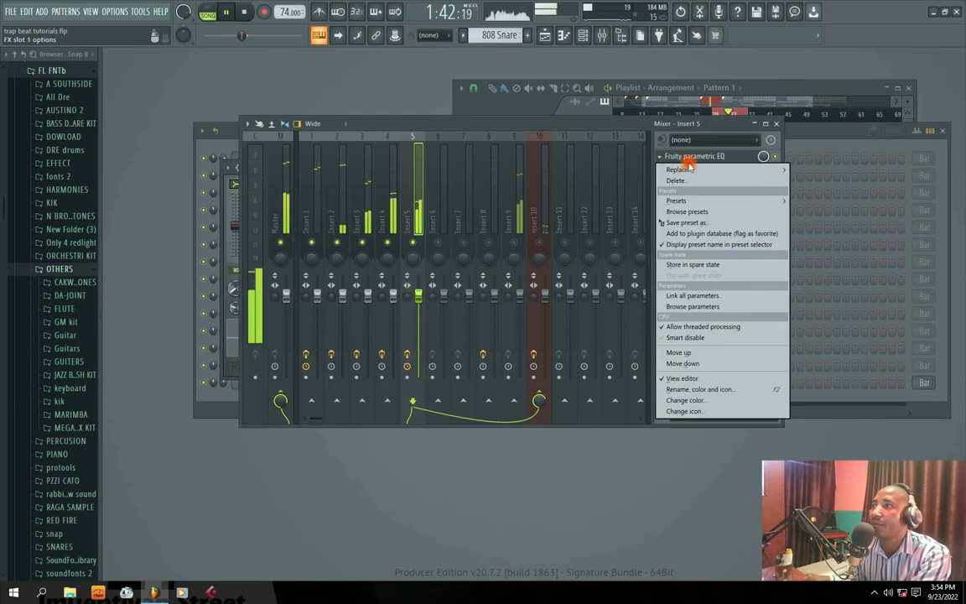
{"action": "mouse_move", "coordinate": [677, 169]}
{"action": "left_click", "coordinate": [537, 390]}
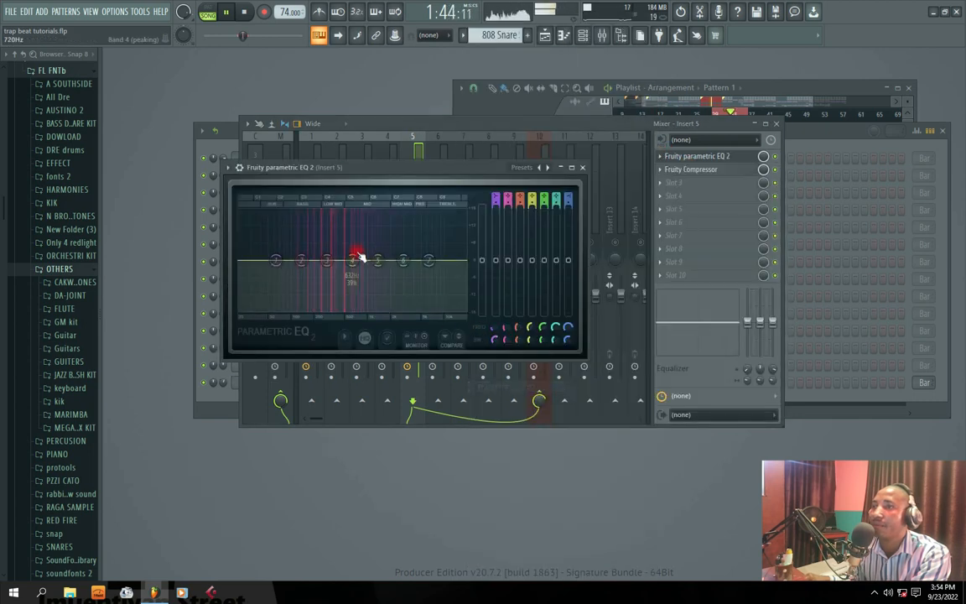
{"action": "left_click", "coordinate": [554, 168]}
{"action": "left_click", "coordinate": [581, 233]}
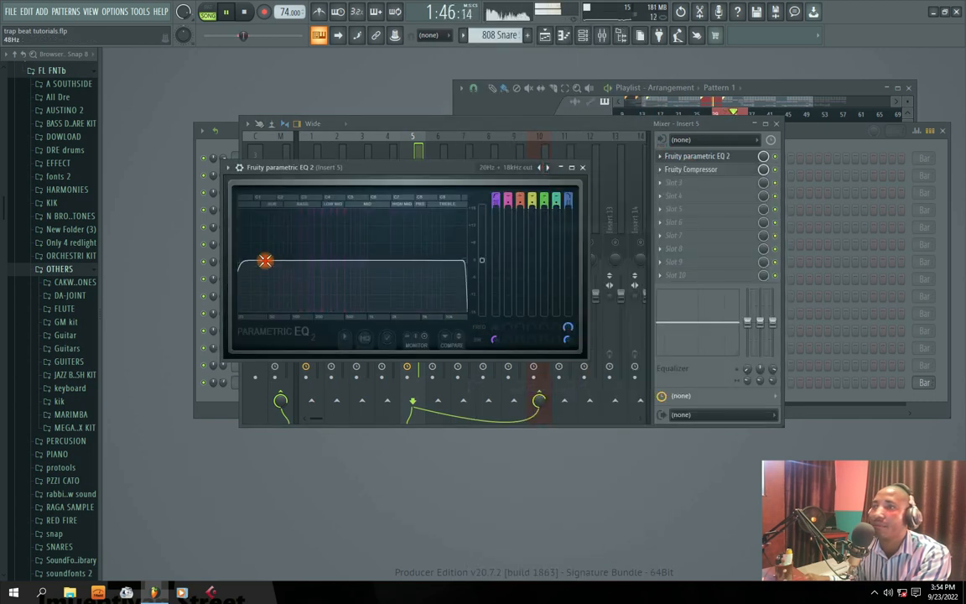
{"action": "left_click_drag", "start_coordinate": [450, 261], "coordinate": [387, 265]}
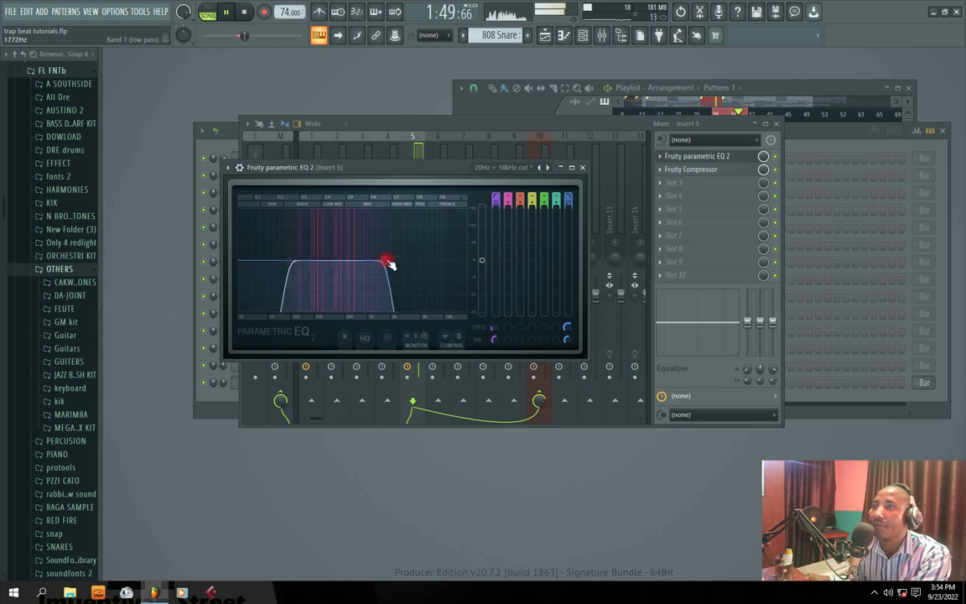
{"action": "left_click", "coordinate": [583, 169]}
Unmute and select Insert 6 and add Fruity Parametric EQ 2 with the 20Hz + 18kHz cut preset to its first slot
{"action": "left_click", "coordinate": [432, 228]}
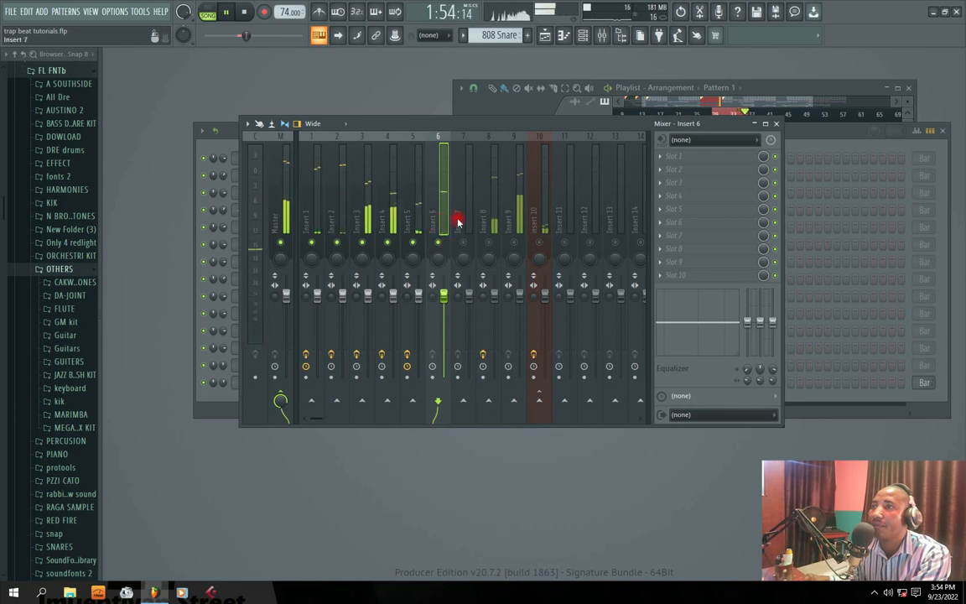
{"action": "left_click", "coordinate": [670, 160]}
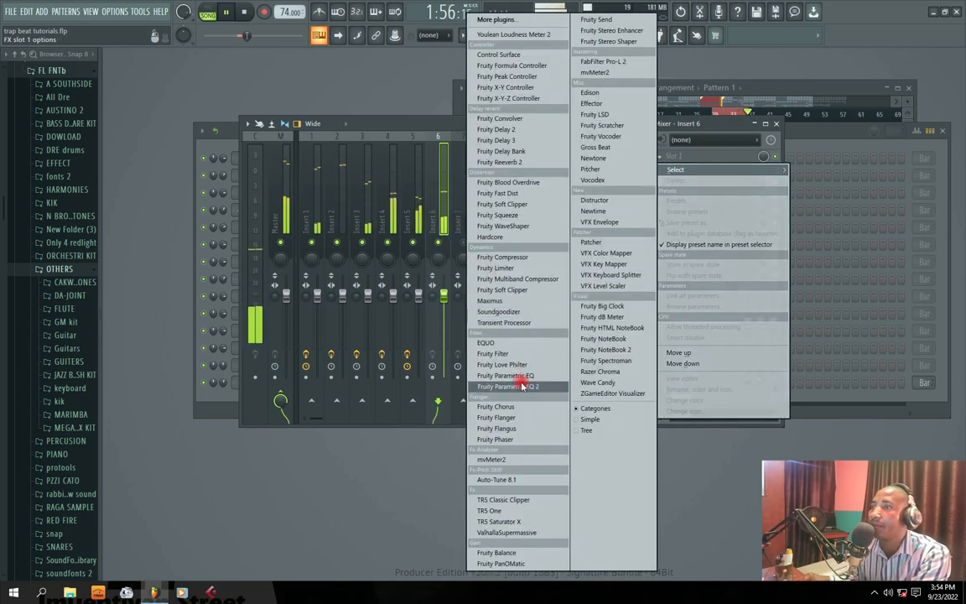
{"action": "left_click", "coordinate": [554, 388]}
{"action": "left_click", "coordinate": [524, 197]}
{"action": "left_click", "coordinate": [511, 233]}
Raise the low cut of Insert 6's EQ to about 211 Hz and close the equalizer
{"action": "left_click_drag", "start_coordinate": [215, 292], "coordinate": [293, 291]}
{"action": "left_click_drag", "start_coordinate": [331, 199], "coordinate": [416, 196]}
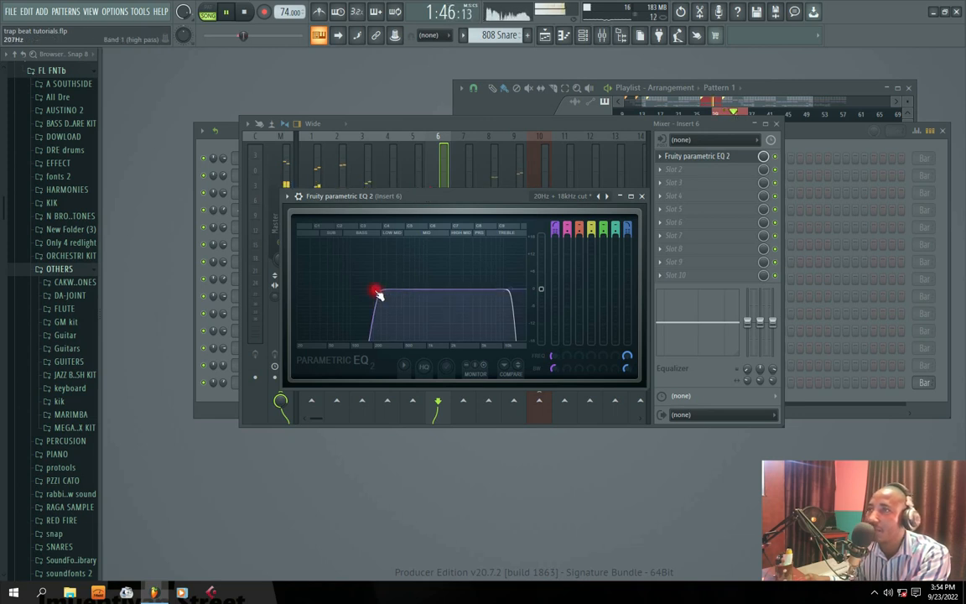
{"action": "left_click_drag", "start_coordinate": [429, 196], "coordinate": [447, 197]}
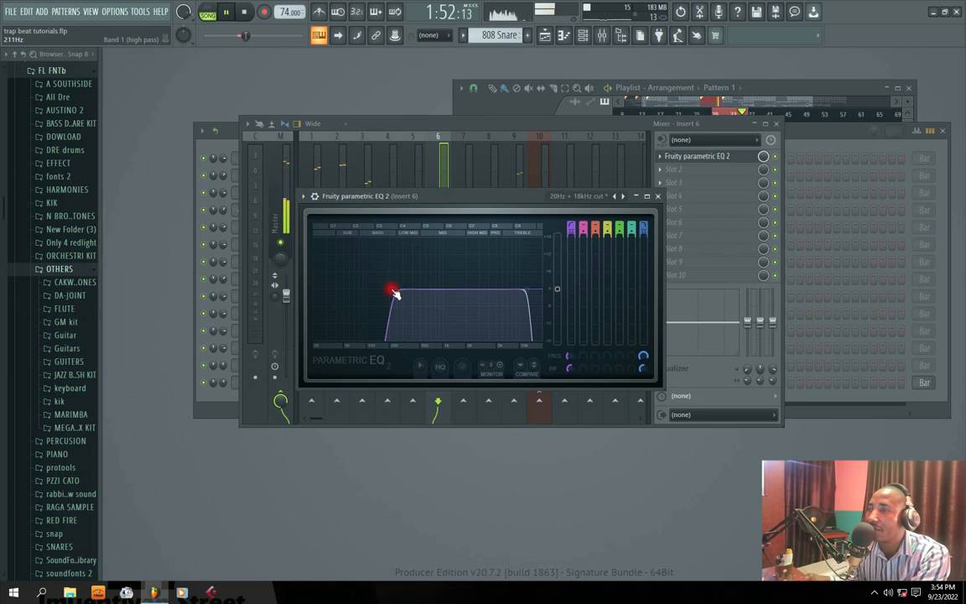
{"action": "left_click", "coordinate": [558, 291]}
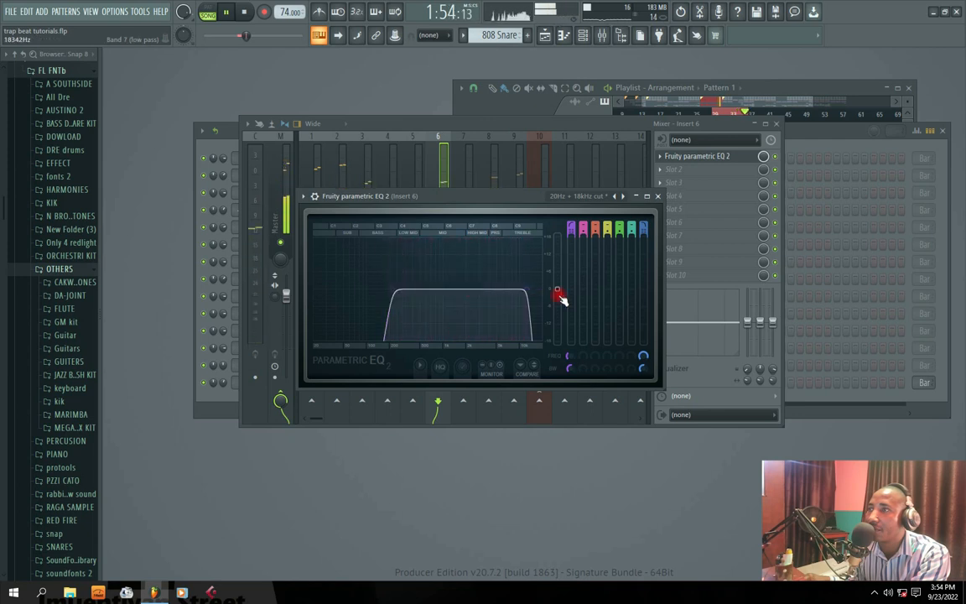
{"action": "left_click", "coordinate": [657, 197]}
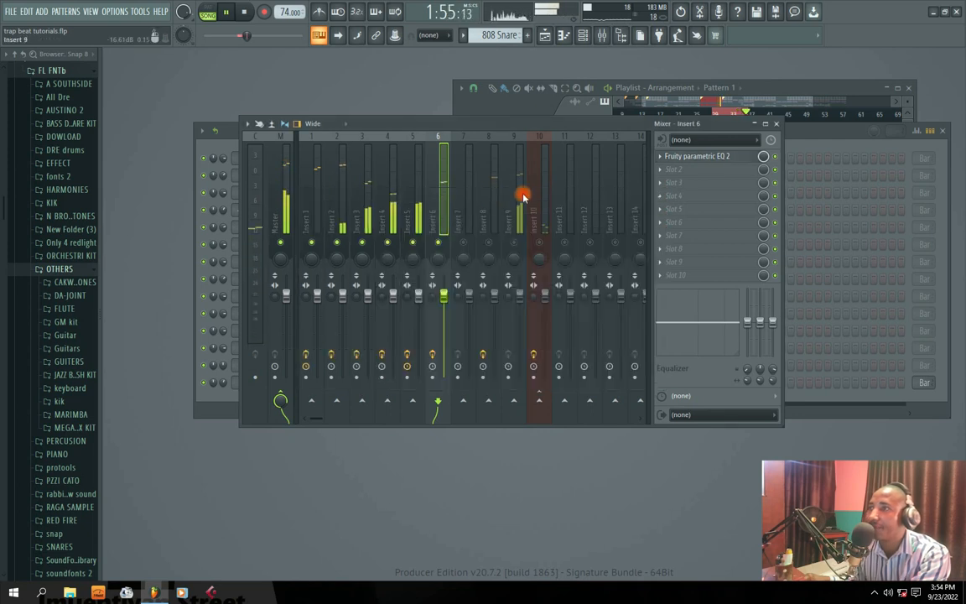
Unmute Inserts 7 and 8, restart playback, and select Insert 8
{"action": "left_click", "coordinate": [463, 240]}
{"action": "key", "text": "space"}
{"action": "key", "text": "space"}
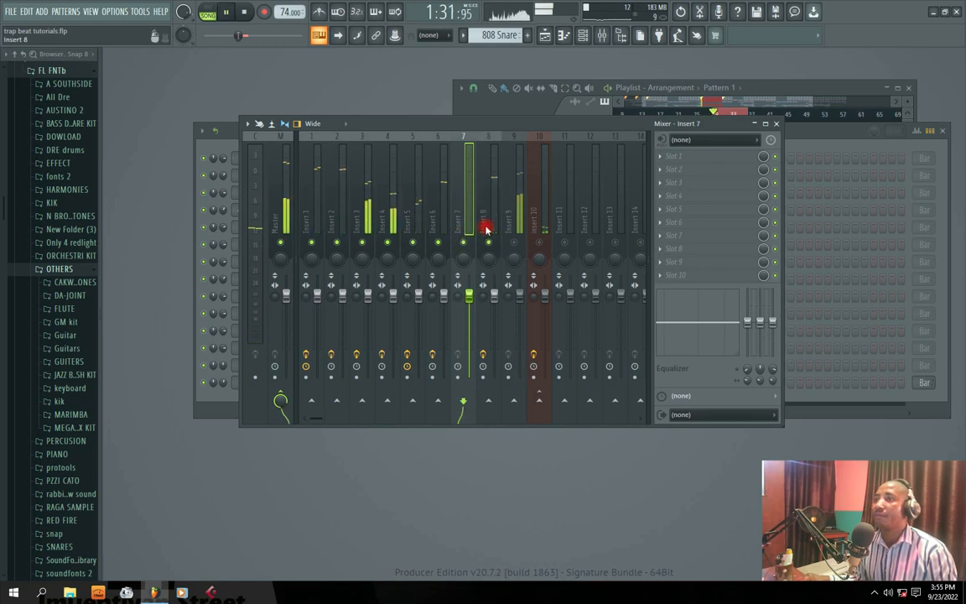
{"action": "left_click", "coordinate": [486, 228]}
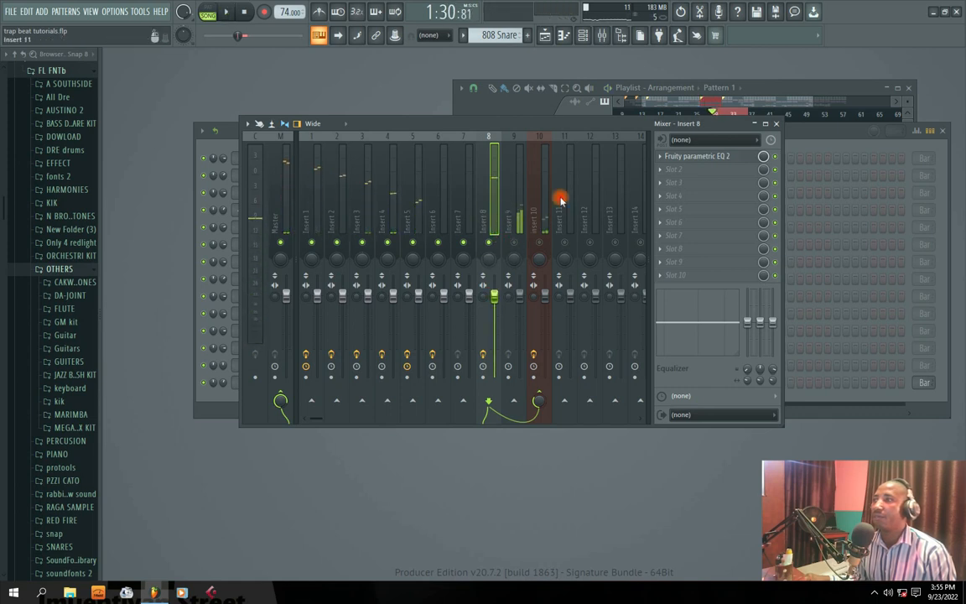
Replace Insert 8's EQ with a fresh Fruity Parametric EQ 2 on the 20Hz + 18kHz cut preset and raise its low cut into the low mids
{"action": "left_click", "coordinate": [673, 159]}
{"action": "left_click", "coordinate": [661, 158]}
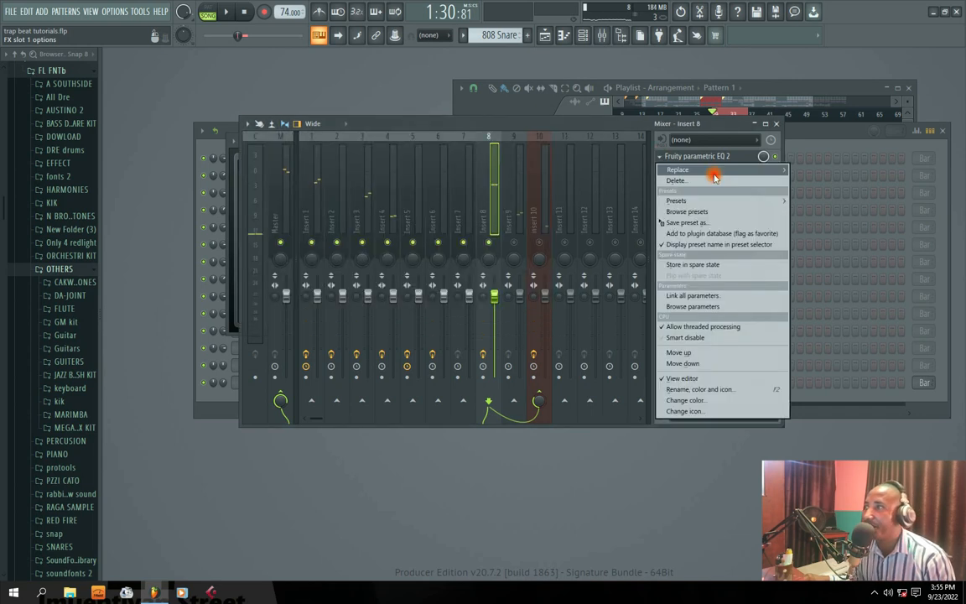
{"action": "mouse_move", "coordinate": [677, 169]}
{"action": "left_click", "coordinate": [521, 389]}
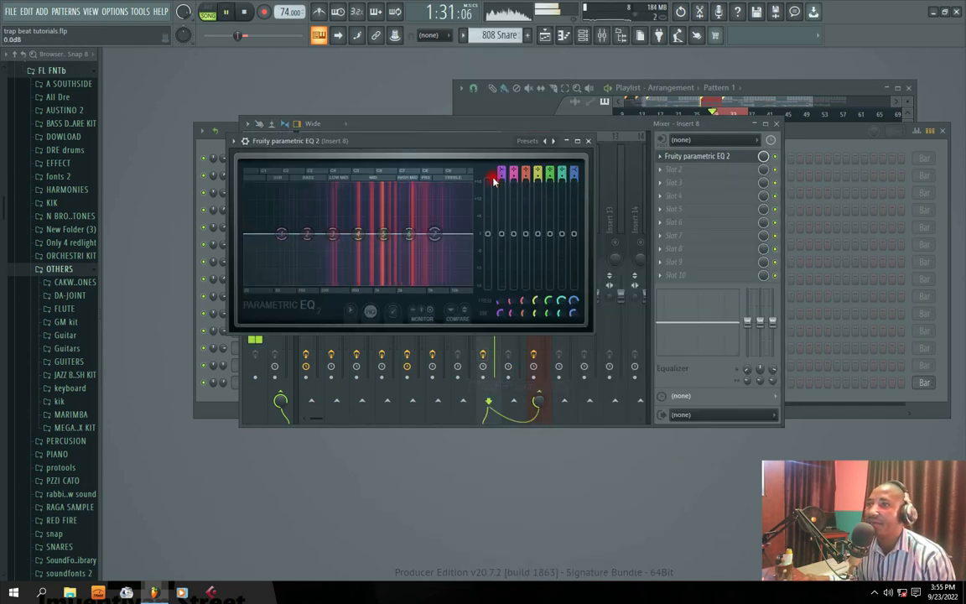
{"action": "left_click", "coordinate": [551, 143]}
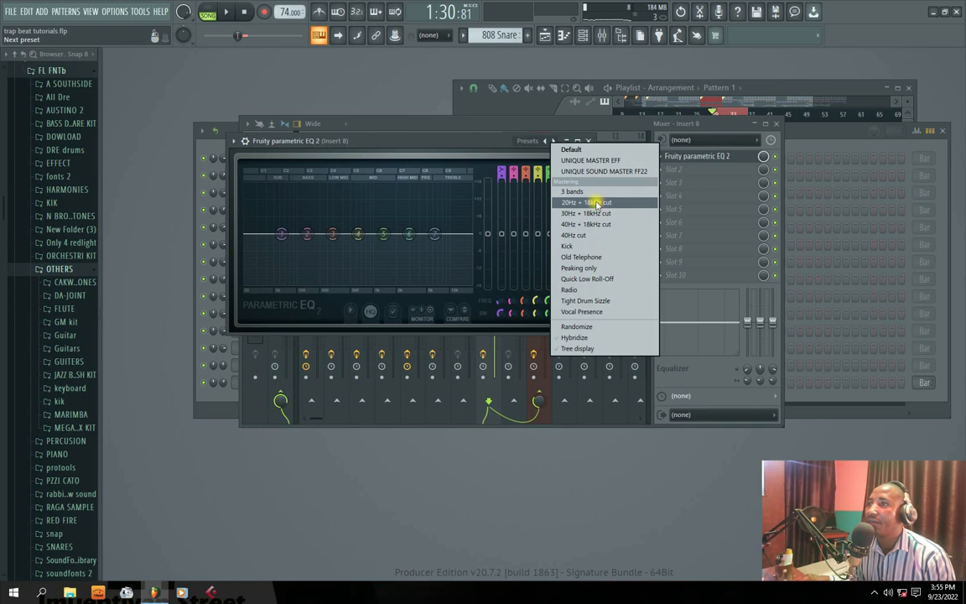
{"action": "left_click", "coordinate": [595, 205]}
{"action": "left_click_drag", "start_coordinate": [247, 241], "coordinate": [334, 235]}
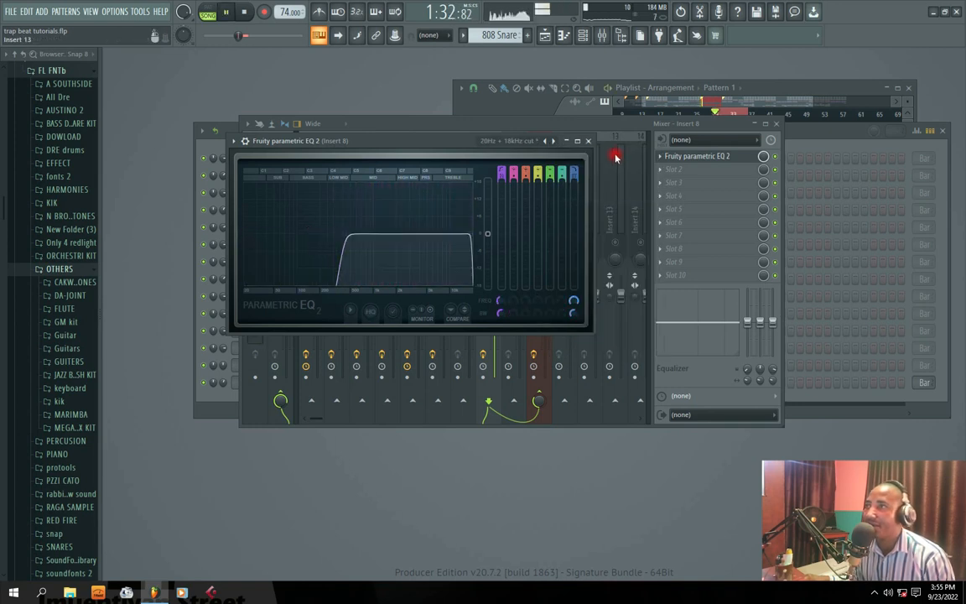
{"action": "left_click", "coordinate": [588, 140]}
Unmute and select Insert 9 and add Fruity Parametric EQ 2 with the 20Hz + 18kHz cut preset to its first slot
{"action": "left_click", "coordinate": [519, 222]}
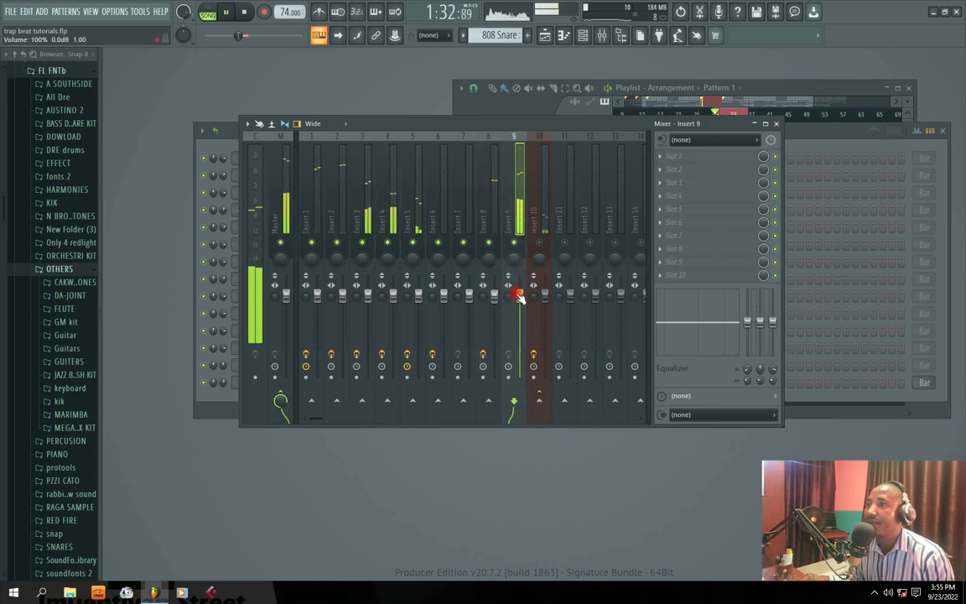
{"action": "left_click", "coordinate": [673, 157]}
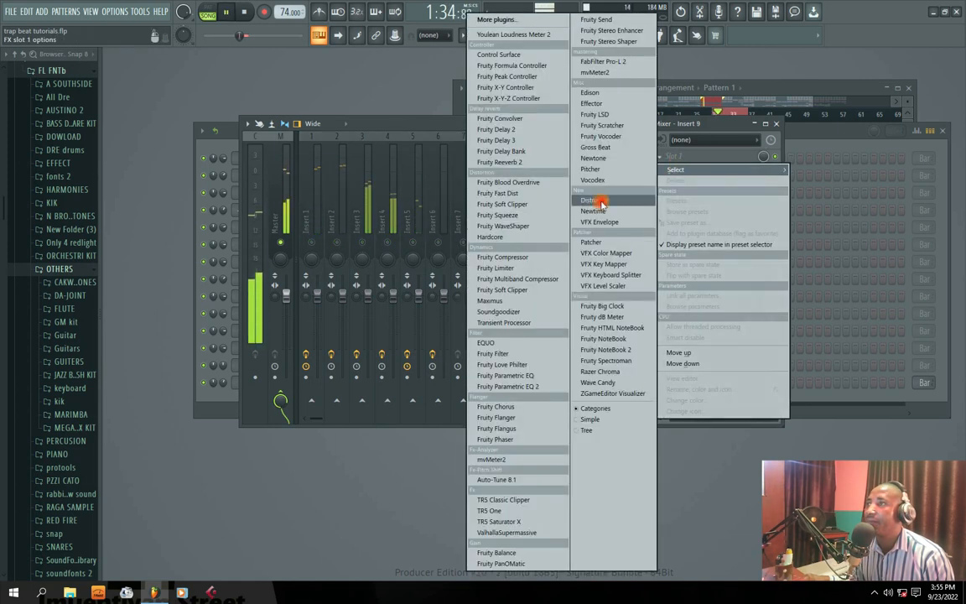
{"action": "left_click", "coordinate": [513, 387]}
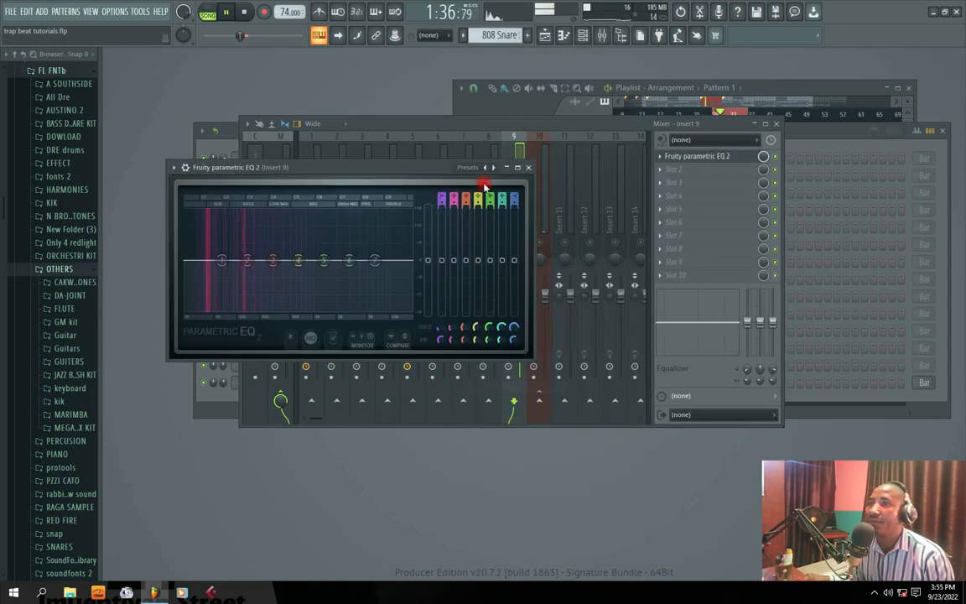
{"action": "left_click", "coordinate": [491, 166]}
{"action": "left_click", "coordinate": [522, 223]}
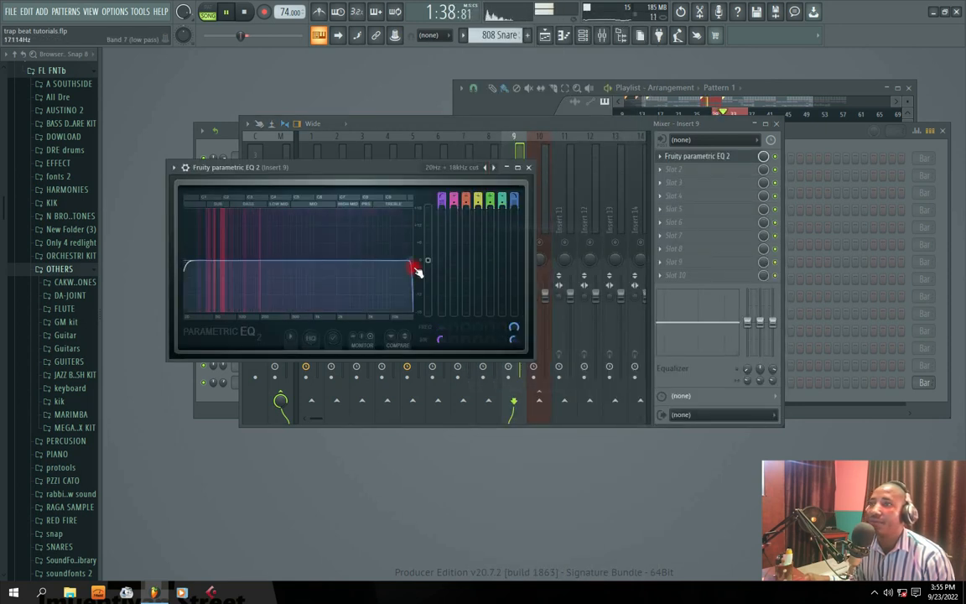
Lower the high cut of Insert 9's EQ to the high mids and raise its low cut to about 33 Hz
{"action": "left_click_drag", "start_coordinate": [412, 263], "coordinate": [357, 261]}
{"action": "mouse_move", "coordinate": [188, 261]}
{"action": "left_mouse_down"}
{"action": "mouse_move", "coordinate": [207, 261]}
{"action": "mouse_move", "coordinate": [197, 260]}
{"action": "left_mouse_up"}
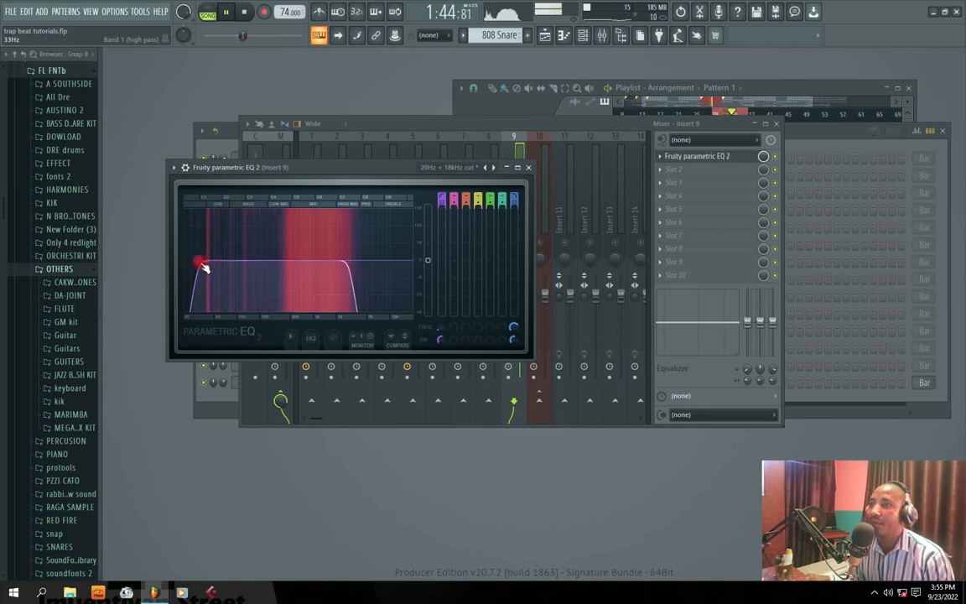
{"action": "left_click", "coordinate": [529, 169]}
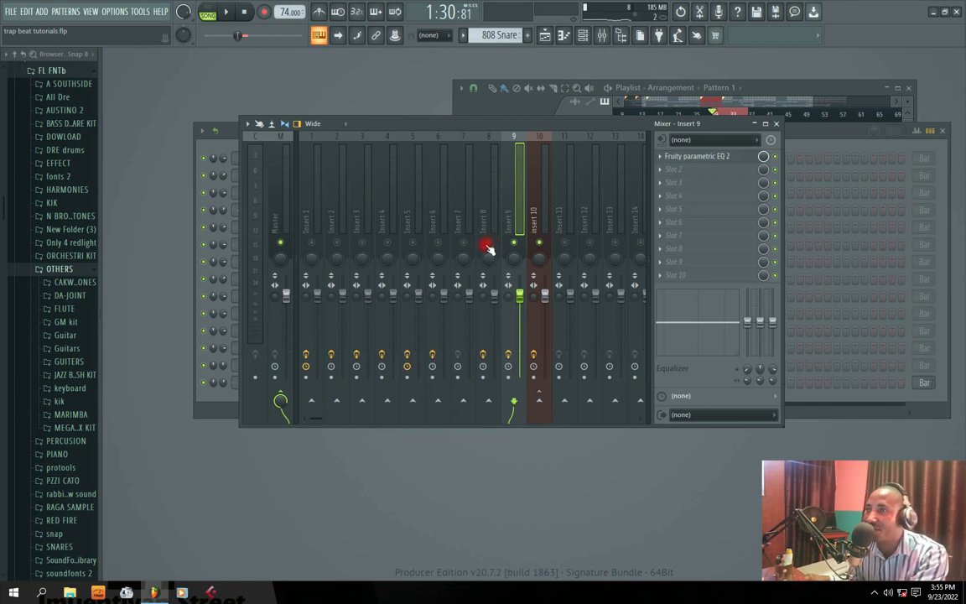
Unmute all the mixer tracks again and play the full beat
{"action": "left_click_drag", "start_coordinate": [472, 135], "coordinate": [501, 147]}
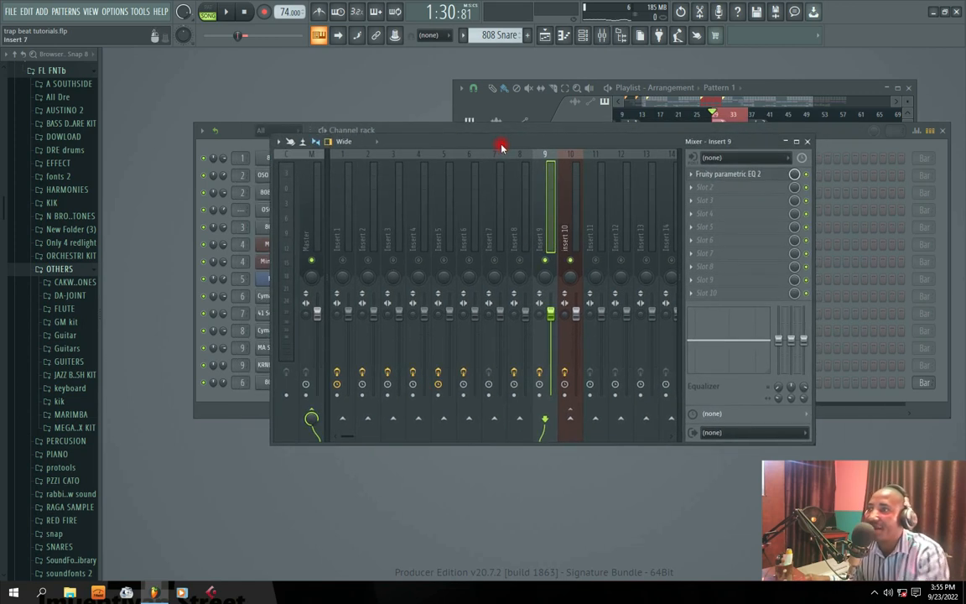
{"action": "right_click", "coordinate": [520, 260]}
{"action": "left_click_drag", "start_coordinate": [469, 140], "coordinate": [493, 124]}
{"action": "key", "text": "space"}
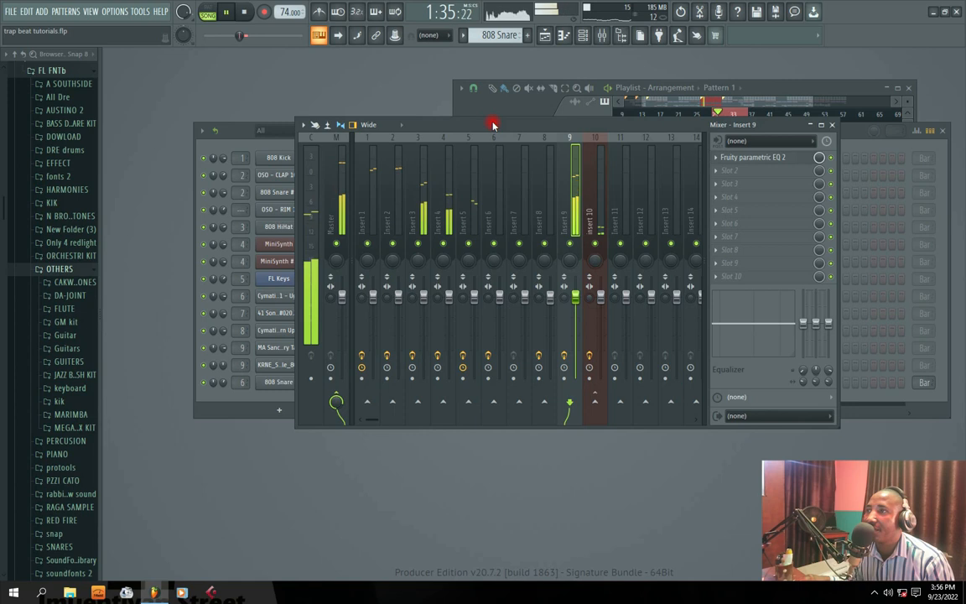
Check the effect slots of Insert 10 and the Master track, and stop playback
{"action": "left_click", "coordinate": [589, 206]}
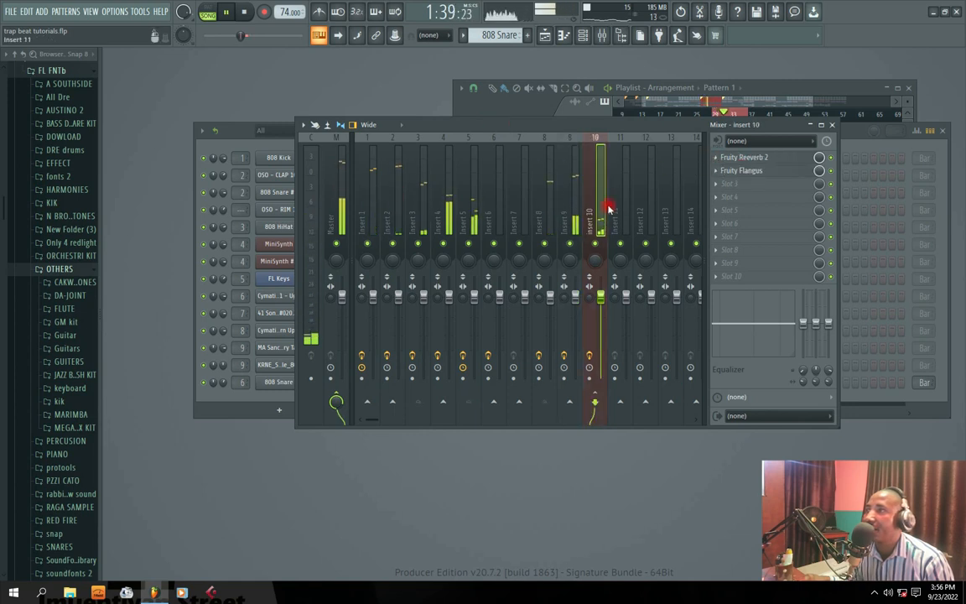
{"action": "left_click", "coordinate": [332, 220]}
{"action": "key", "text": "space"}
{"action": "left_click_drag", "start_coordinate": [483, 126], "coordinate": [500, 130]}
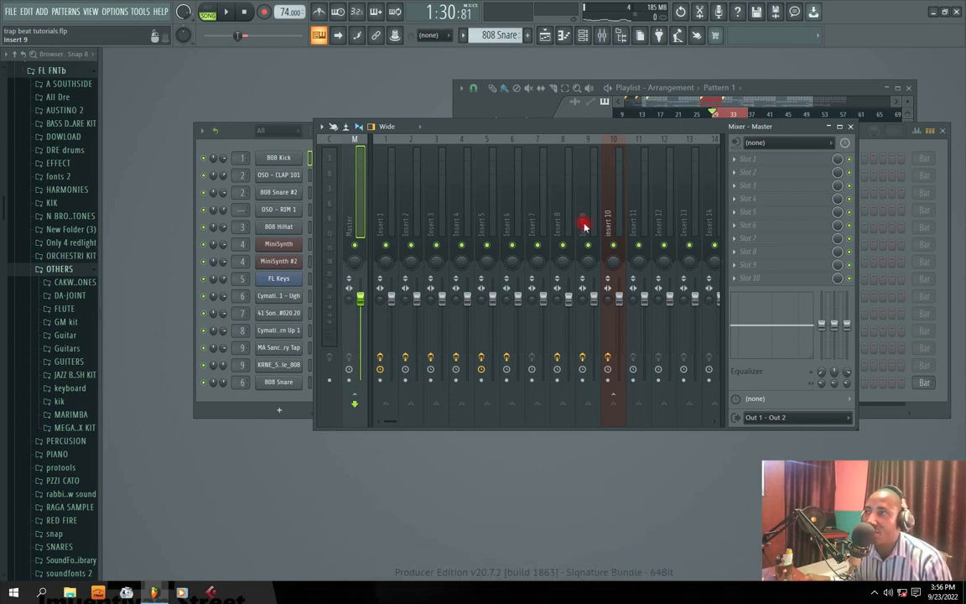
Select Inserts 1 to 9, lower their volume faders together to about 58%, and play the beat
{"action": "left_click_drag", "start_coordinate": [591, 214], "coordinate": [398, 213]}
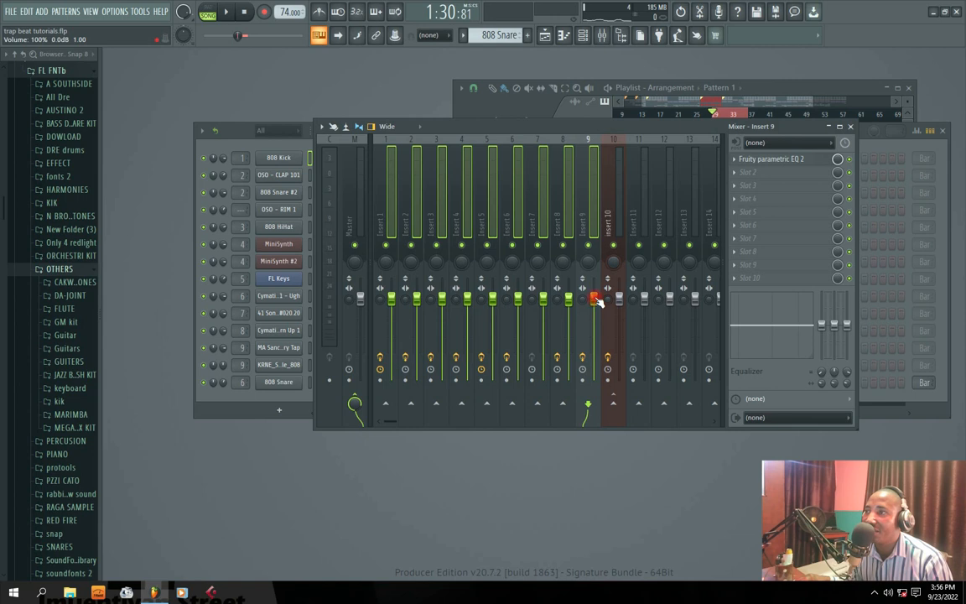
{"action": "left_click_drag", "start_coordinate": [594, 297], "coordinate": [597, 333]}
{"action": "key", "text": "space"}
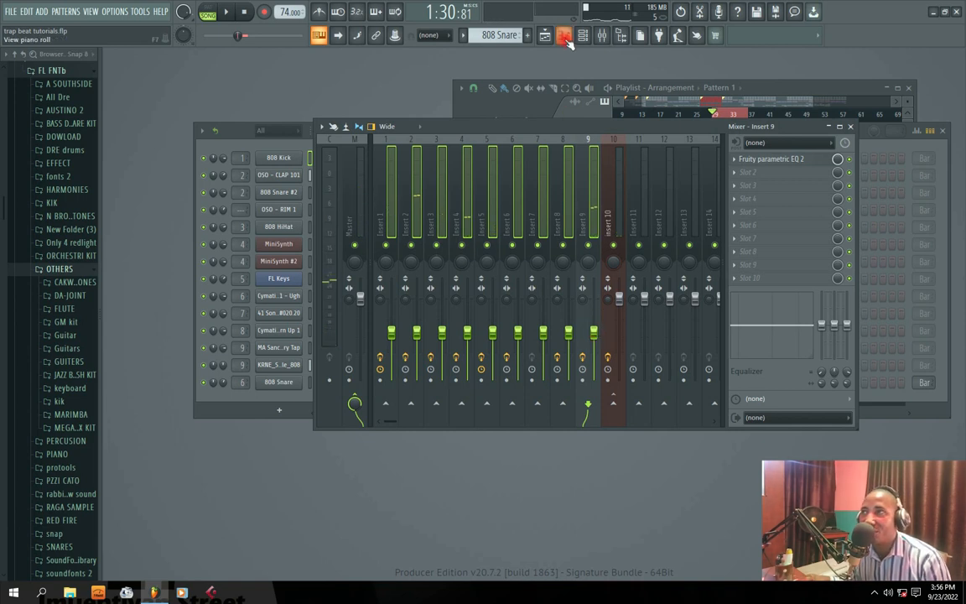
{"action": "key", "text": "space"}
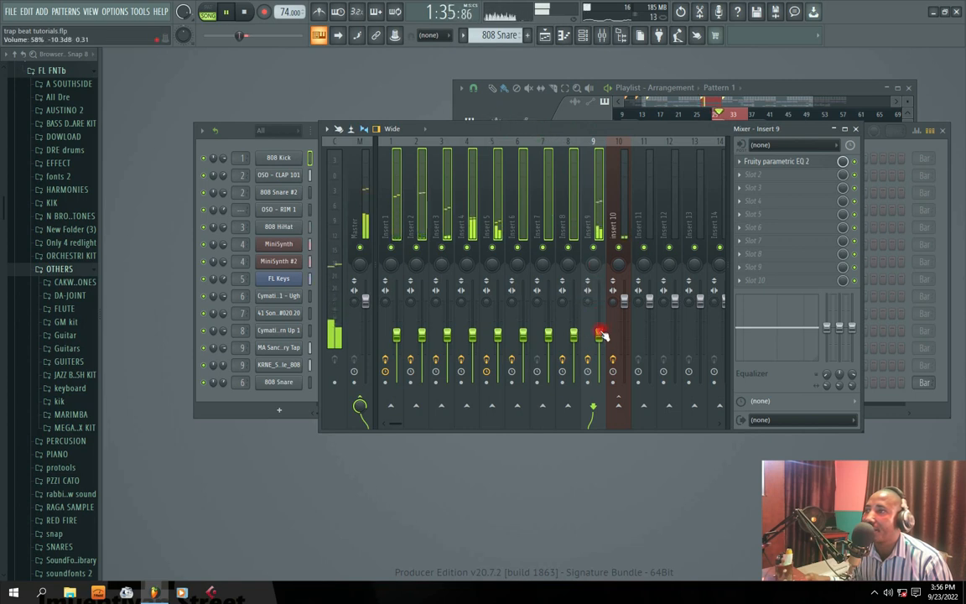
Lower the volume of Inserts 1 to 9 together to about 48% while playing the beat, reposition the mixer window, and stop playback
{"action": "left_click_drag", "start_coordinate": [602, 334], "coordinate": [601, 342]}
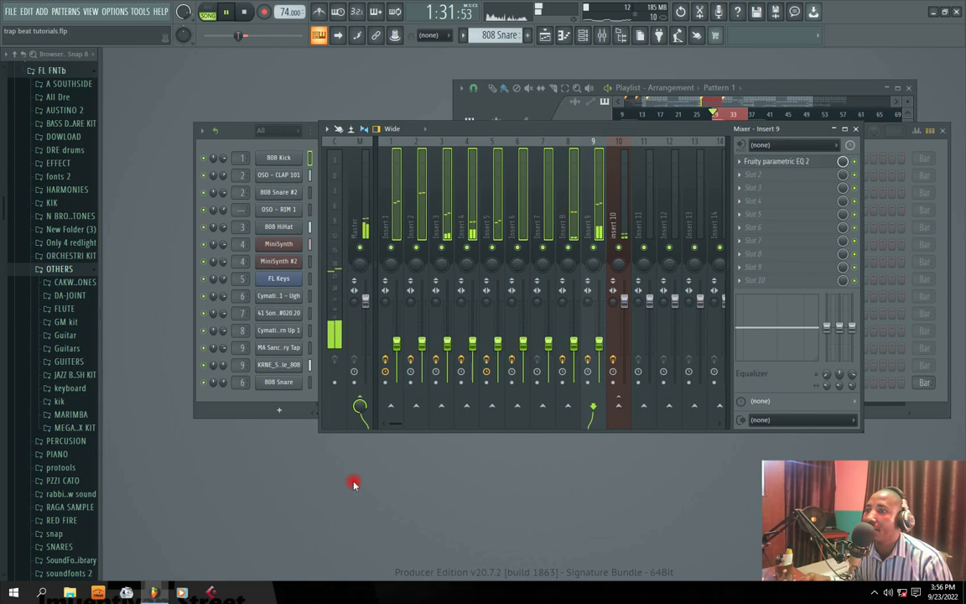
{"action": "left_click_drag", "start_coordinate": [394, 422], "coordinate": [380, 426]}
{"action": "key", "text": "space"}
{"action": "left_click_drag", "start_coordinate": [600, 342], "coordinate": [599, 347]}
{"action": "key", "text": "space"}
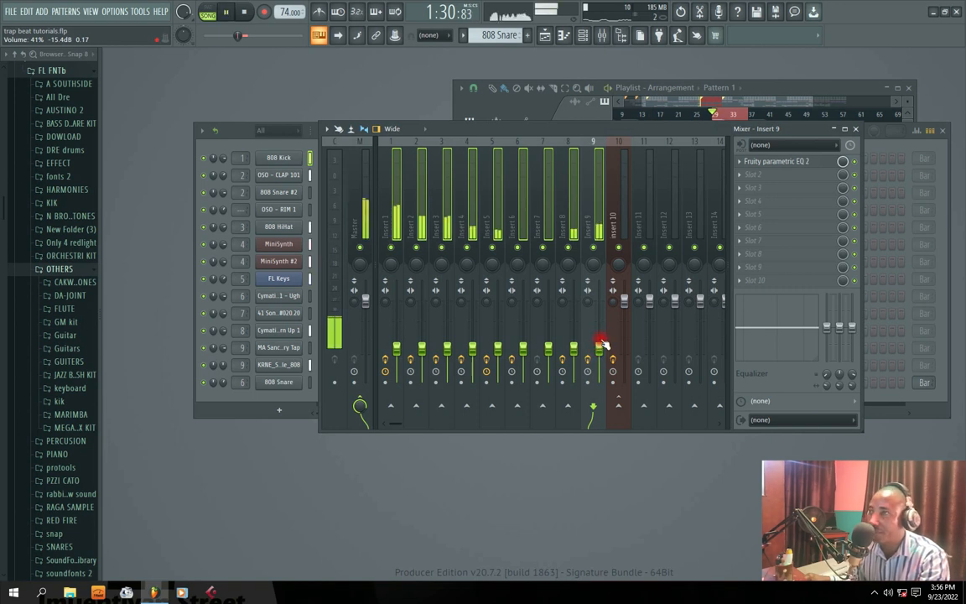
{"action": "left_click_drag", "start_coordinate": [525, 131], "coordinate": [500, 128]}
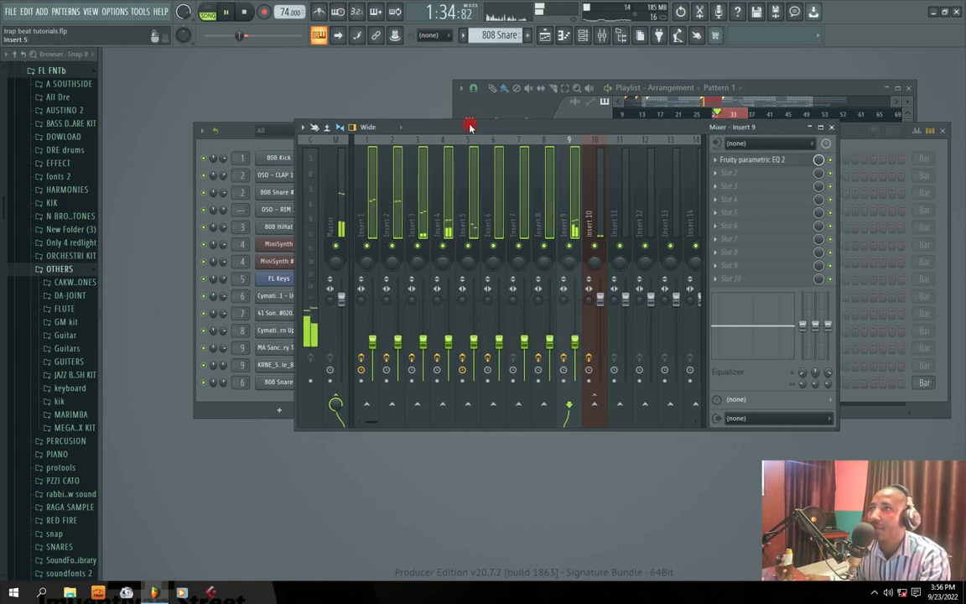
{"action": "left_click_drag", "start_coordinate": [469, 126], "coordinate": [474, 126]}
{"action": "key", "text": "space"}
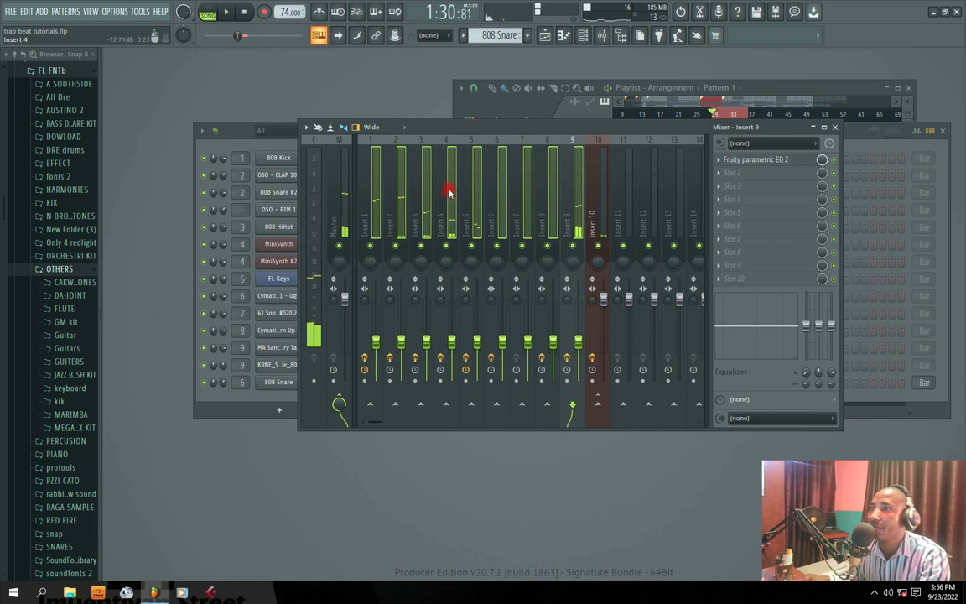
Solo Insert 1 and raise its volume to about 55% while the beat plays
{"action": "right_click", "coordinate": [370, 244]}
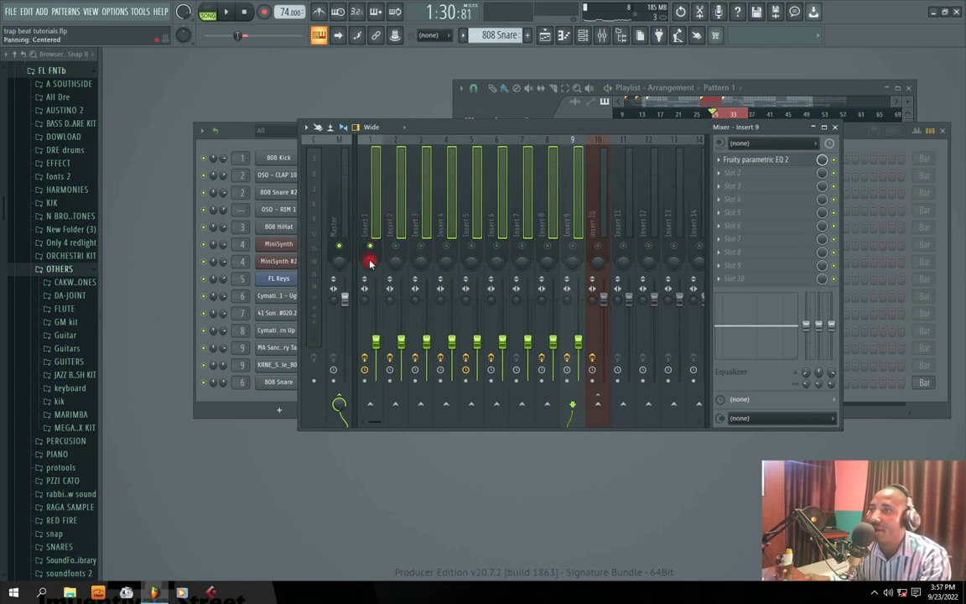
{"action": "left_click", "coordinate": [375, 216]}
{"action": "key", "text": "space"}
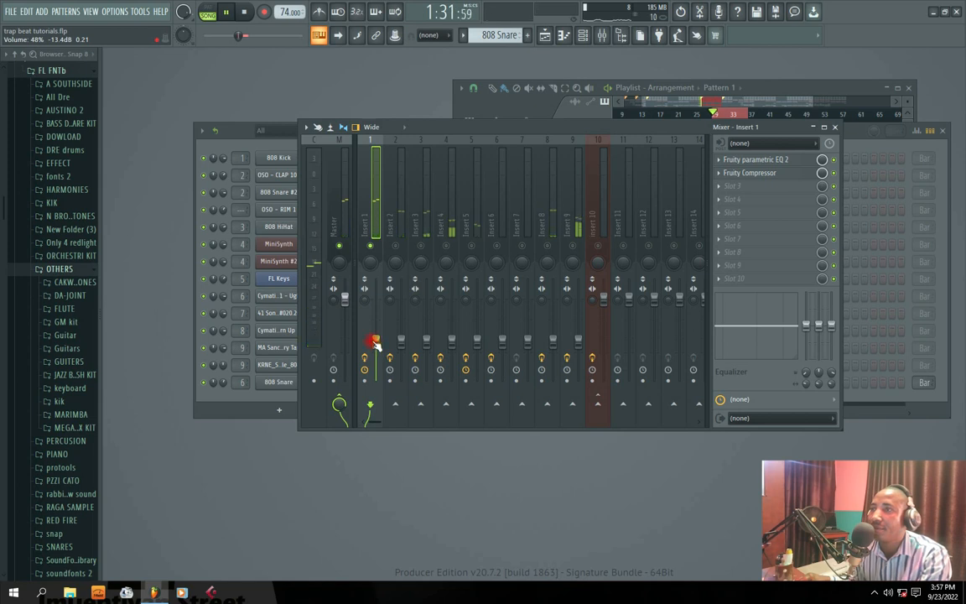
Unmute Insert 2, try its volume between about 14% and 100% against Insert 1, and settle it at about 49%
{"action": "left_click", "coordinate": [395, 246]}
{"action": "mouse_move", "coordinate": [401, 339]}
{"action": "left_mouse_down"}
{"action": "mouse_move", "coordinate": [401, 383]}
{"action": "mouse_move", "coordinate": [401, 344]}
{"action": "left_mouse_up"}
{"action": "key", "text": "space"}
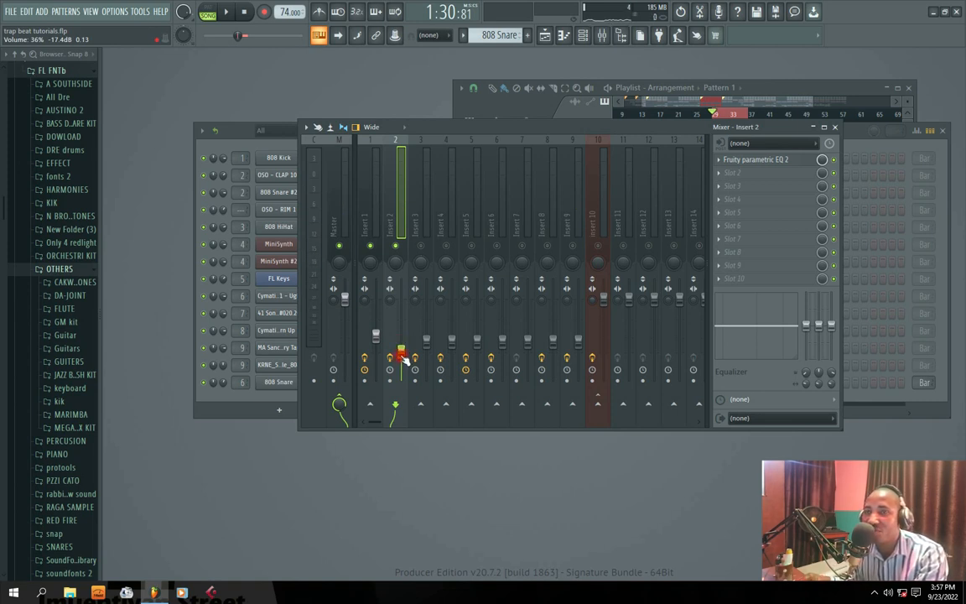
{"action": "left_click_drag", "start_coordinate": [403, 313], "coordinate": [402, 346]}
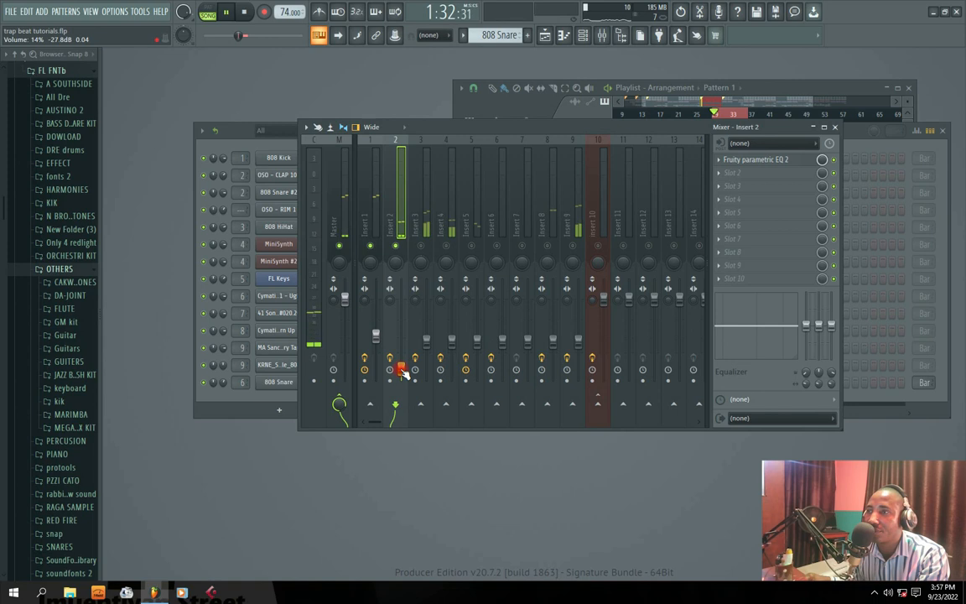
{"action": "left_click_drag", "start_coordinate": [402, 367], "coordinate": [403, 302]}
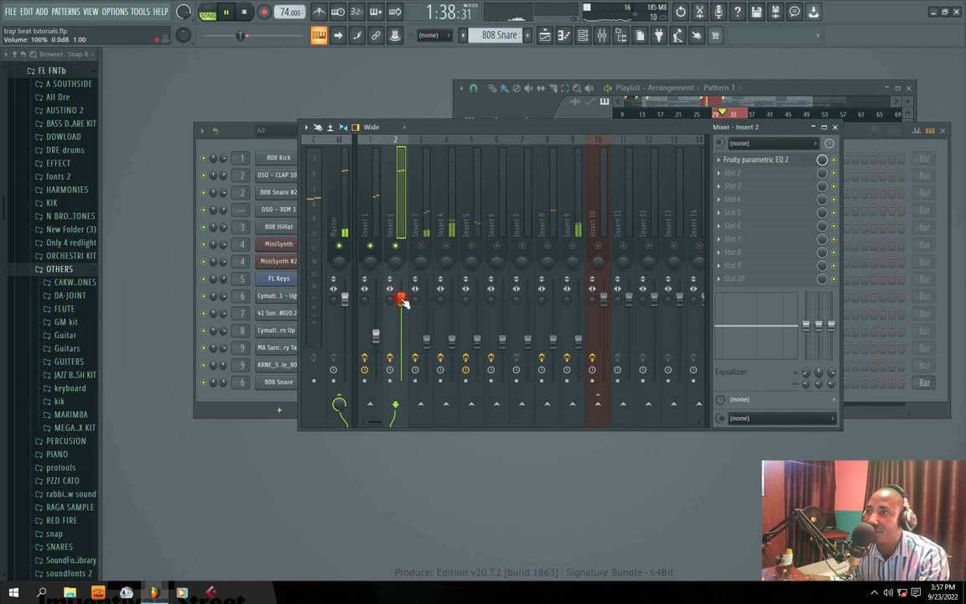
{"action": "left_click_drag", "start_coordinate": [403, 302], "coordinate": [402, 338]}
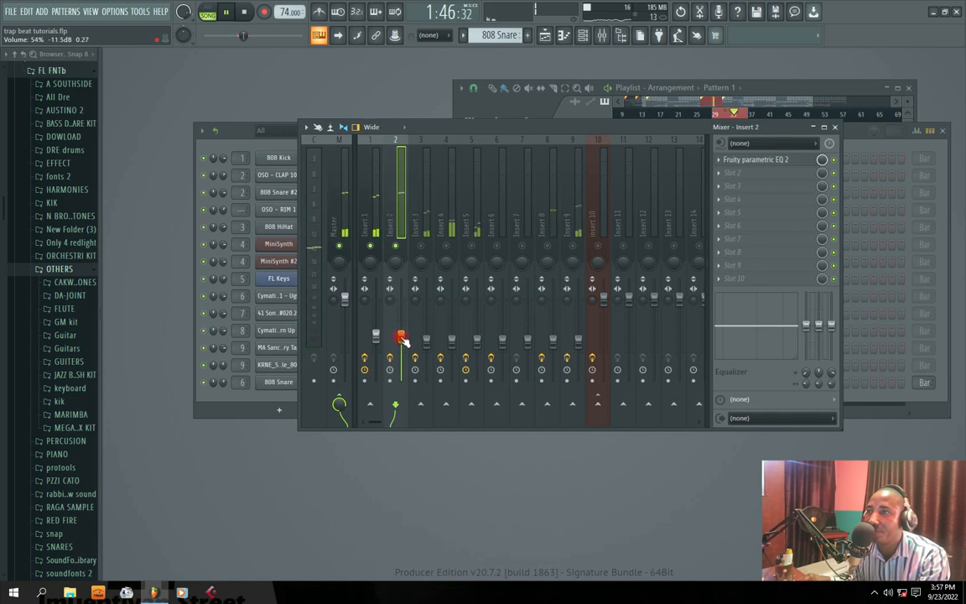
{"action": "key", "text": "space"}
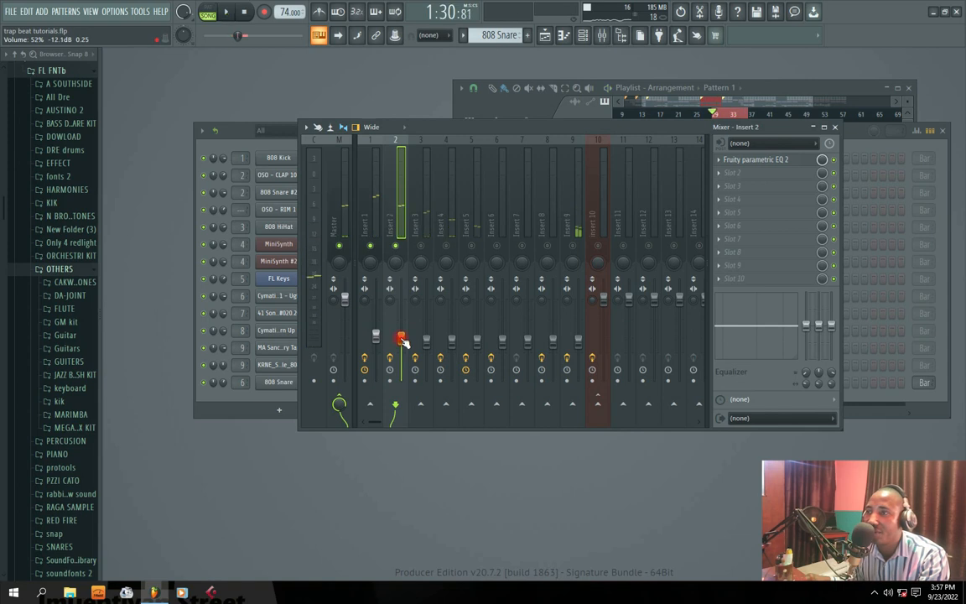
{"action": "key", "text": "space"}
{"action": "left_click_drag", "start_coordinate": [402, 338], "coordinate": [401, 341]}
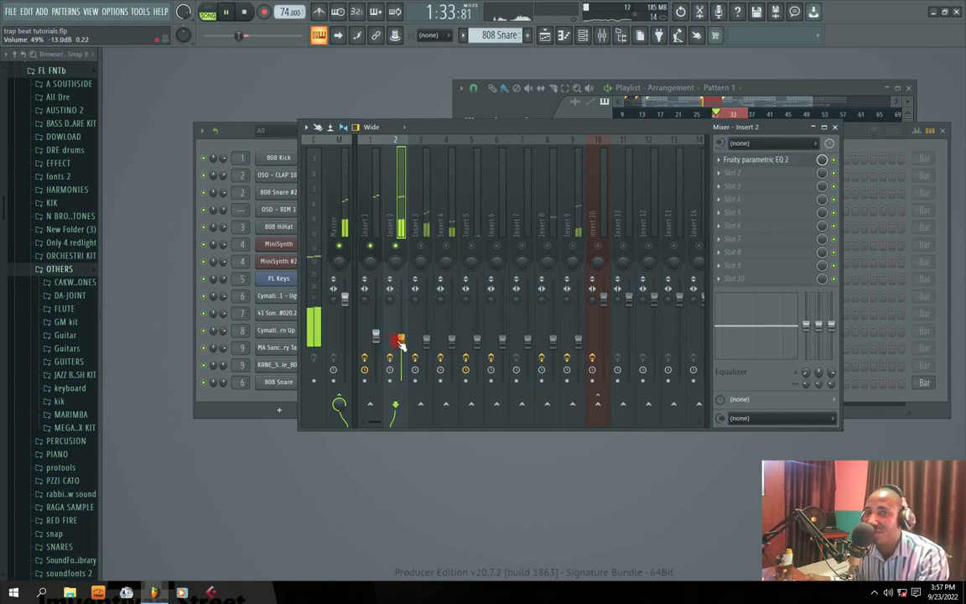
Unmute Inserts 3 and 4 and balance their volumes against the playing beat, with Insert 4 at about 44%
{"action": "left_click", "coordinate": [422, 246]}
{"action": "left_click_drag", "start_coordinate": [428, 343], "coordinate": [453, 345]}
{"action": "left_click", "coordinate": [450, 247]}
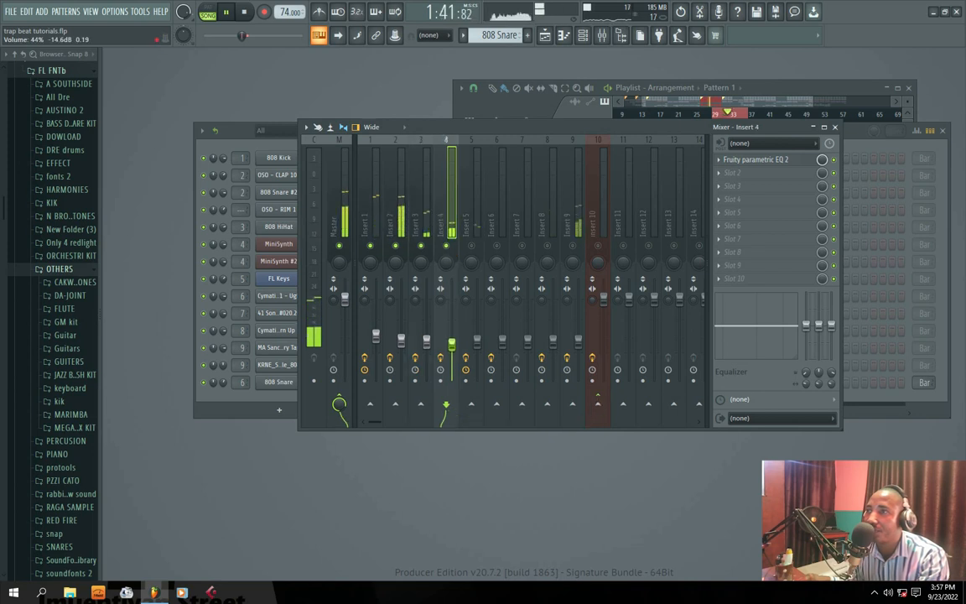
{"action": "key", "text": "space"}
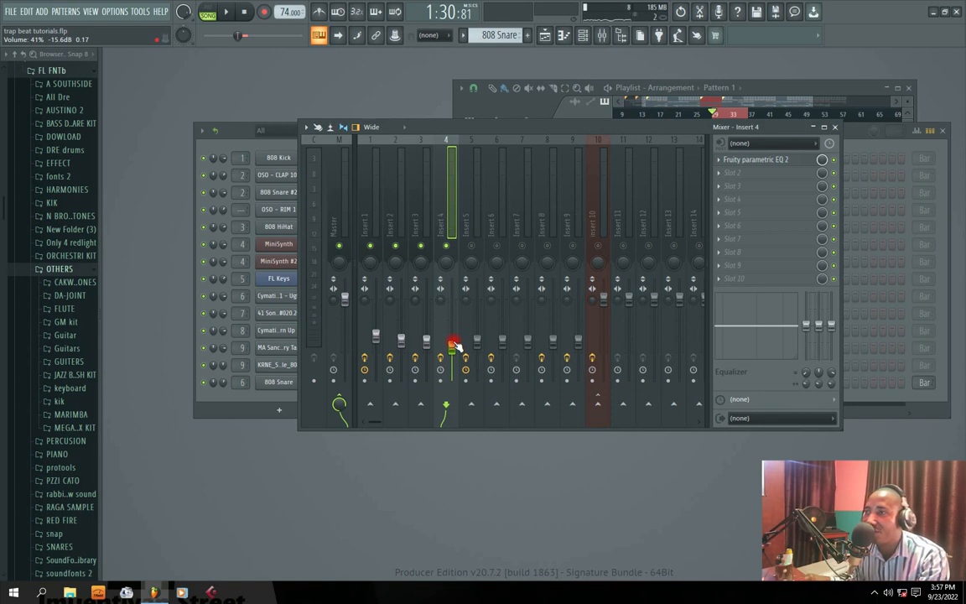
{"action": "key", "text": "space"}
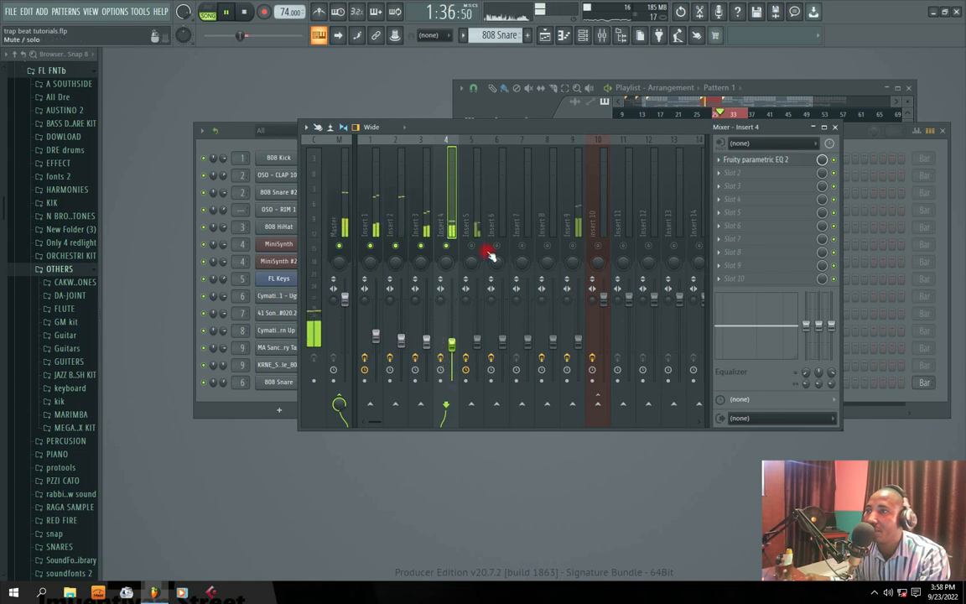
Unmute Inserts 5 to 9 one by one, lower their volumes to fit the playing beat, and stop playback
{"action": "left_click", "coordinate": [477, 340]}
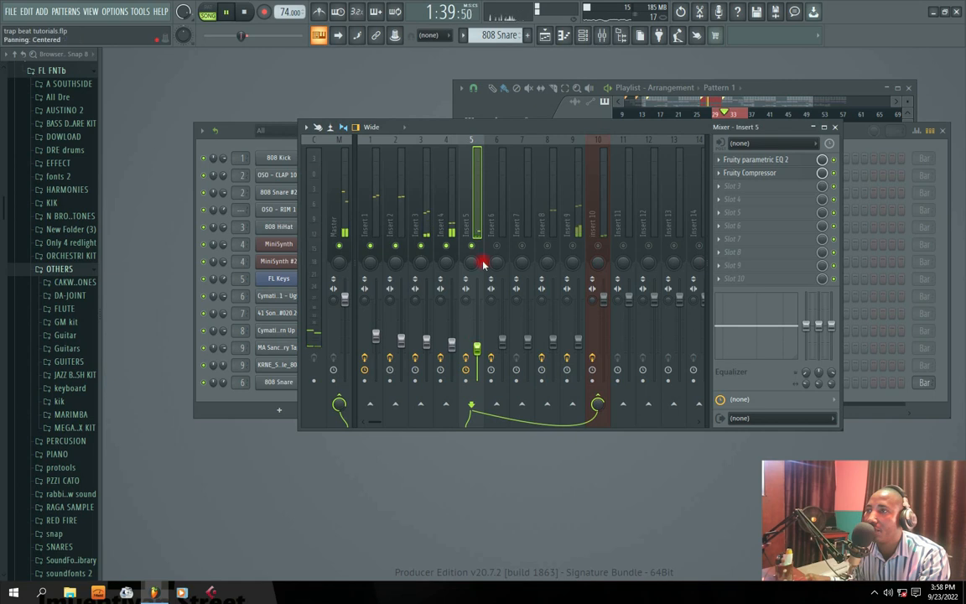
{"action": "left_click", "coordinate": [501, 346]}
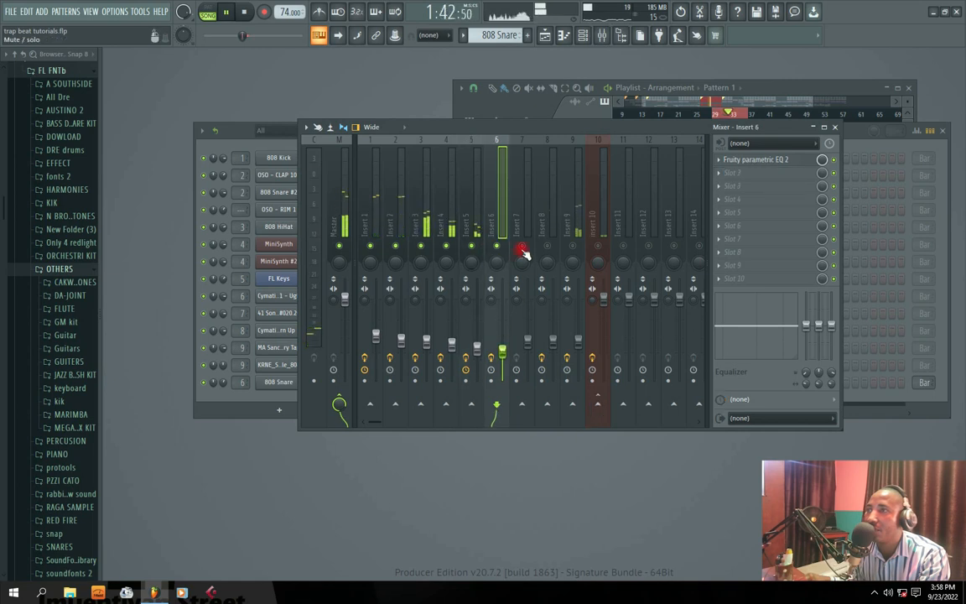
{"action": "left_click", "coordinate": [527, 341]}
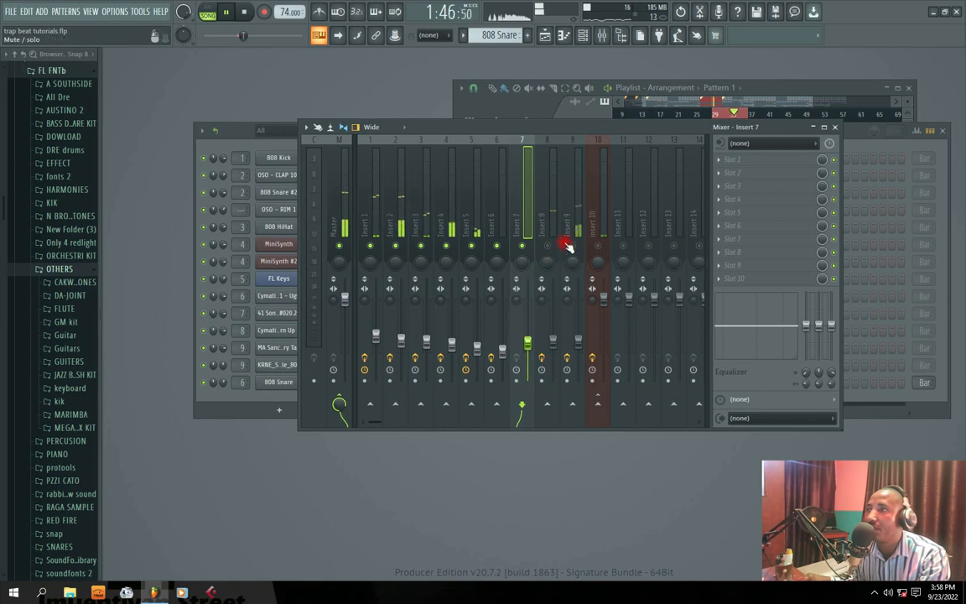
{"action": "left_click", "coordinate": [546, 331]}
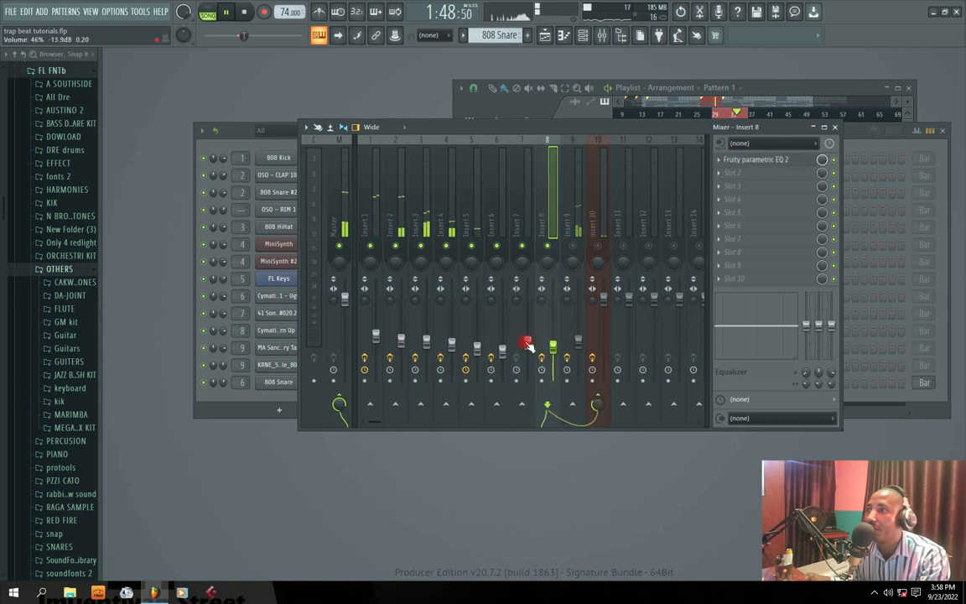
{"action": "left_click", "coordinate": [576, 340]}
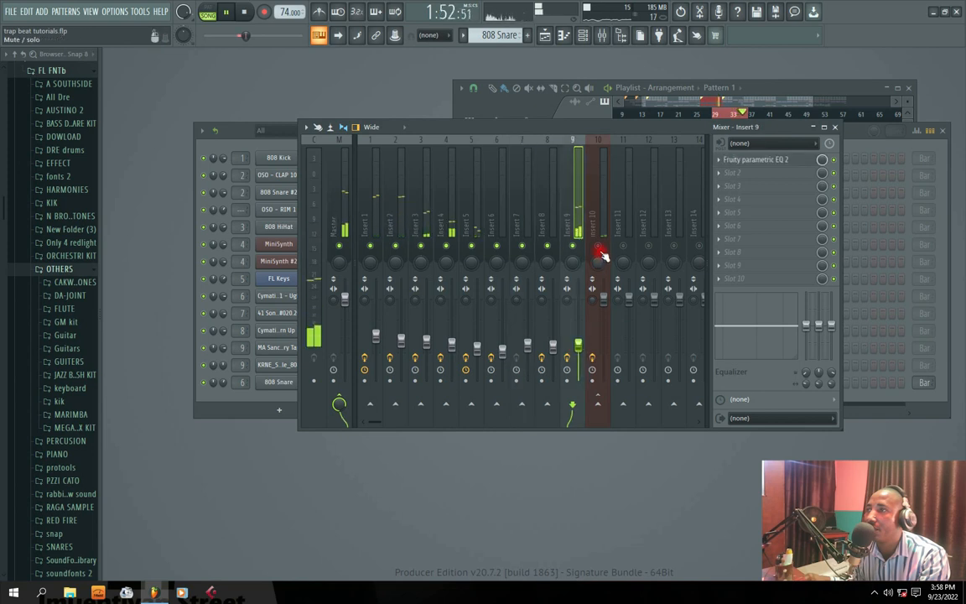
{"action": "key", "text": "space"}
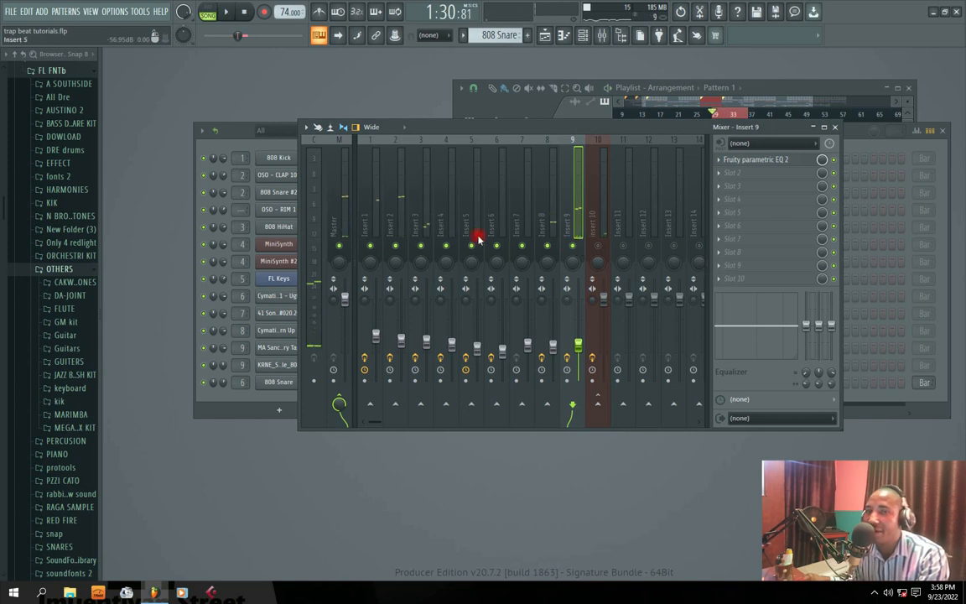
Try Insert 1's stereo separation at about 94% separated during playback, and set it towards the merged side instead
{"action": "left_click", "coordinate": [375, 231]}
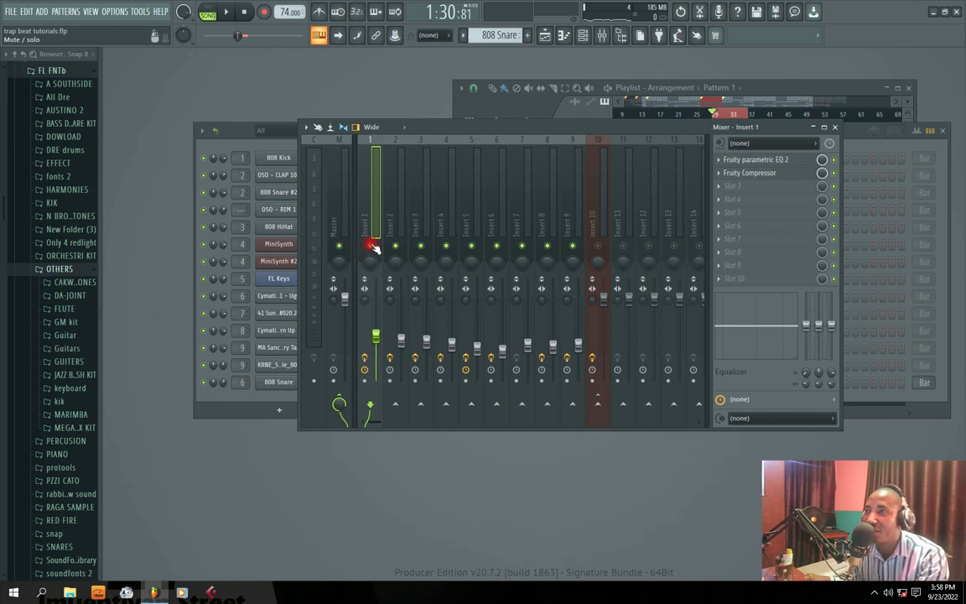
{"action": "key", "text": "space"}
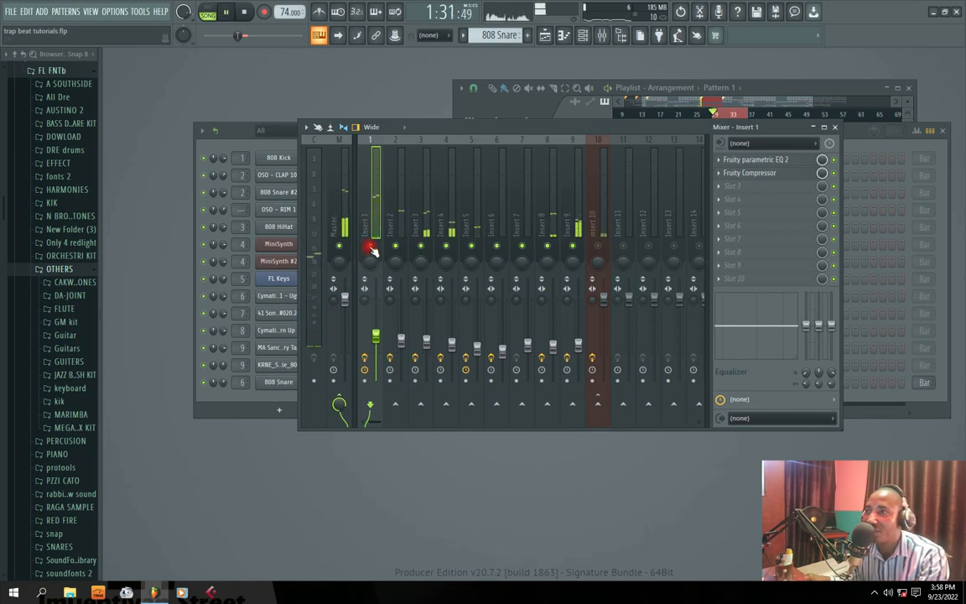
{"action": "left_click_drag", "start_coordinate": [363, 304], "coordinate": [362, 355]}
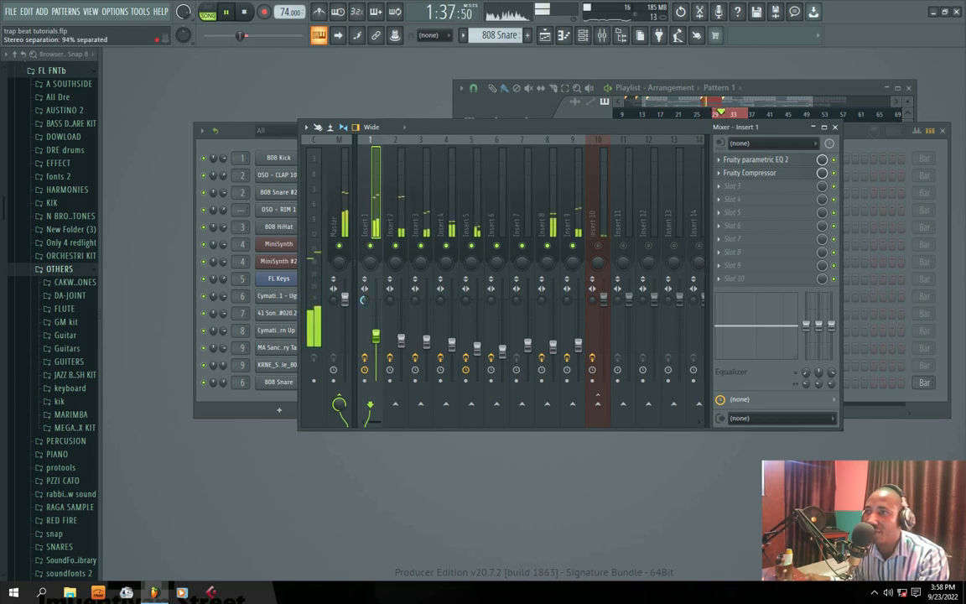
{"action": "key", "text": "space"}
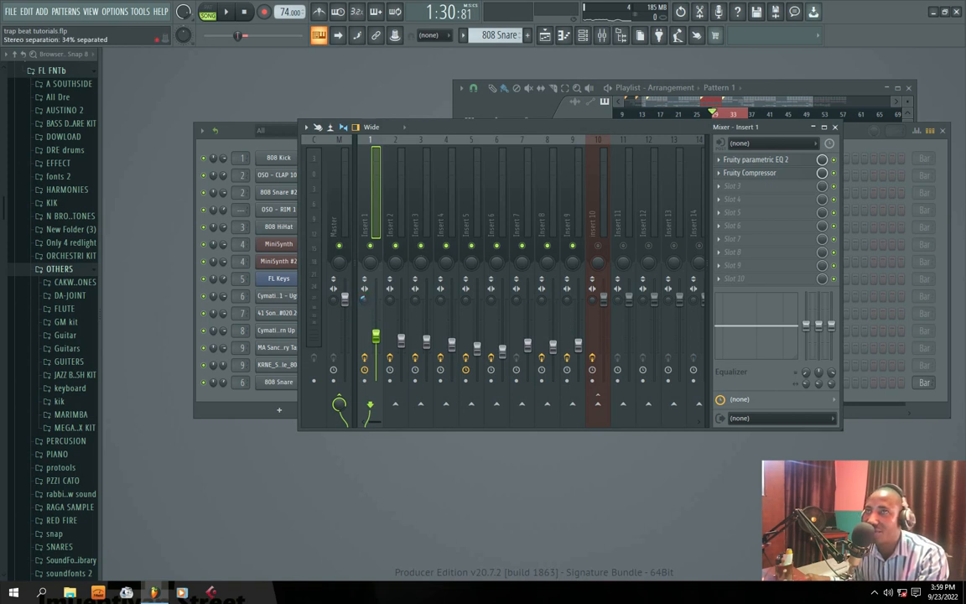
{"action": "key", "text": "space"}
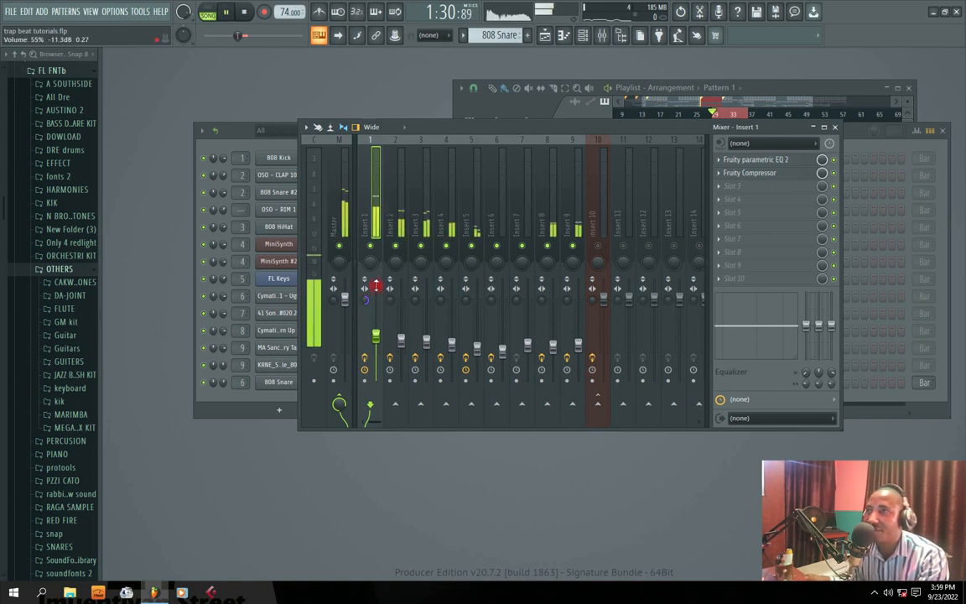
{"action": "key", "text": "space"}
Set the stereo separation of Inserts 2 and 9 towards the merged side and replay the beat
{"action": "left_click", "coordinate": [388, 231]}
{"action": "key", "text": "space"}
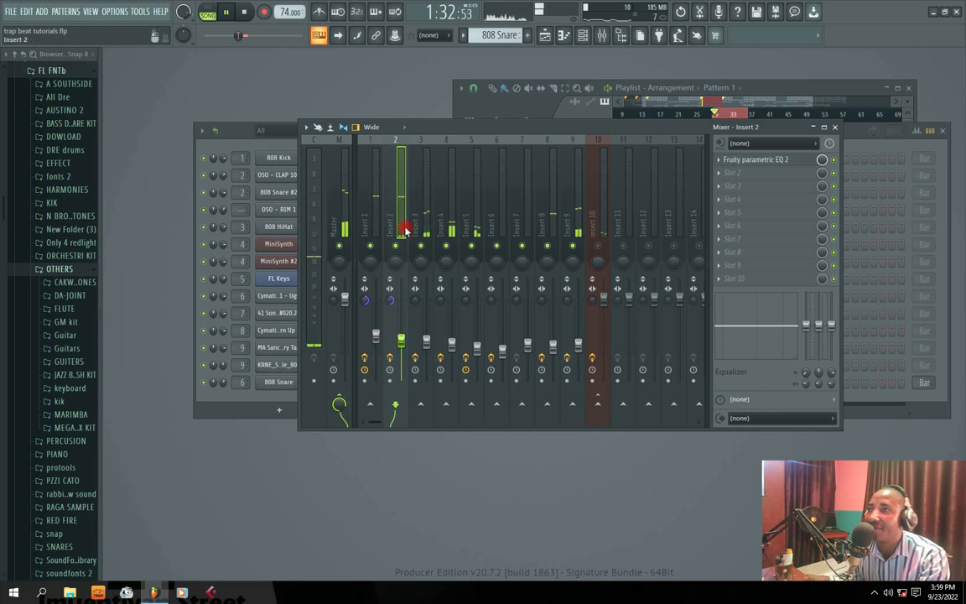
{"action": "left_click", "coordinate": [569, 231]}
{"action": "key", "text": "space"}
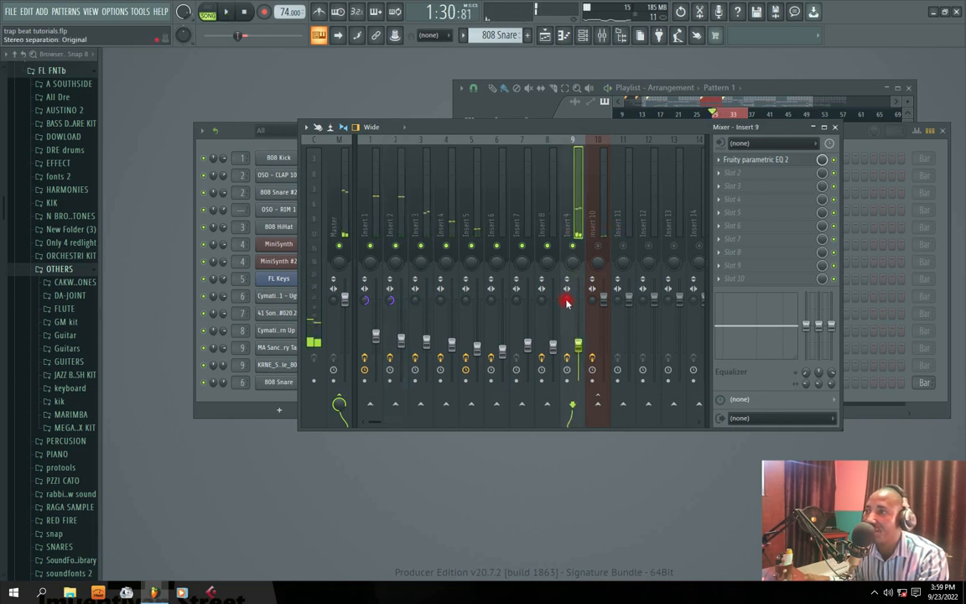
{"action": "key", "text": "space"}
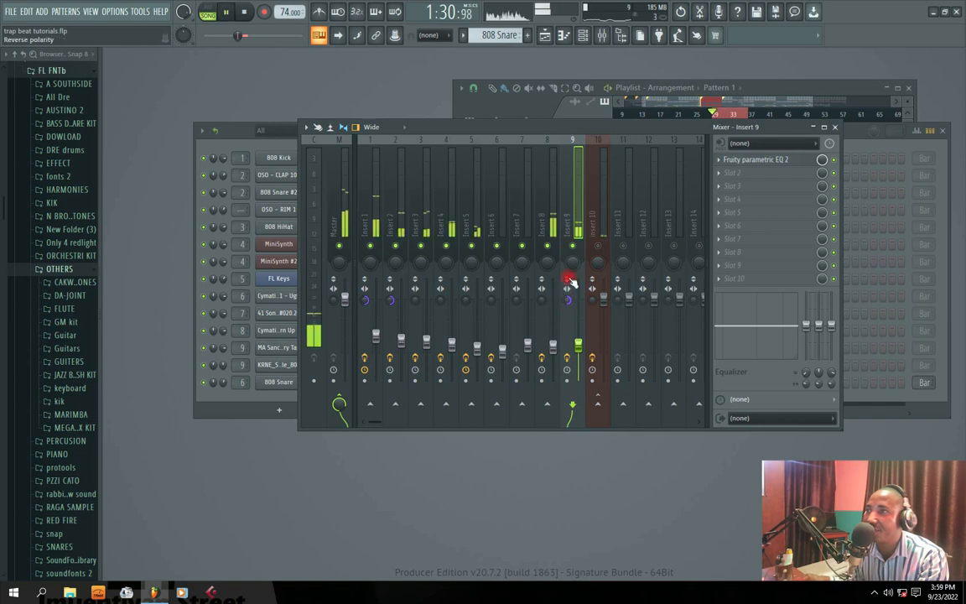
Solo Insert 3 and pan it slightly left while the beat plays
{"action": "left_click", "coordinate": [396, 222]}
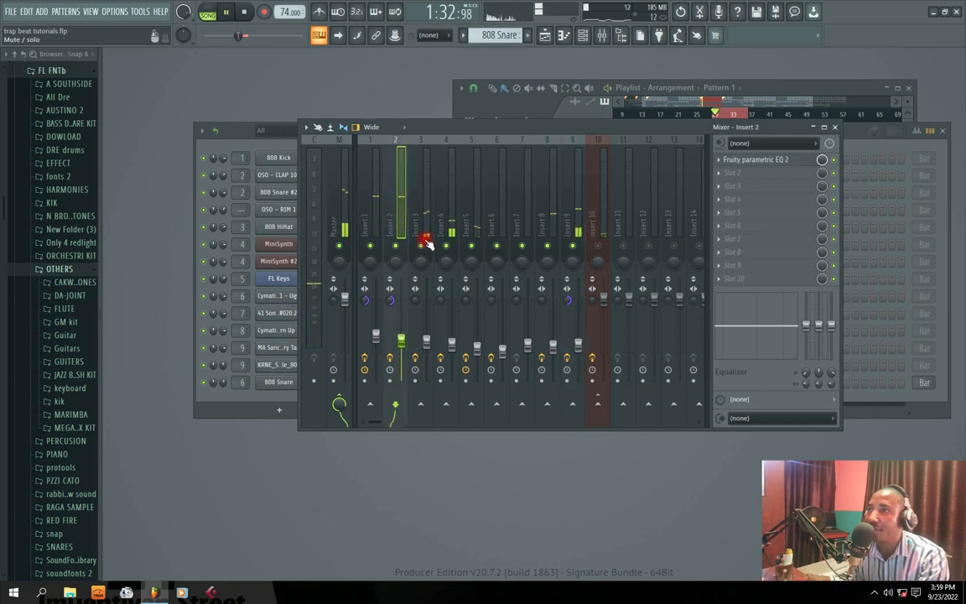
{"action": "right_click", "coordinate": [424, 243]}
{"action": "left_click", "coordinate": [422, 258]}
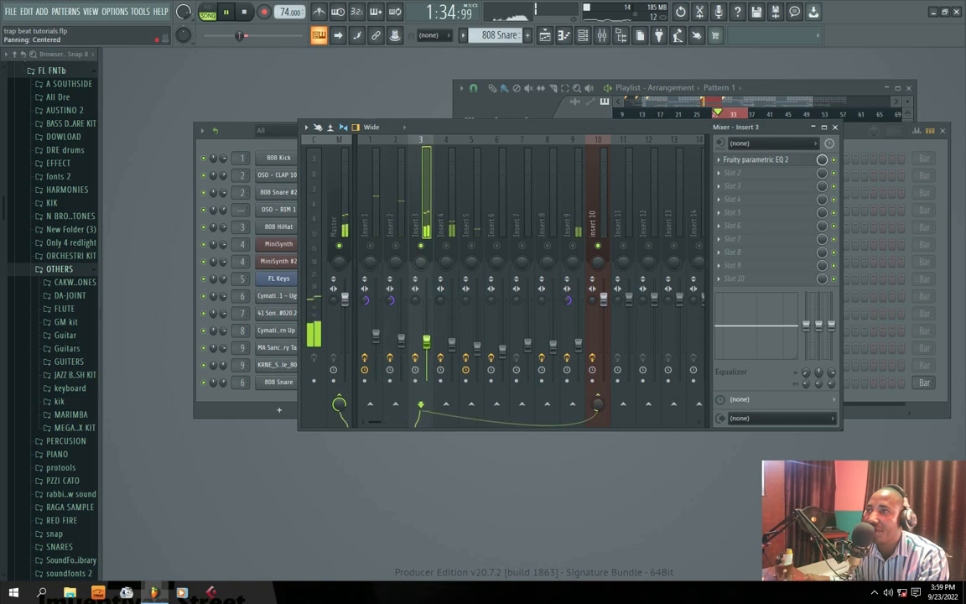
Unmute Insert 4, solo it to hear it alone in the playing beat, and stop playback
{"action": "left_click", "coordinate": [446, 246]}
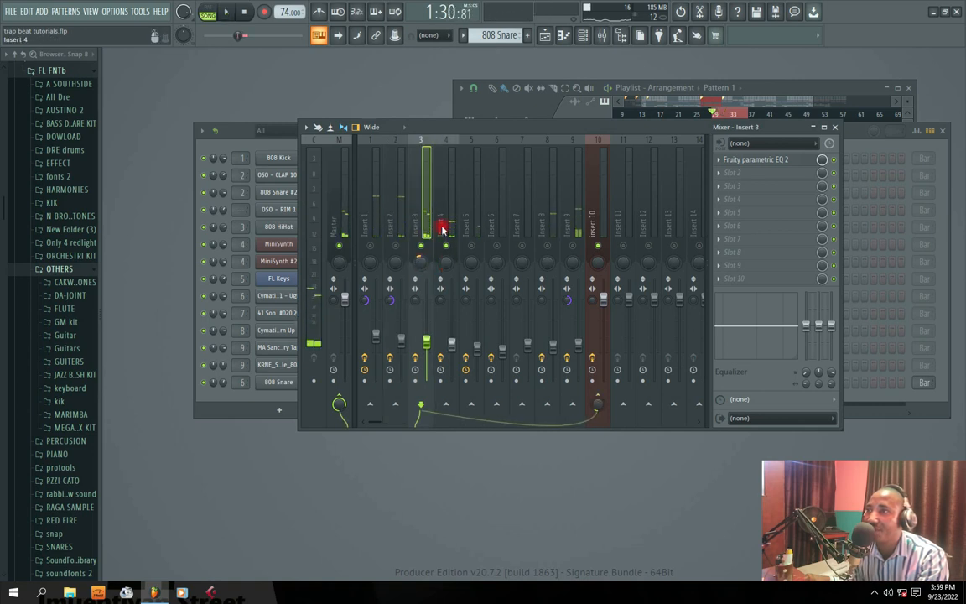
{"action": "left_click", "coordinate": [447, 258]}
{"action": "key", "text": "space"}
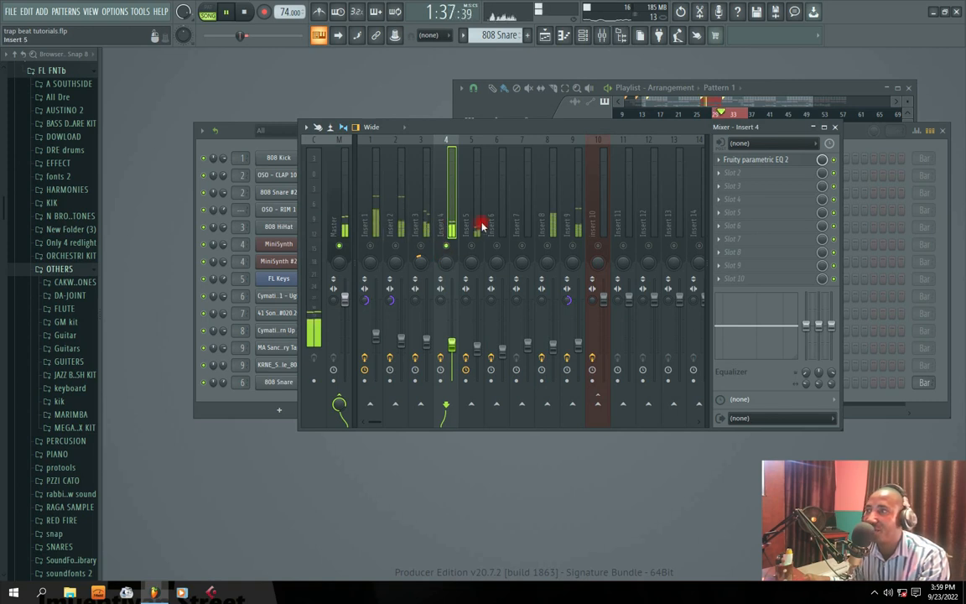
{"action": "key", "text": "space"}
Select Insert 10 and inspect its Fruity Reeverb 2 effect
{"action": "left_click", "coordinate": [592, 226]}
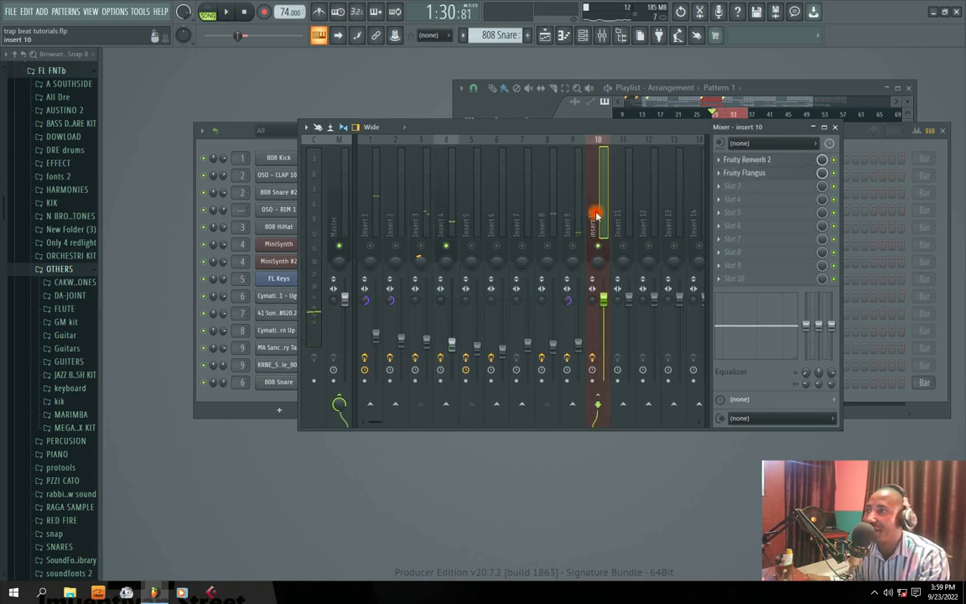
{"action": "left_click", "coordinate": [755, 161]}
{"action": "left_click_drag", "start_coordinate": [404, 195], "coordinate": [509, 213]}
{"action": "left_click", "coordinate": [606, 215]}
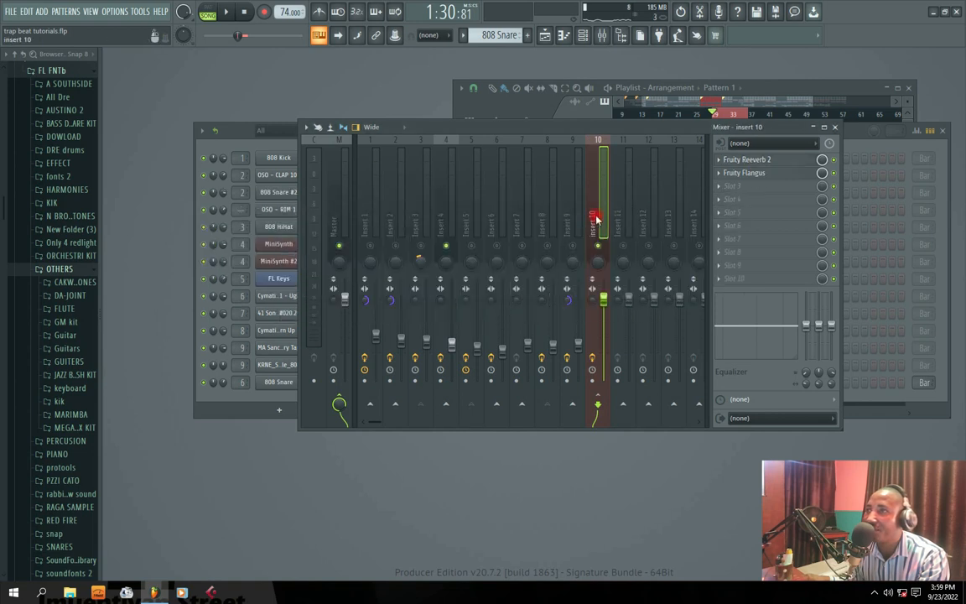
Select Insert 4 and raise its volume slightly while listening to it in the beat
{"action": "left_click", "coordinate": [464, 227]}
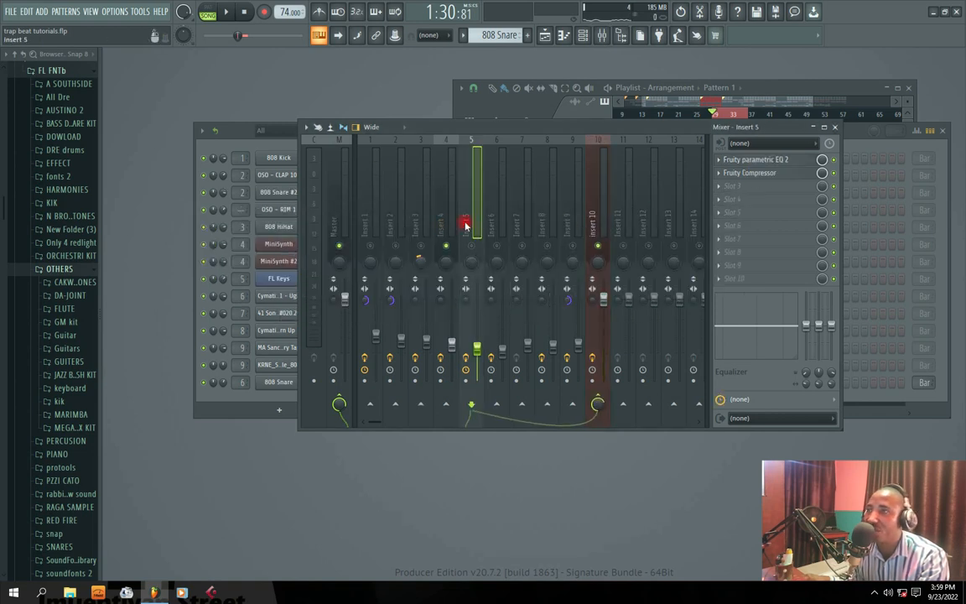
{"action": "left_click", "coordinate": [442, 233]}
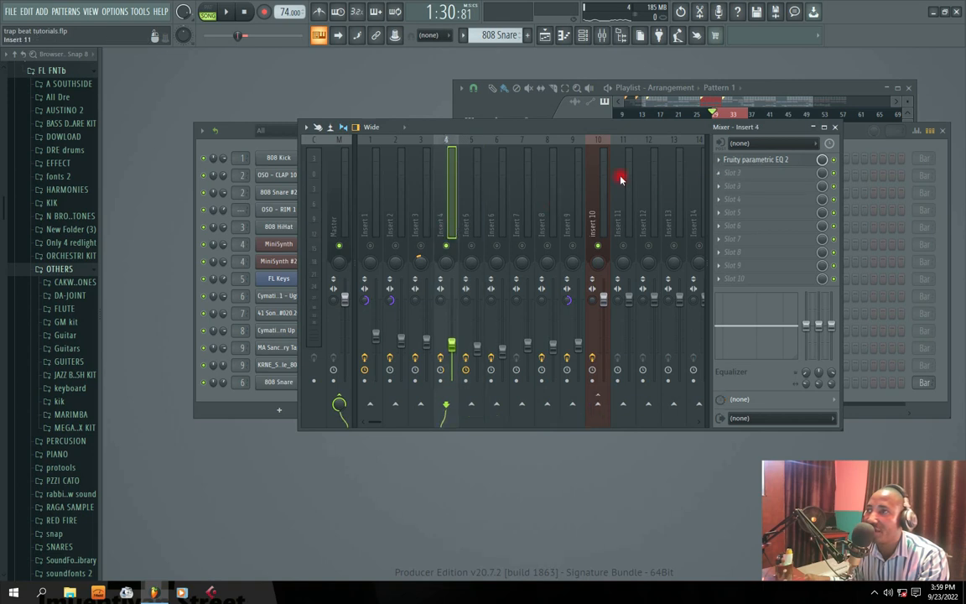
{"action": "key", "text": "space"}
{"action": "key", "text": "space"}
Try Fruity Reeverb 2 in Insert 4's second effect slot with the low cut at about 585 Hz while the beat plays
{"action": "left_click", "coordinate": [726, 174]}
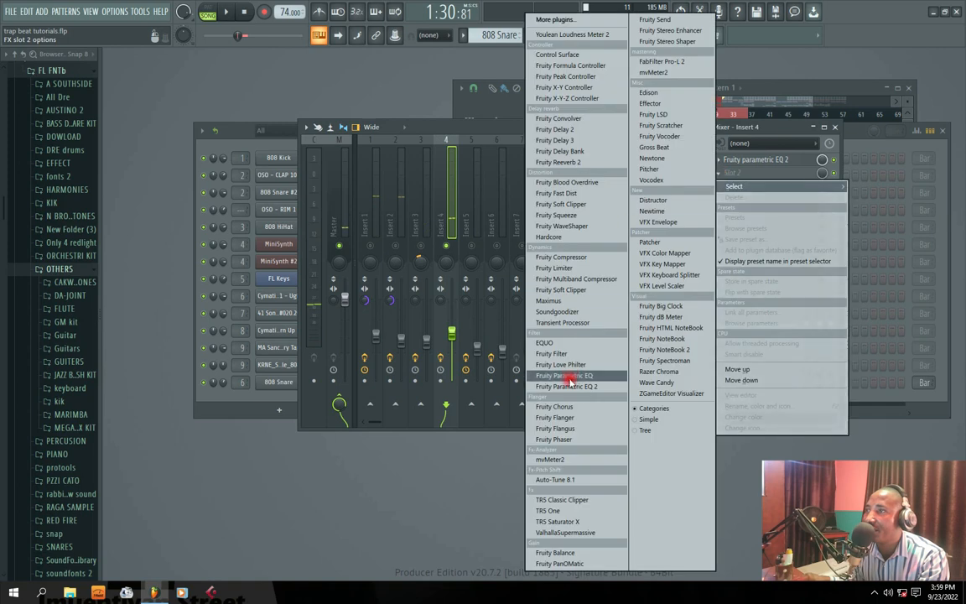
{"action": "left_click", "coordinate": [560, 162]}
{"action": "key", "text": "space"}
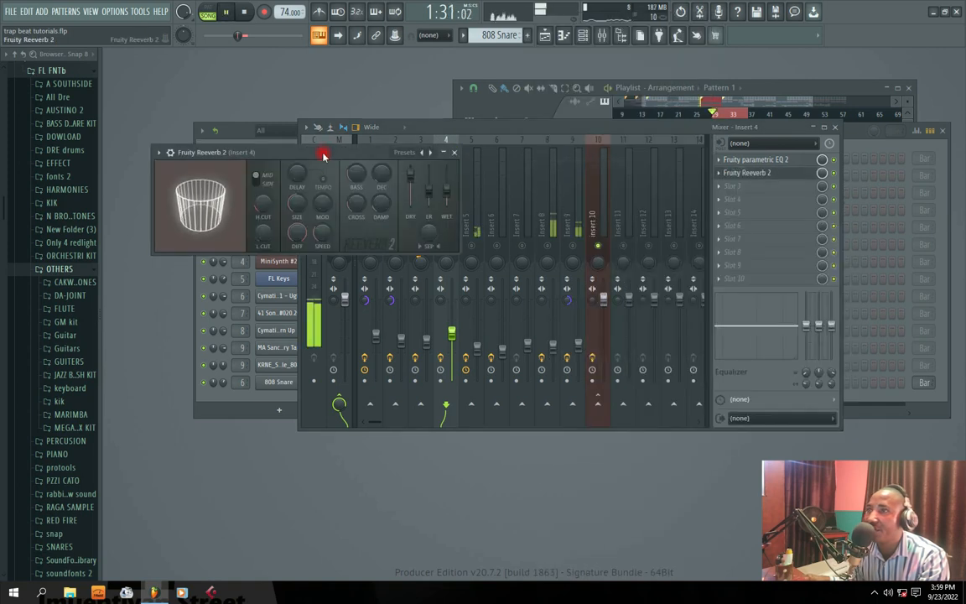
{"action": "left_click_drag", "start_coordinate": [323, 155], "coordinate": [405, 169]}
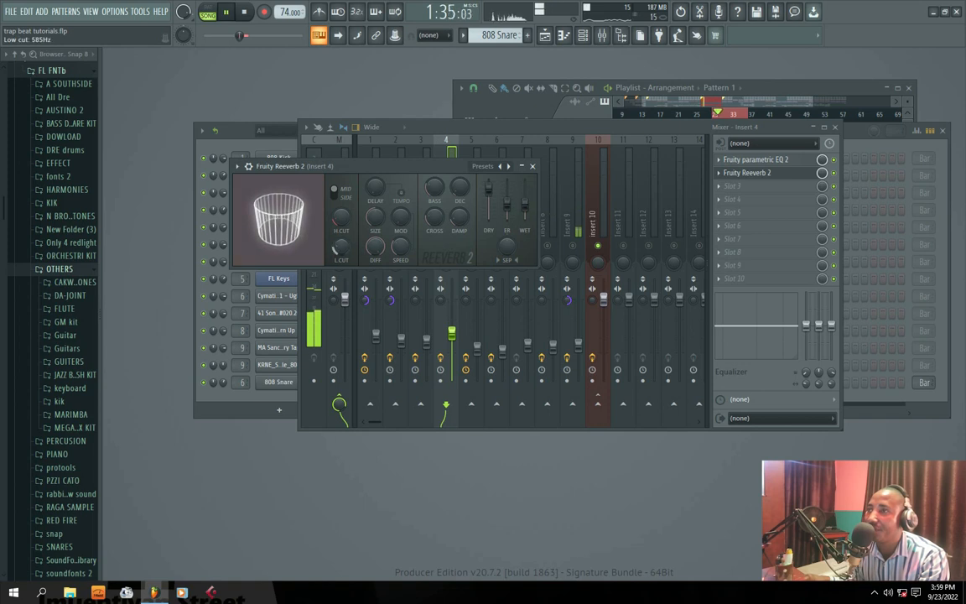
{"action": "left_click", "coordinate": [532, 166]}
{"action": "key", "text": "space"}
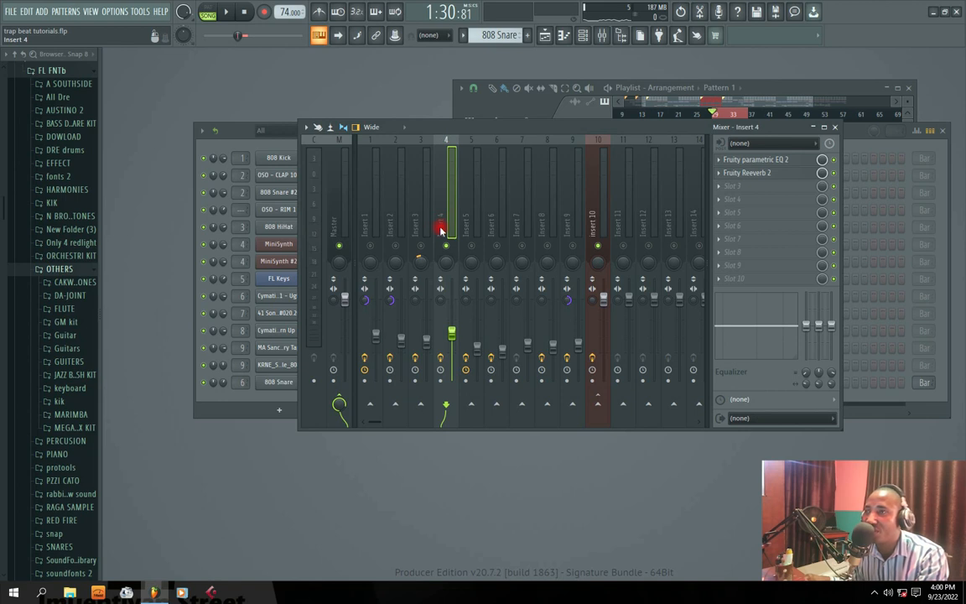
Remove Fruity Reeverb 2 from Insert 4's second effect slot
{"action": "left_click", "coordinate": [718, 173]}
{"action": "left_click", "coordinate": [735, 197]}
{"action": "left_click", "coordinate": [539, 333]}
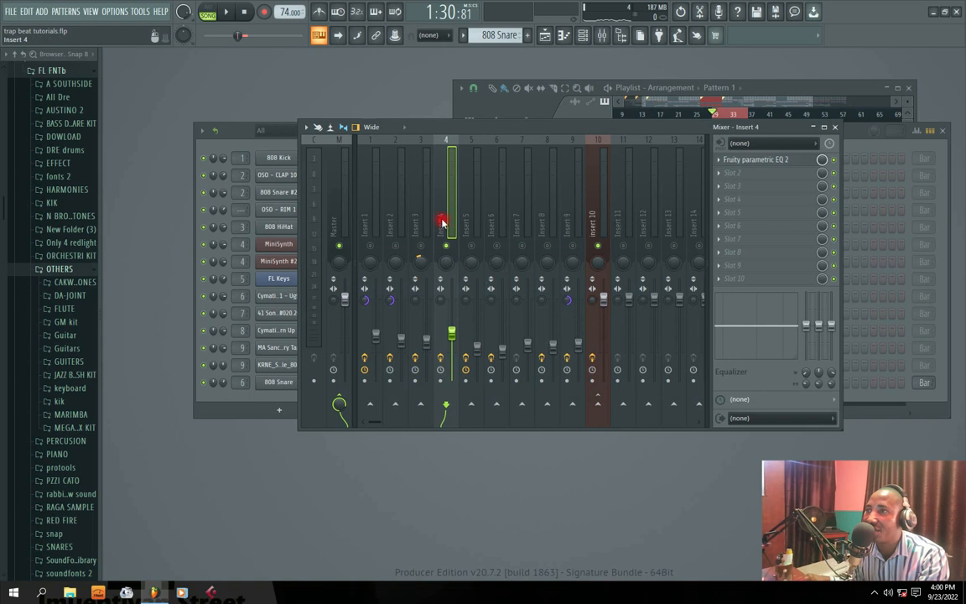
Rename Insert 10 as REVERB and colour it brownish red with RGB 159, 56, 53
{"action": "left_click", "coordinate": [592, 188]}
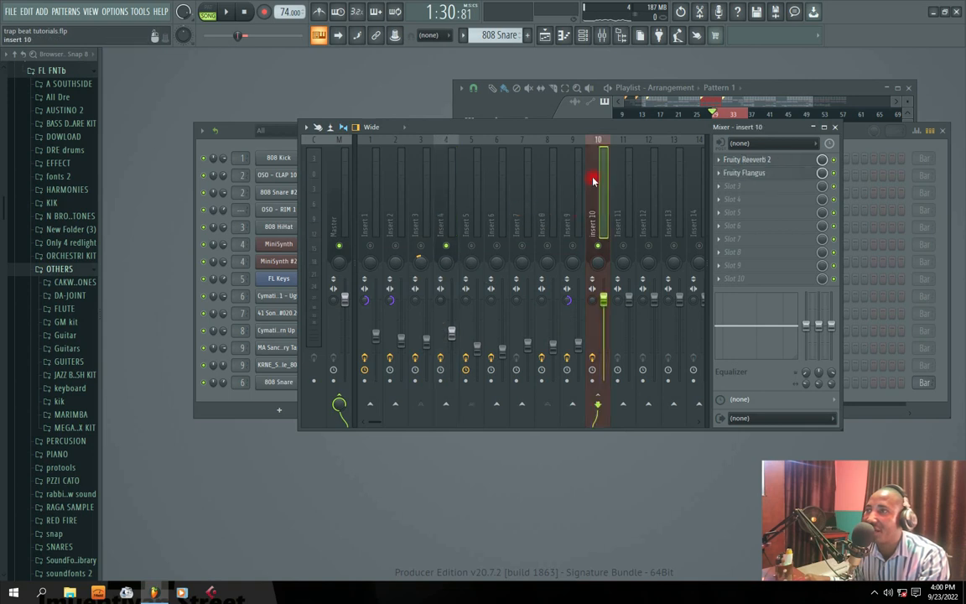
{"action": "right_click", "coordinate": [593, 189]}
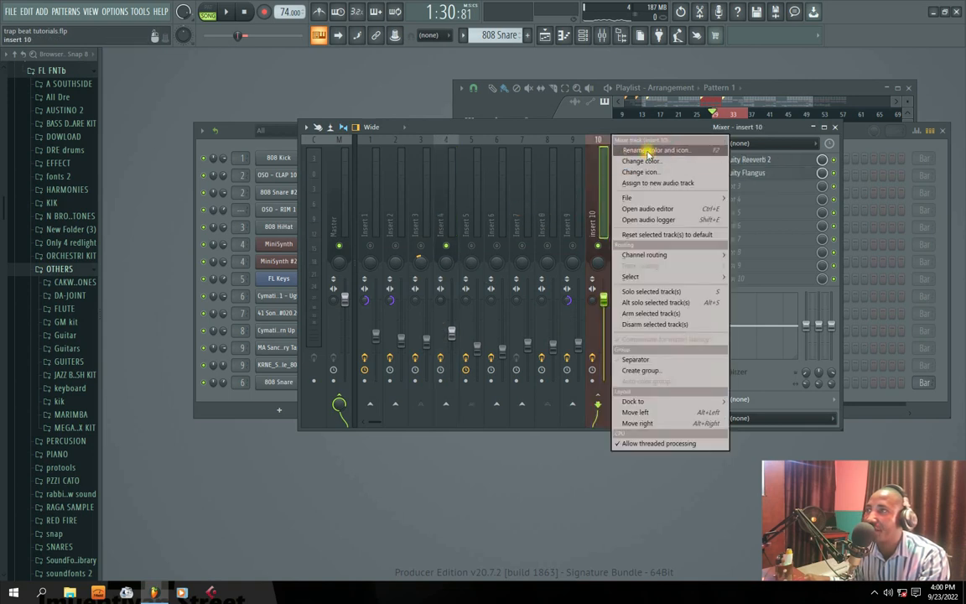
{"action": "left_click", "coordinate": [647, 144]}
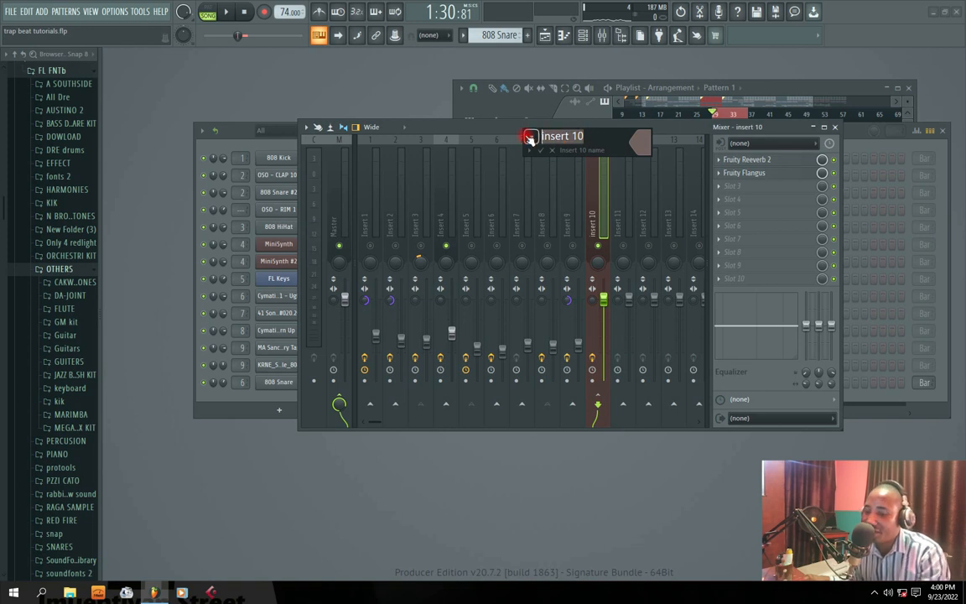
{"action": "type", "text": "e"}
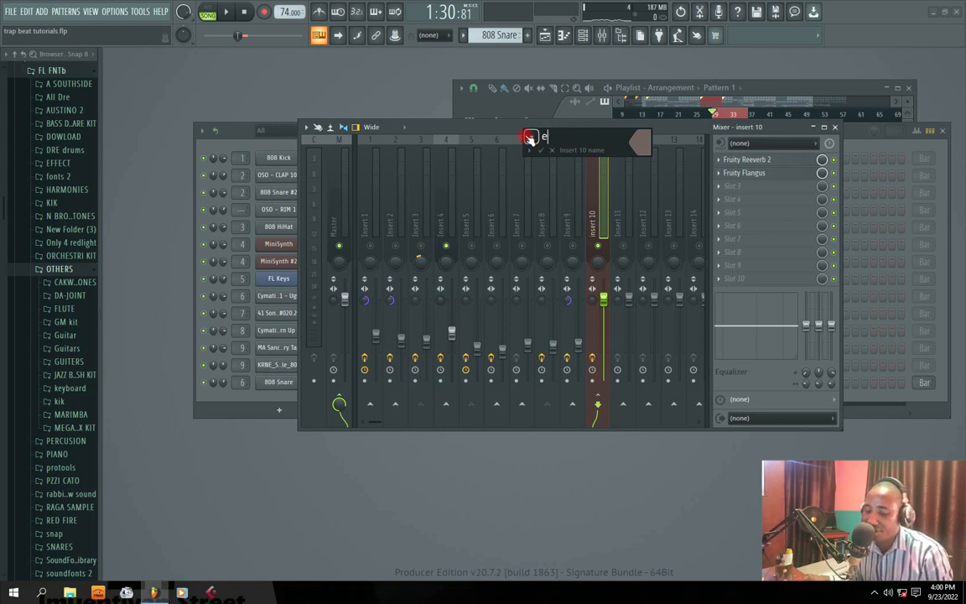
{"action": "type", "text": "ffec"}
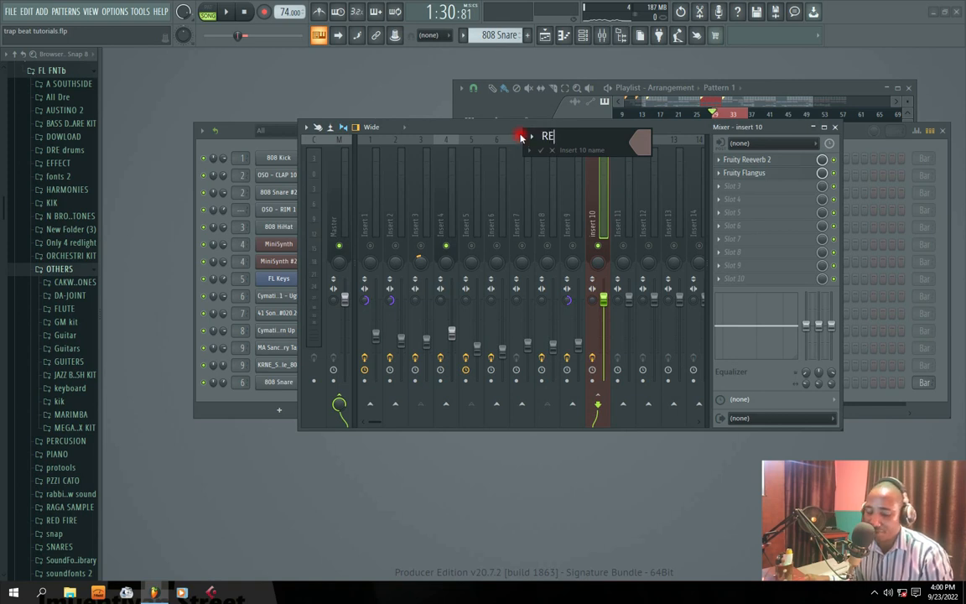
{"action": "left_click", "coordinate": [624, 140]}
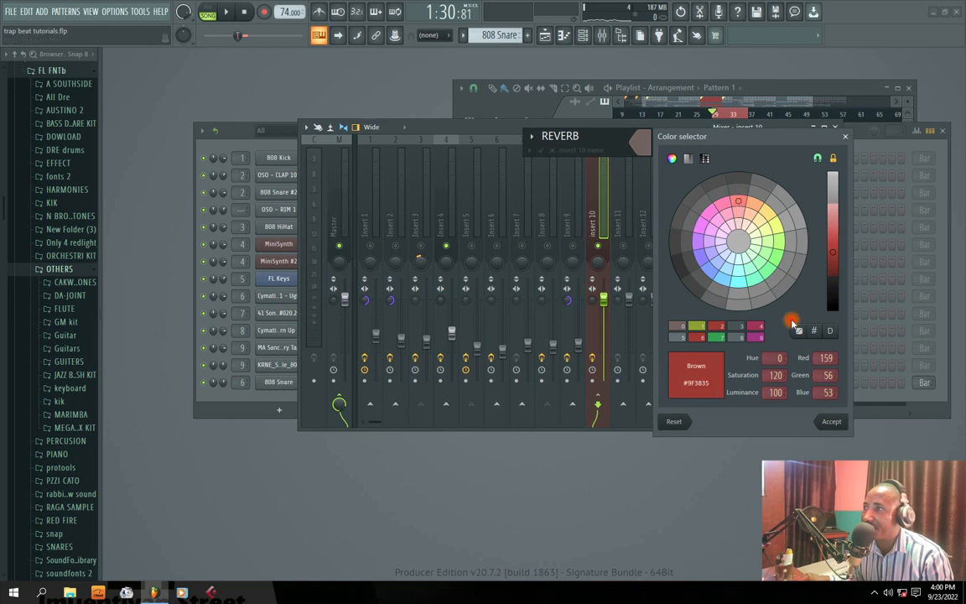
{"action": "left_click", "coordinate": [832, 421]}
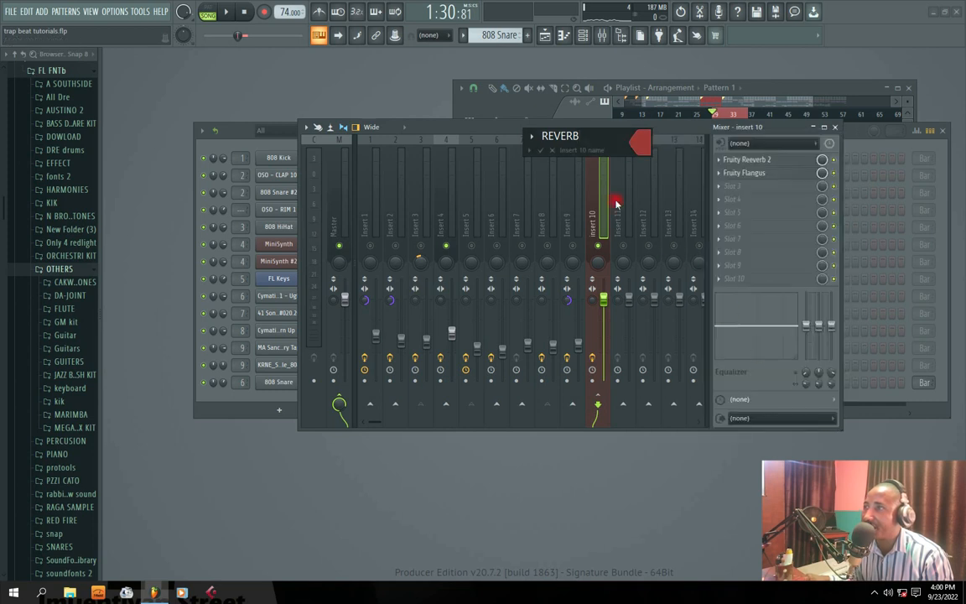
{"action": "left_click", "coordinate": [542, 152]}
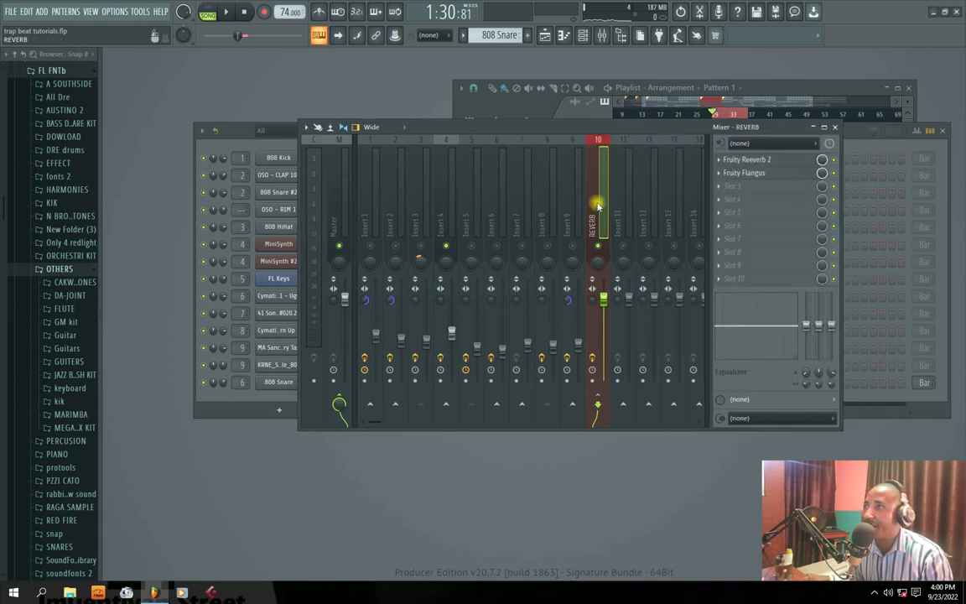
Load a fresh Fruity Reeverb 2 in the REVERB track's first effect slot and raise its low cut to about 425 Hz
{"action": "left_click", "coordinate": [719, 160]}
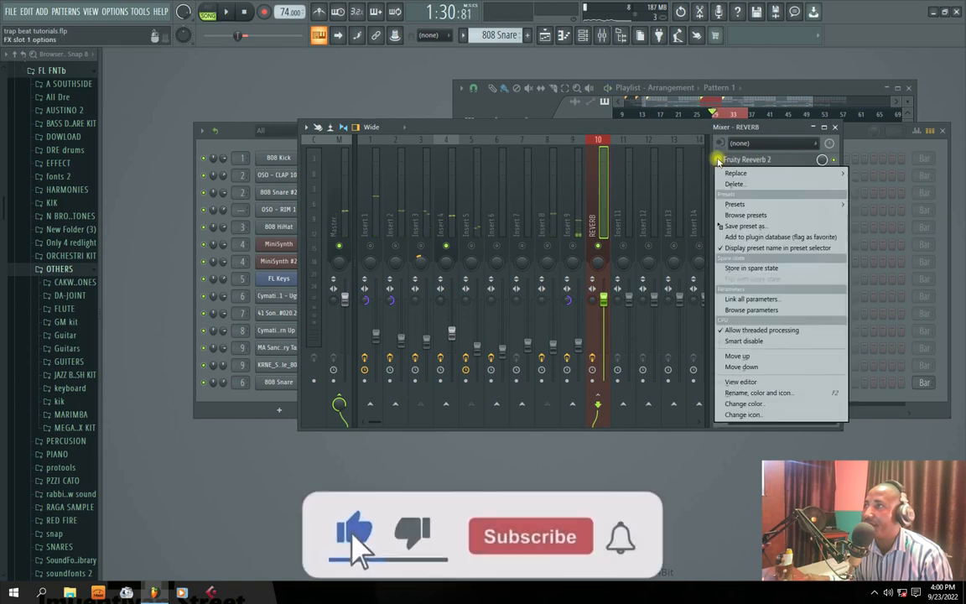
{"action": "mouse_move", "coordinate": [736, 173]}
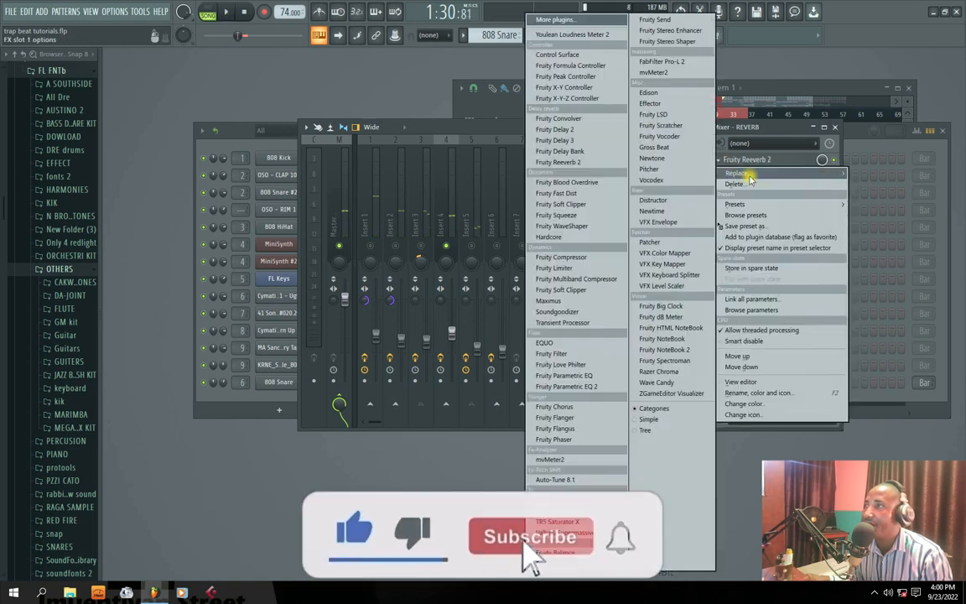
{"action": "left_click", "coordinate": [571, 163]}
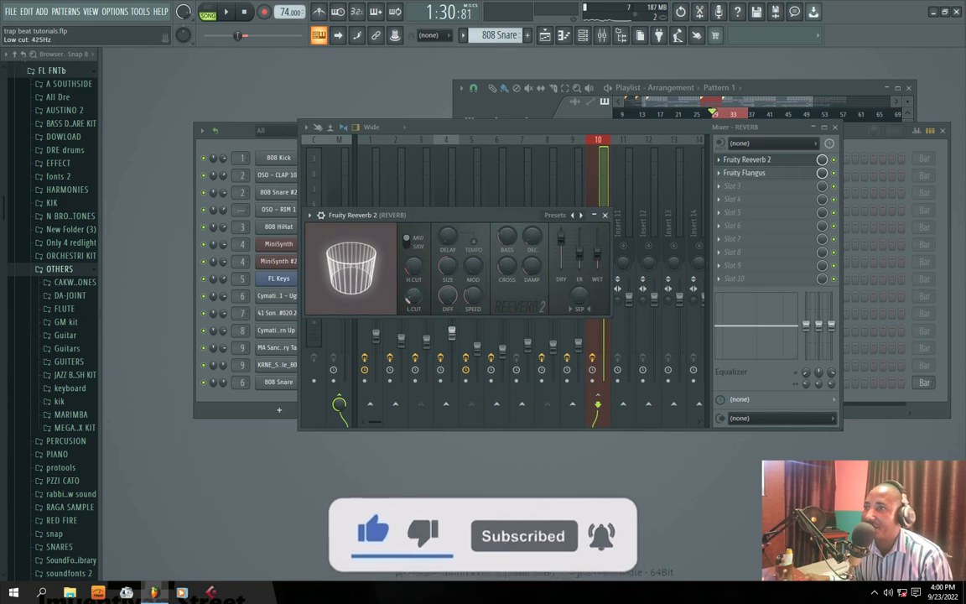
Lower the dry level of the REVERB track's Fruity Reeverb 2, reset its wet level, and play the beat briefly
{"action": "right_click", "coordinate": [564, 241]}
{"action": "left_click", "coordinate": [556, 302]}
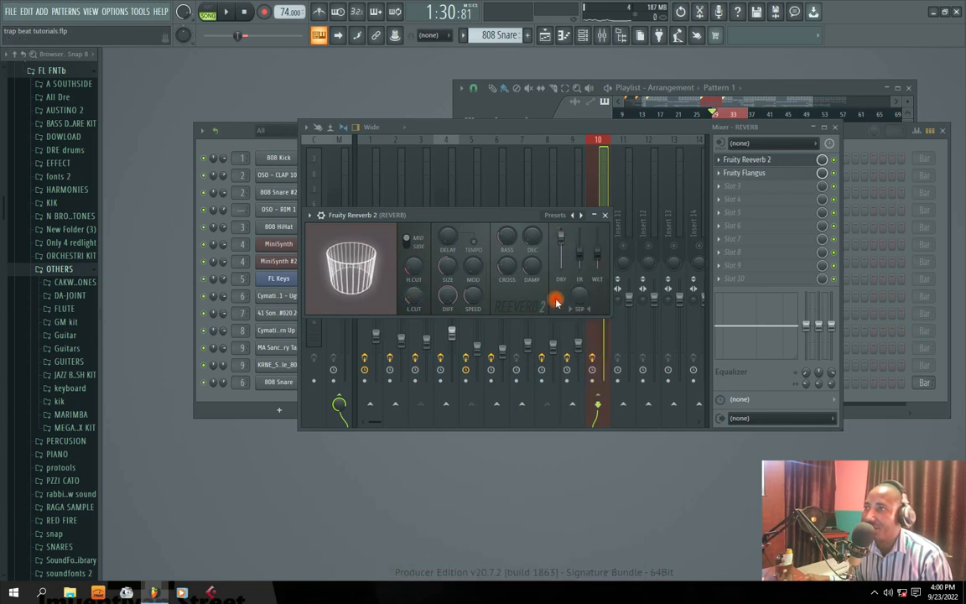
{"action": "left_click_drag", "start_coordinate": [563, 241], "coordinate": [563, 269]}
{"action": "right_click", "coordinate": [598, 253]}
{"action": "left_click", "coordinate": [616, 256]}
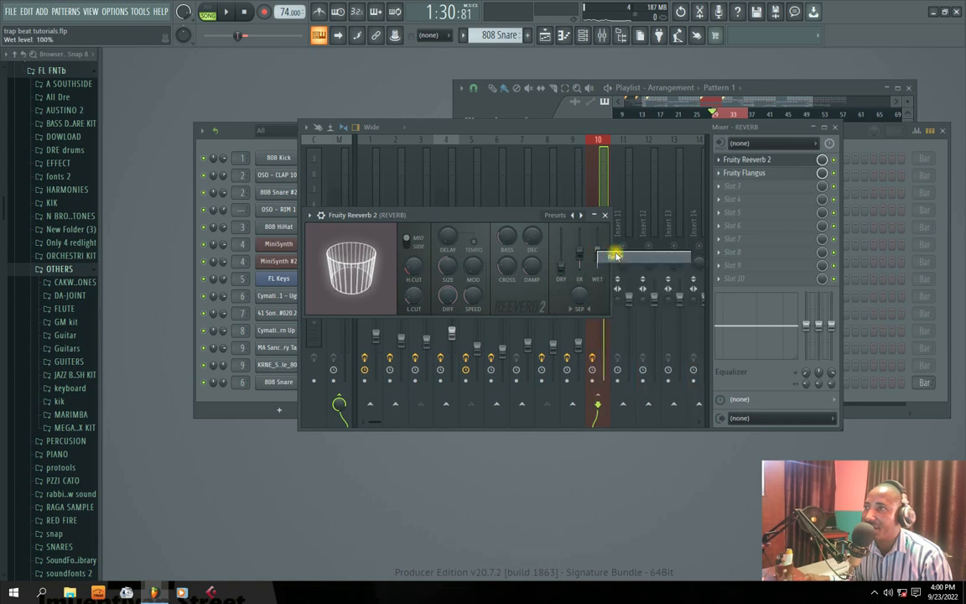
{"action": "left_click_drag", "start_coordinate": [524, 210], "coordinate": [541, 203]}
{"action": "key", "text": "space"}
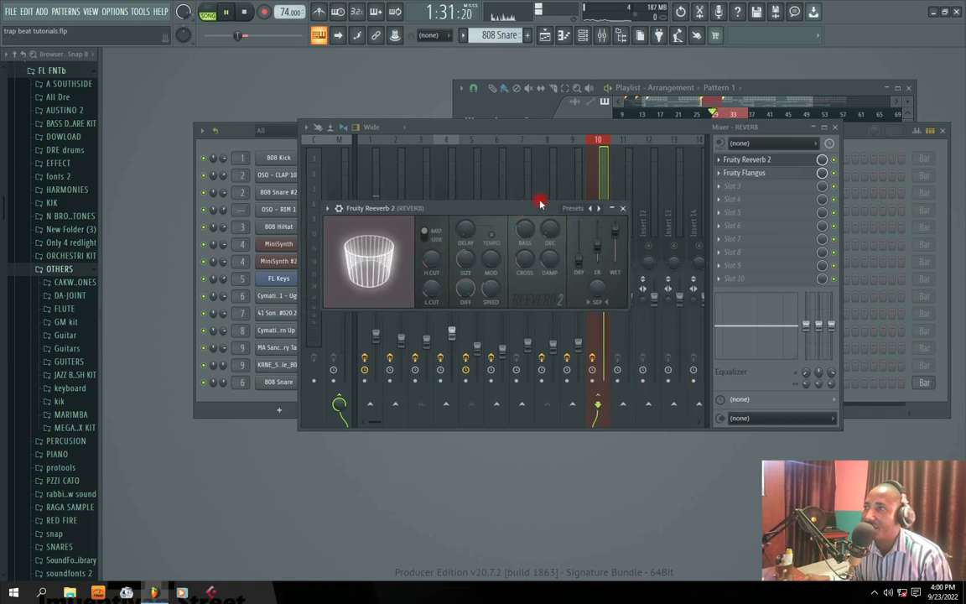
{"action": "left_click", "coordinate": [622, 208]}
{"action": "key", "text": "space"}
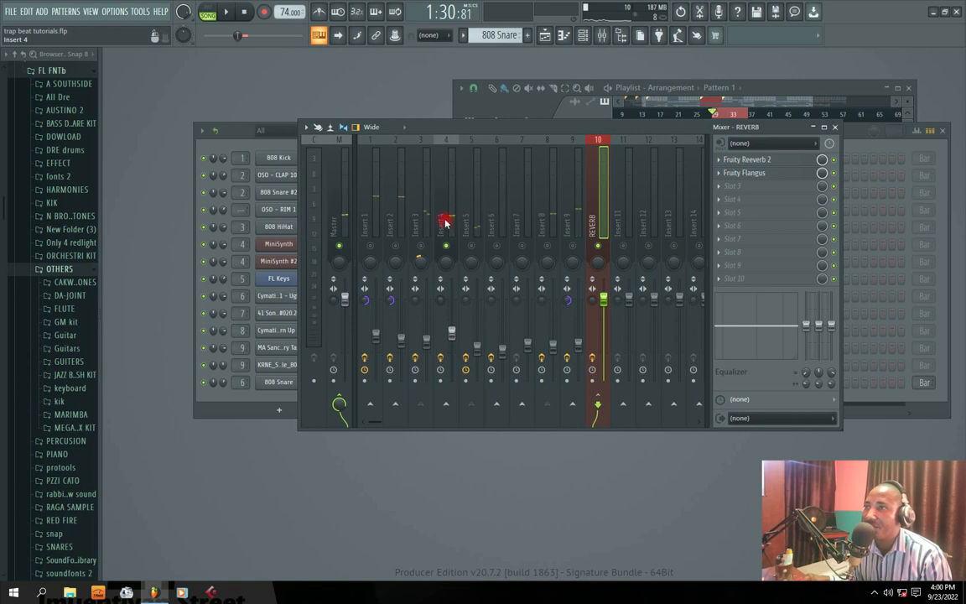
Route Insert 4 to the REVERB track with the send level at 0% and play the beat
{"action": "left_click", "coordinate": [445, 223]}
{"action": "left_click_drag", "start_coordinate": [464, 130], "coordinate": [426, 131]}
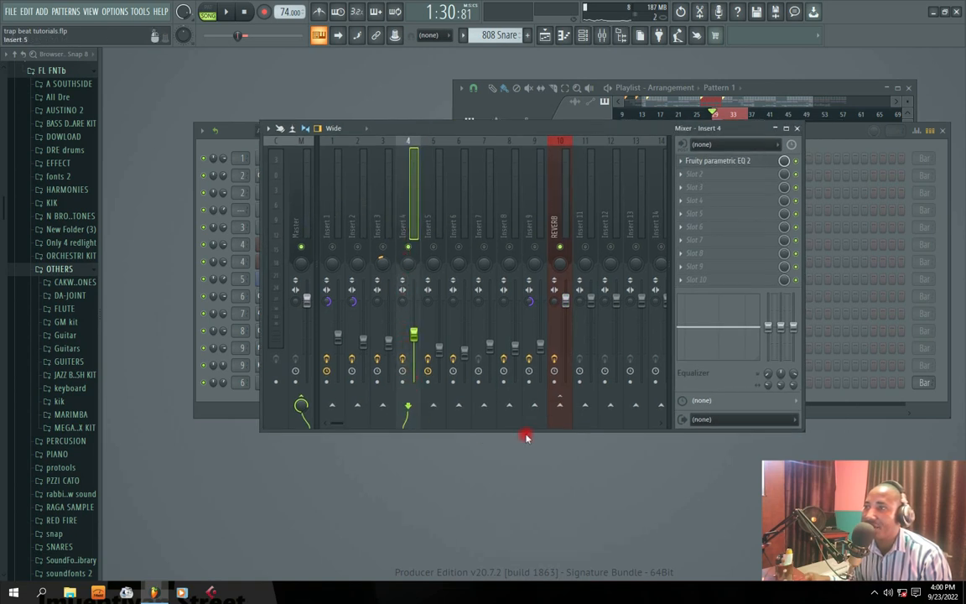
{"action": "left_click", "coordinate": [559, 405]}
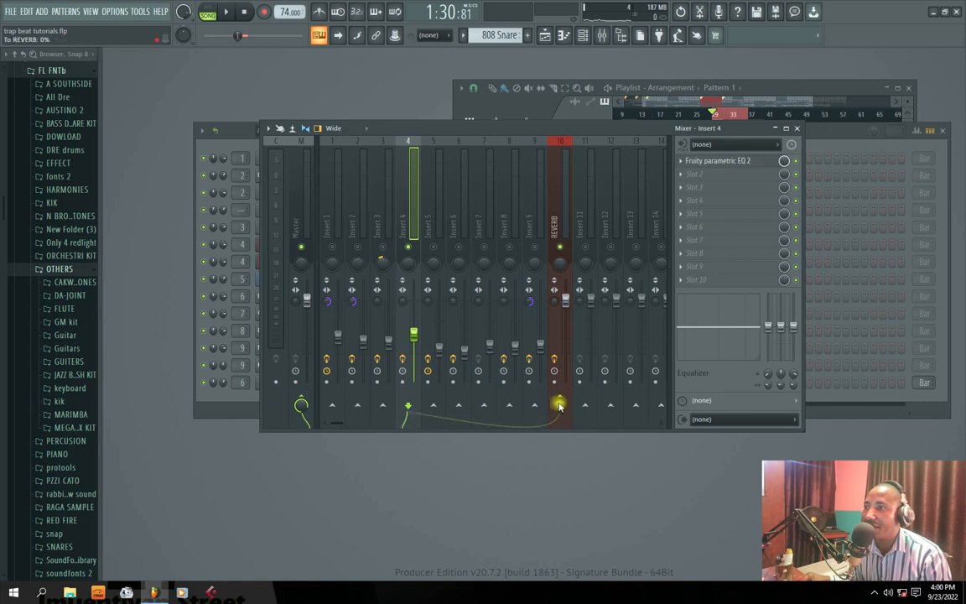
{"action": "key", "text": "space"}
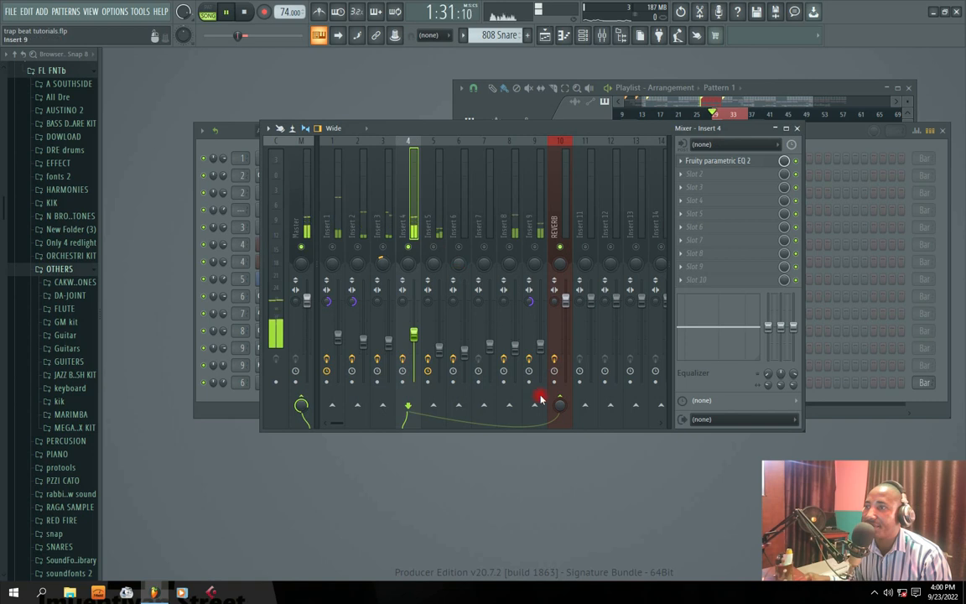
{"action": "left_click", "coordinate": [560, 404]}
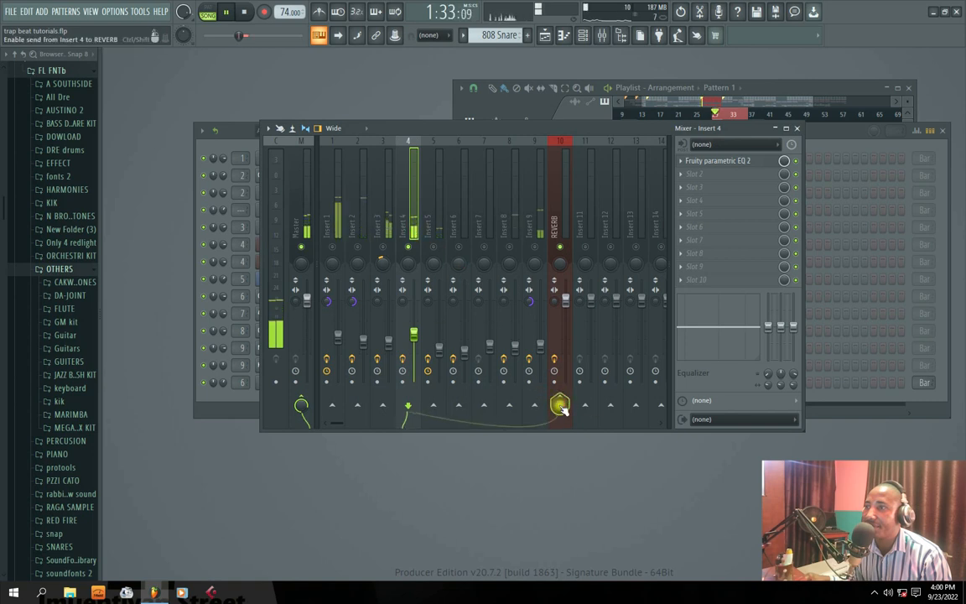
Set Insert 4's send level to the REVERB track to 67%, comparing it with 62% while replaying the beat
{"action": "left_click", "coordinate": [558, 216]}
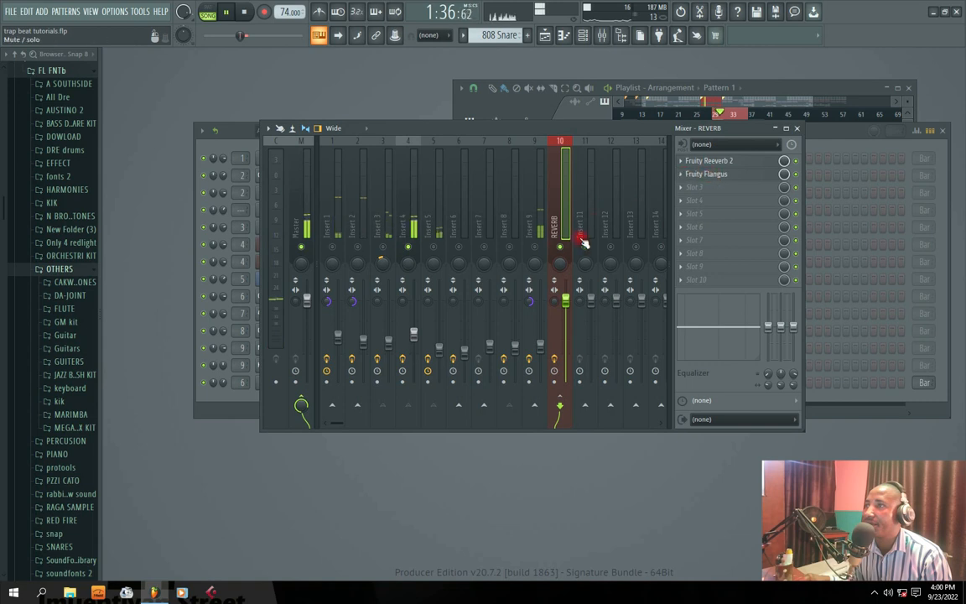
{"action": "left_click", "coordinate": [410, 222]}
{"action": "left_click_drag", "start_coordinate": [560, 406], "coordinate": [561, 323]}
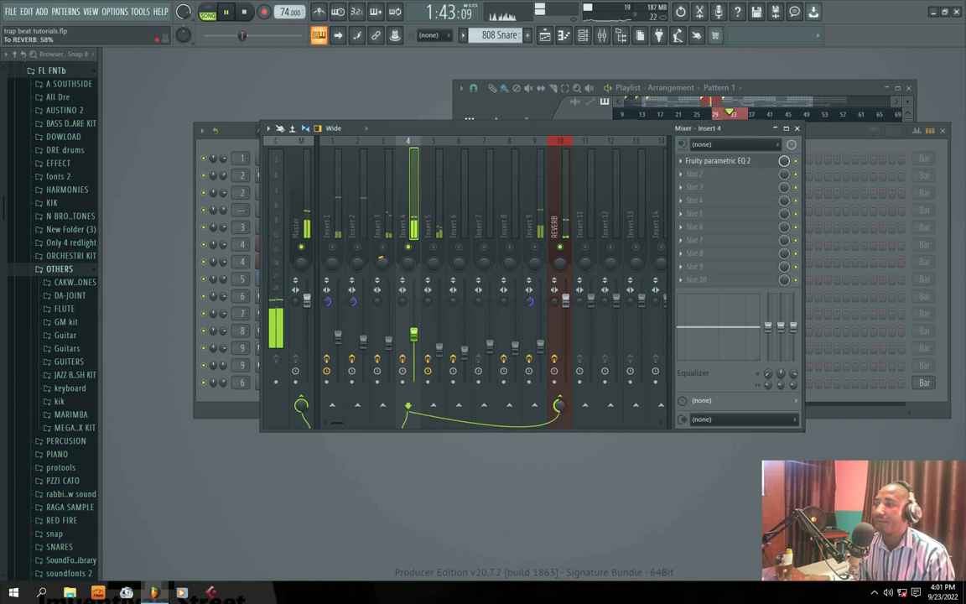
{"action": "left_click_drag", "start_coordinate": [560, 351], "coordinate": [561, 366]}
{"action": "left_click_drag", "start_coordinate": [560, 406], "coordinate": [561, 376]}
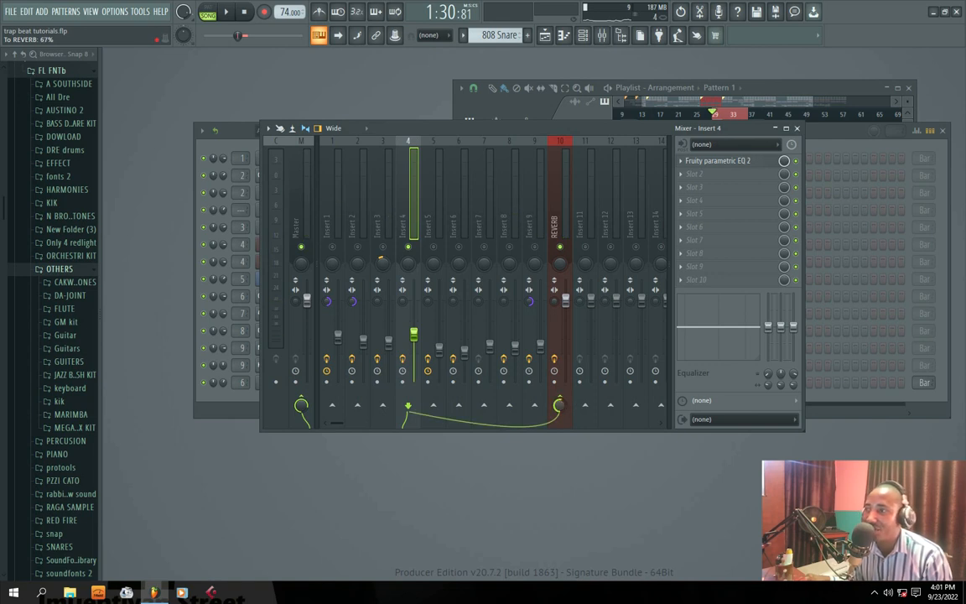
{"action": "key", "text": "space"}
{"action": "left_click_drag", "start_coordinate": [560, 406], "coordinate": [560, 400]}
{"action": "key", "text": "space"}
{"action": "key", "text": "space"}
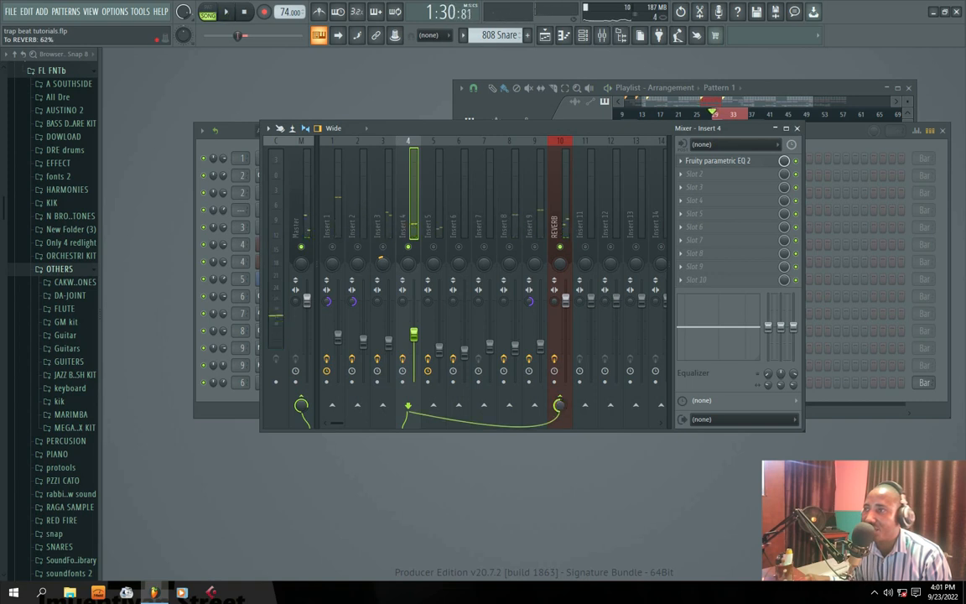
{"action": "key", "text": "space"}
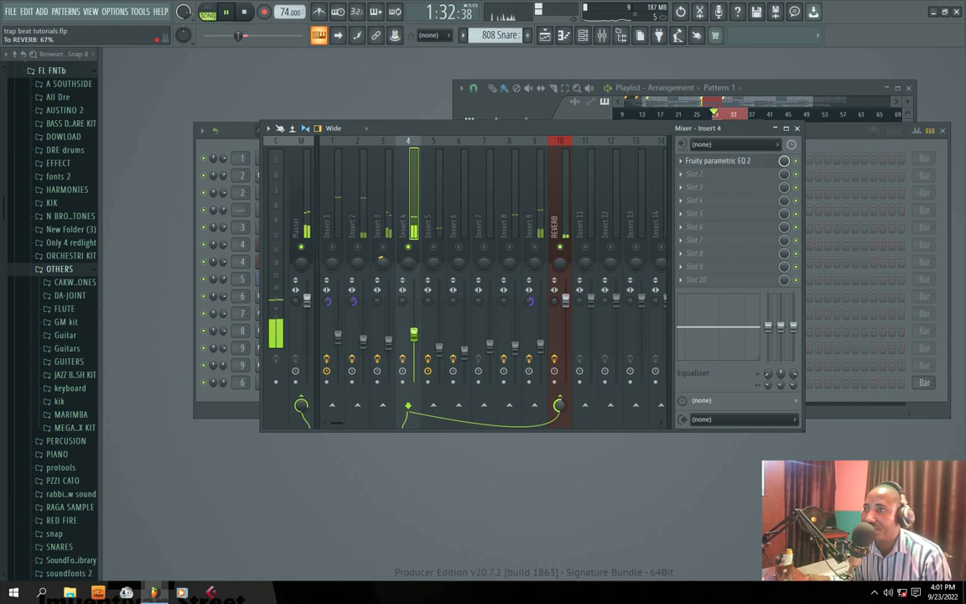
{"action": "key", "text": "space"}
Unmute all the other inserts so the full beat plays, then stop playback
{"action": "left_click", "coordinate": [433, 247]}
{"action": "key", "text": "space"}
{"action": "left_click", "coordinate": [459, 248]}
{"action": "left_click", "coordinate": [484, 248]}
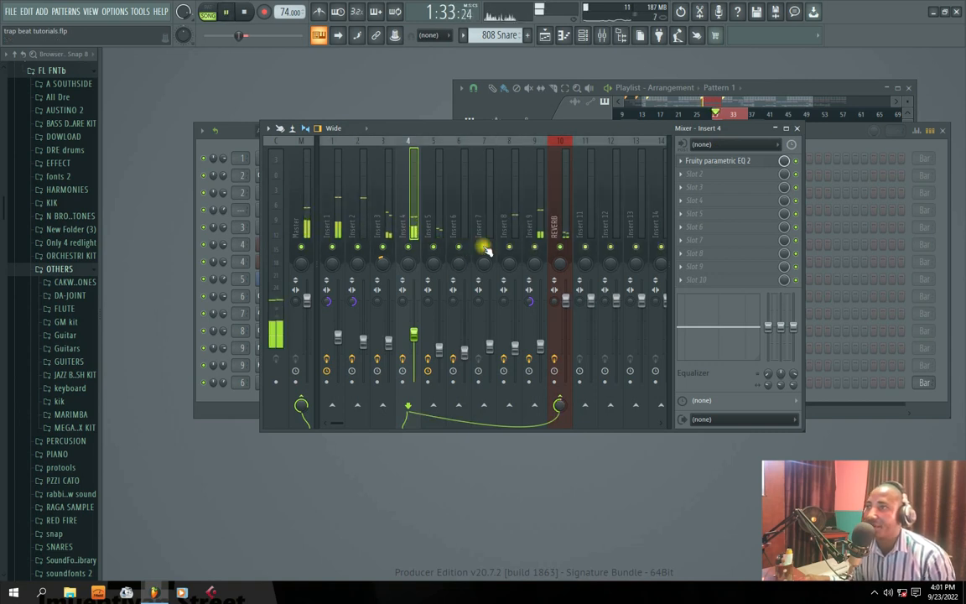
{"action": "key", "text": "space"}
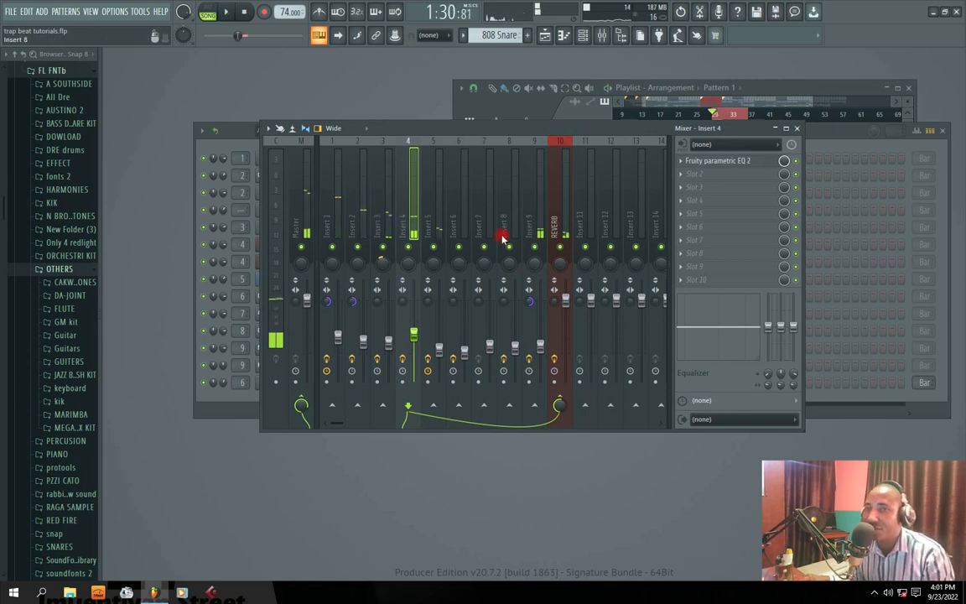
Lower Insert 4's volume to about 56% (-11.0 dB) in the playing beat and select Insert 5
{"action": "key", "text": "space"}
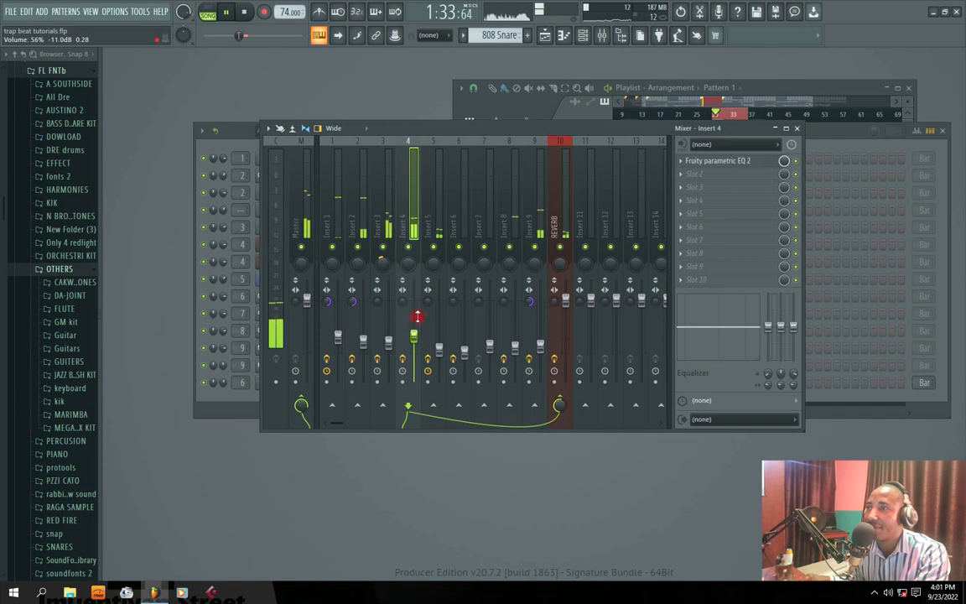
{"action": "left_click", "coordinate": [430, 224]}
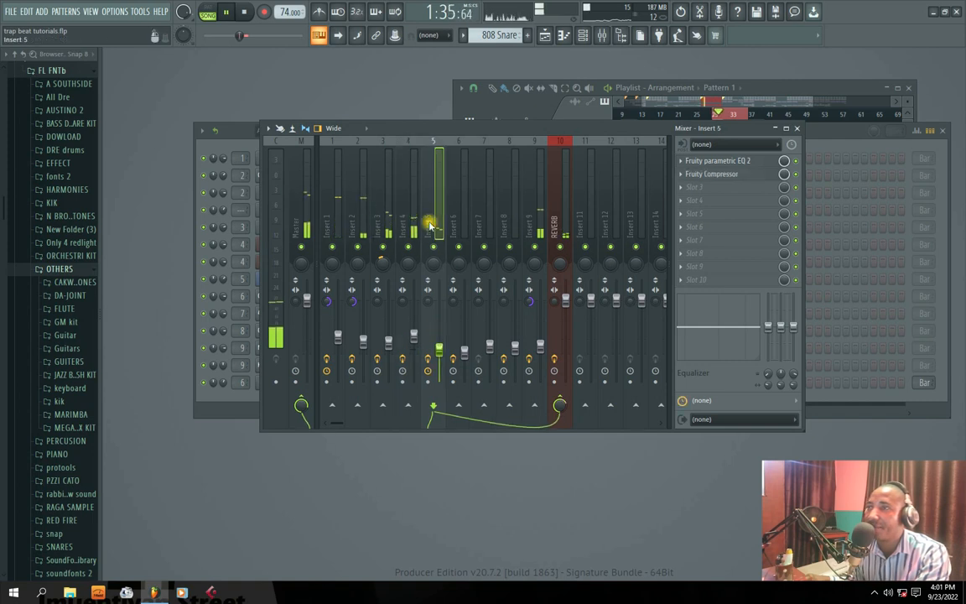
Review the level and effects of Inserts 6 to 9, the Master and Inserts 1 and 2 against the beat
{"action": "left_click", "coordinate": [457, 225]}
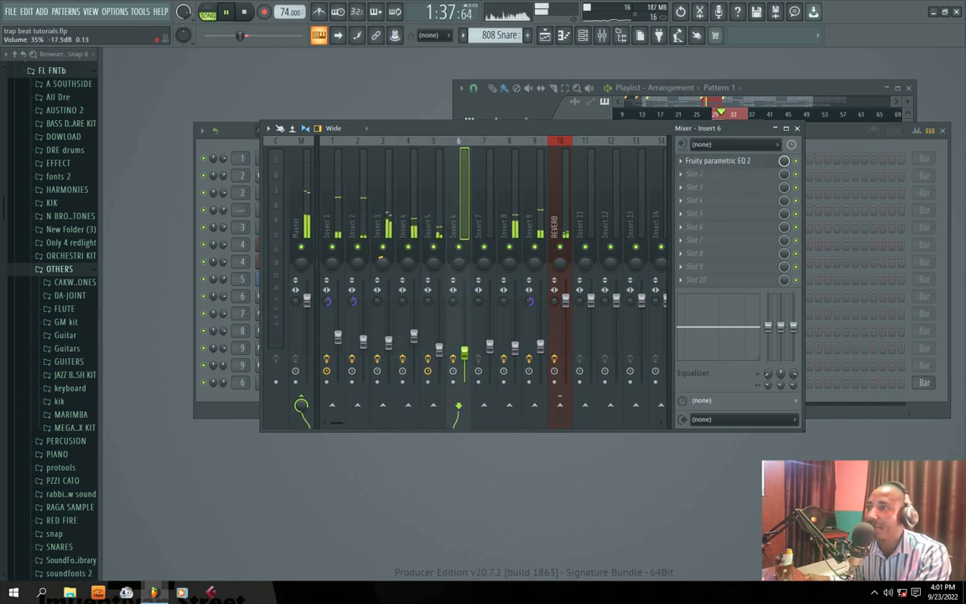
{"action": "left_click", "coordinate": [486, 226]}
{"action": "left_click", "coordinate": [505, 228]}
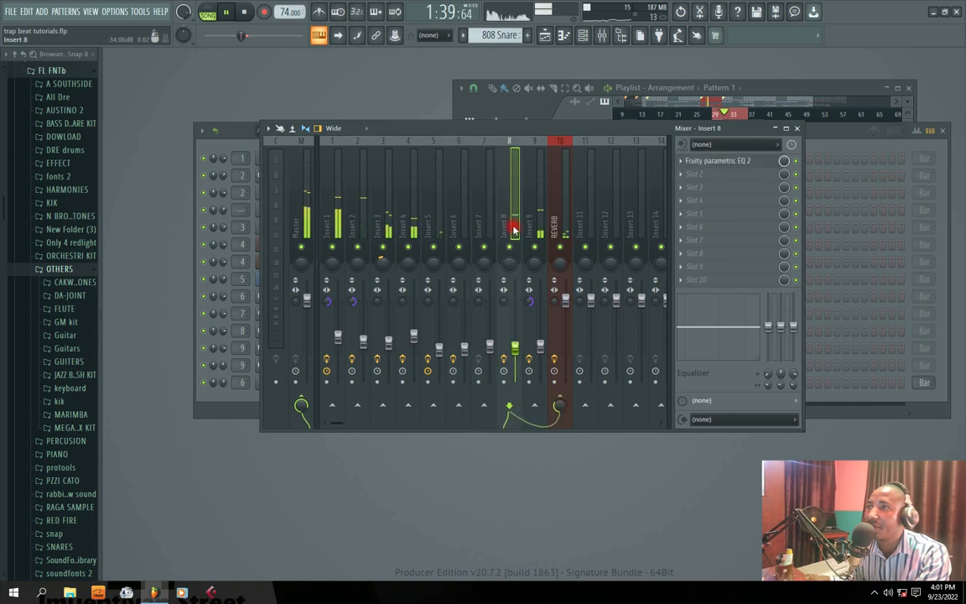
{"action": "left_click", "coordinate": [538, 227]}
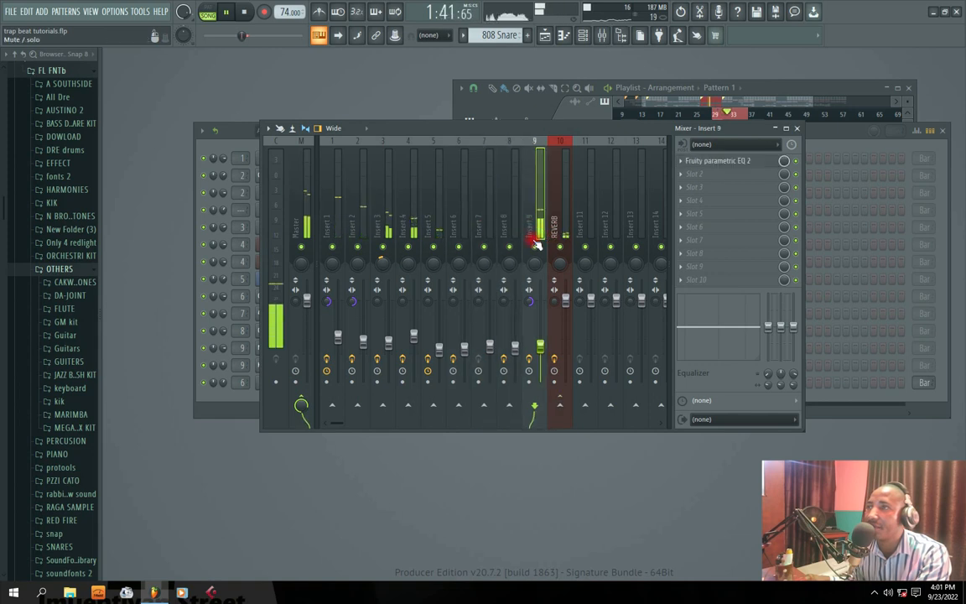
{"action": "left_click", "coordinate": [334, 225]}
{"action": "left_click", "coordinate": [298, 225]}
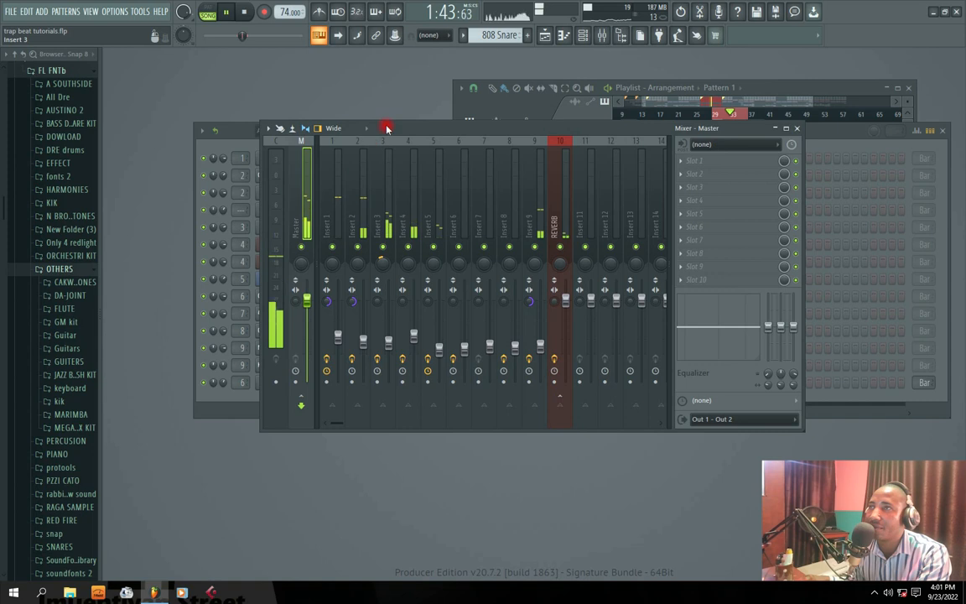
{"action": "left_click_drag", "start_coordinate": [390, 127], "coordinate": [401, 131]}
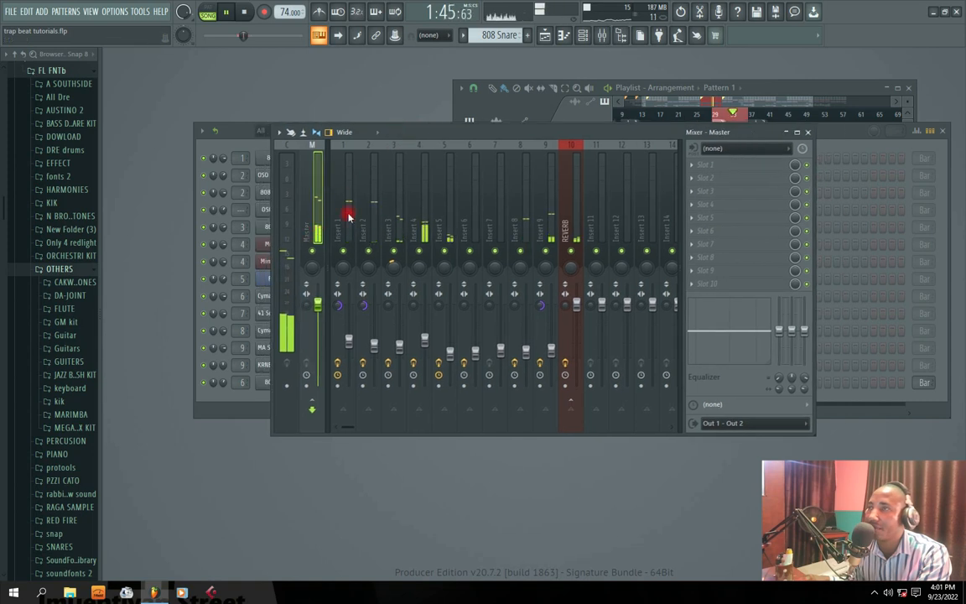
{"action": "left_click_drag", "start_coordinate": [510, 133], "coordinate": [473, 119]}
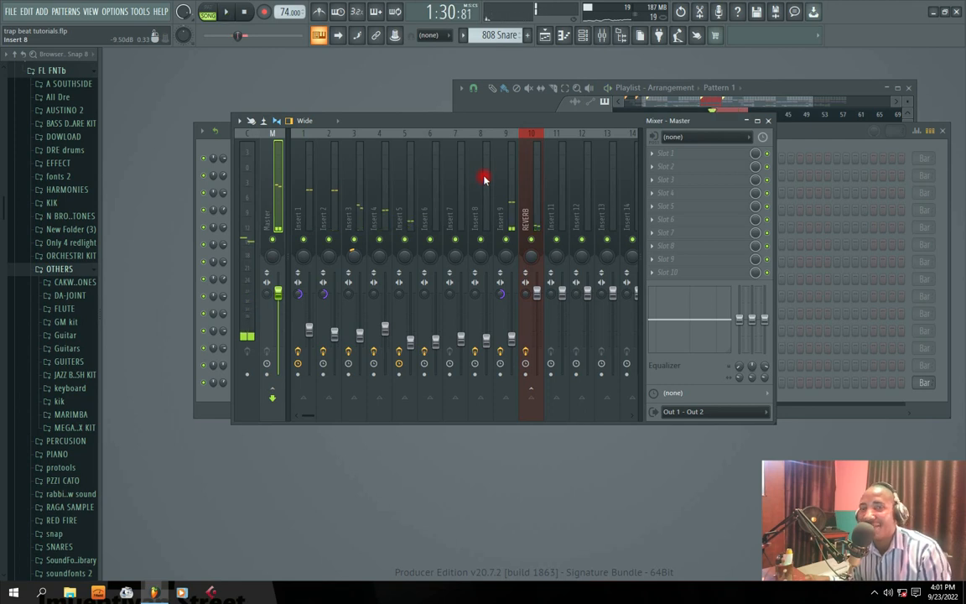
{"action": "left_click", "coordinate": [326, 214]}
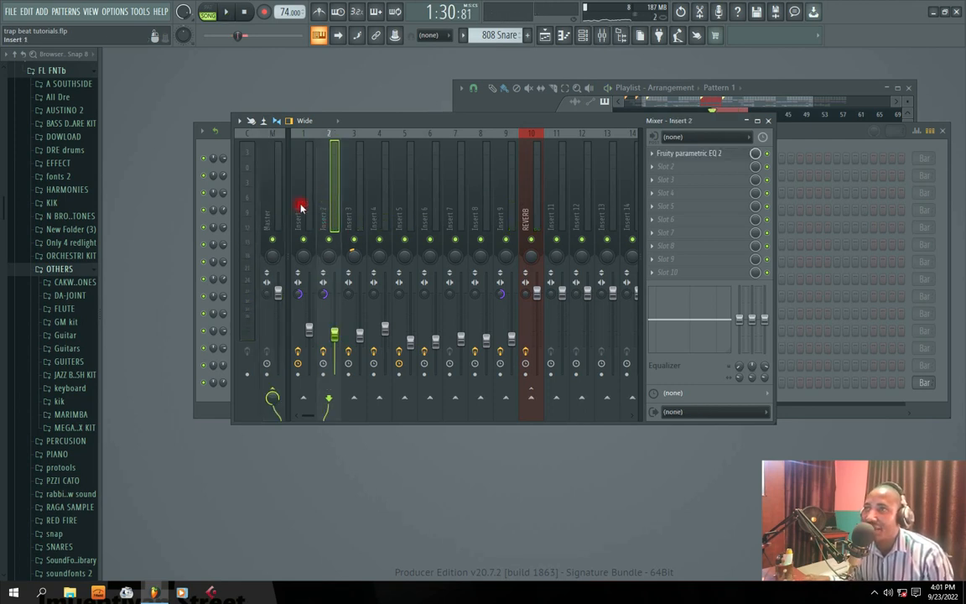
{"action": "key", "text": "space"}
{"action": "left_click", "coordinate": [299, 237]}
{"action": "left_click_drag", "start_coordinate": [447, 120], "coordinate": [429, 131]}
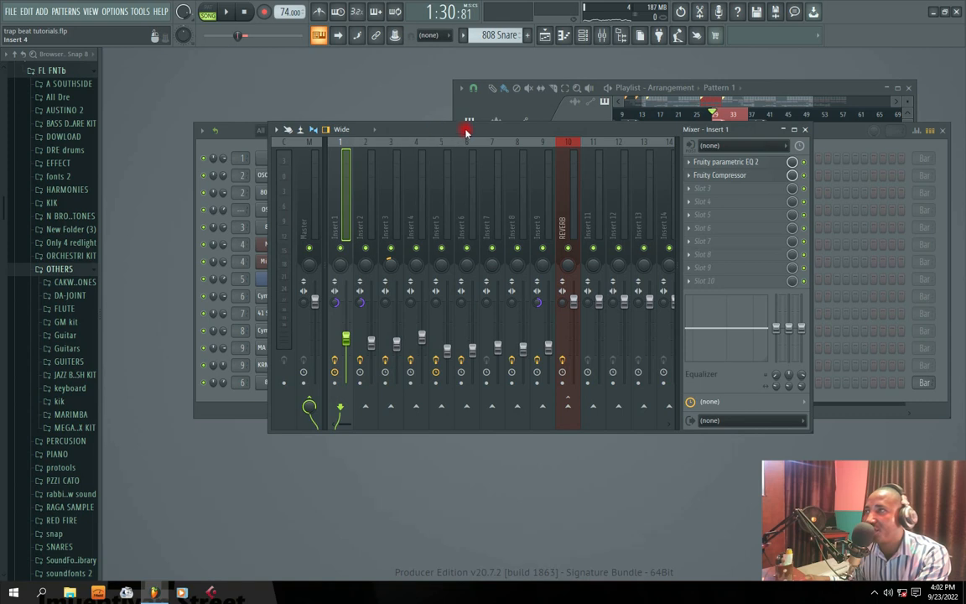
Select the Master track and replay the full beat several times to judge the overall mix
{"action": "left_click", "coordinate": [304, 214]}
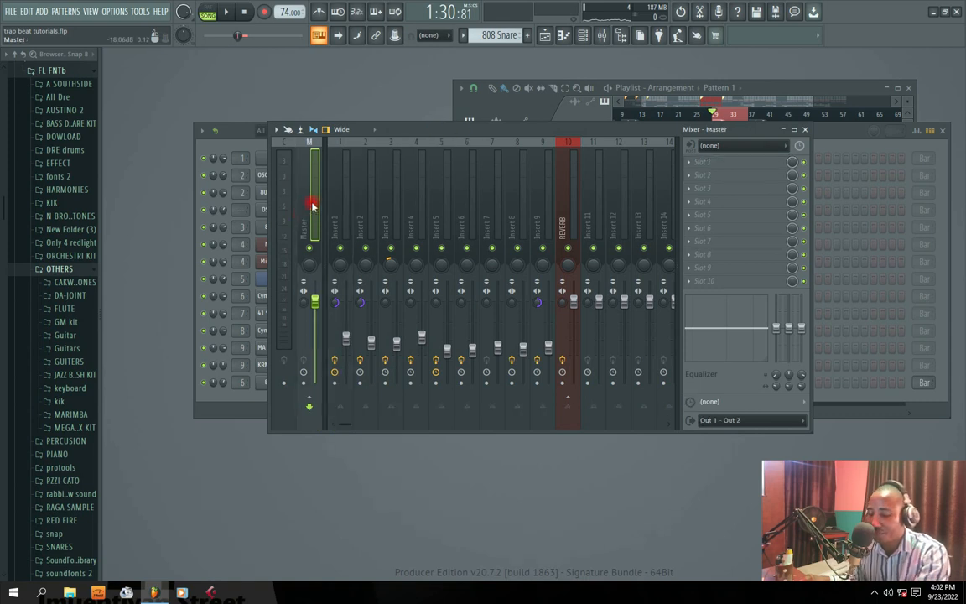
{"action": "key", "text": "space"}
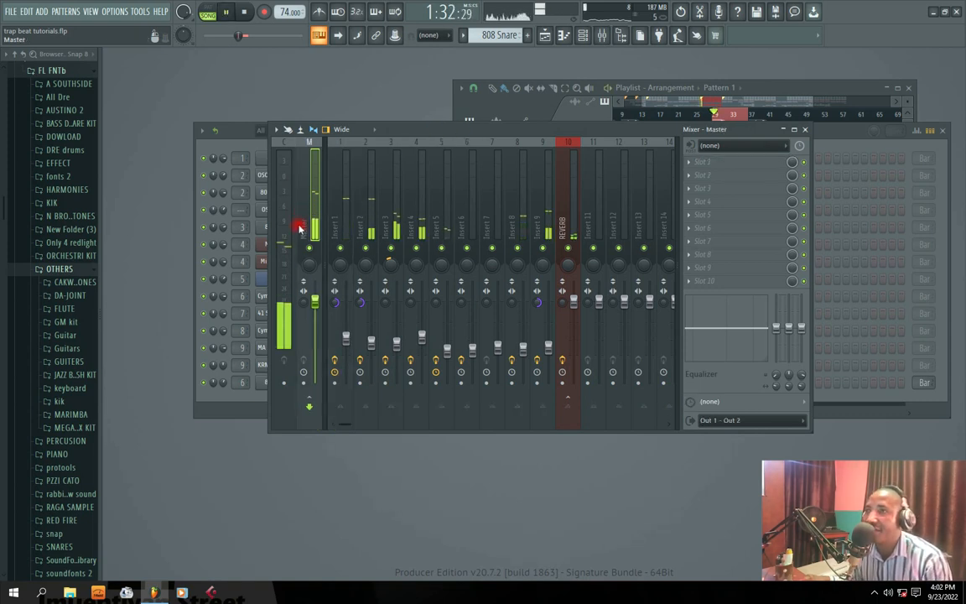
{"action": "key", "text": "space"}
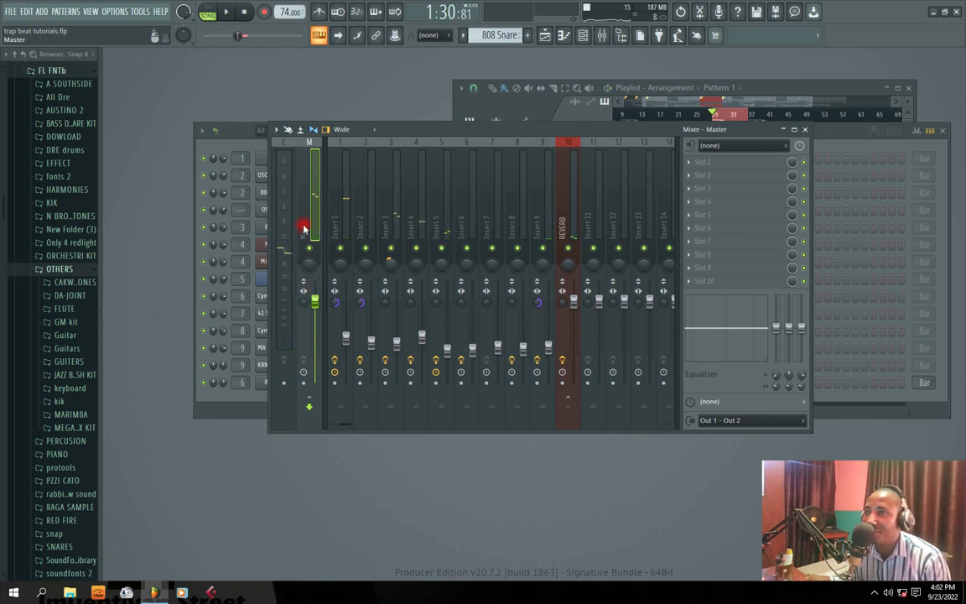
{"action": "left_click_drag", "start_coordinate": [428, 144], "coordinate": [406, 149]}
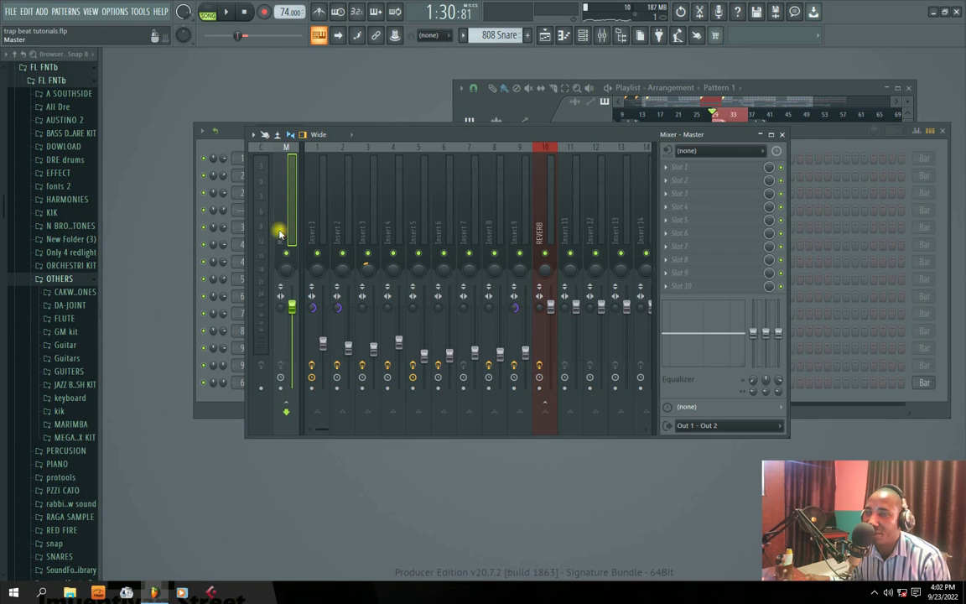
{"action": "key", "text": "space"}
{"action": "key", "text": "space"}
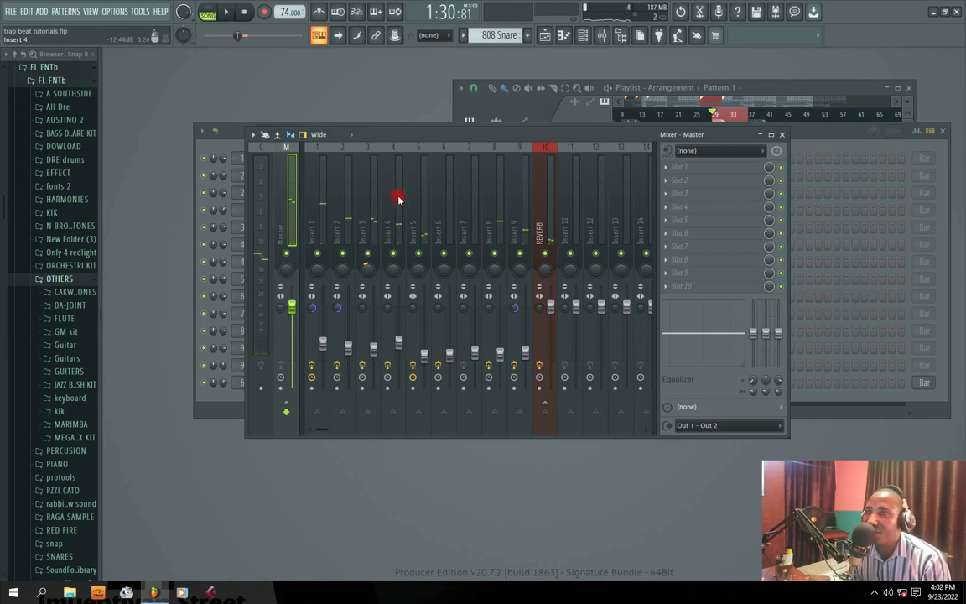
{"action": "key", "text": "space"}
{"action": "key", "text": "space"}
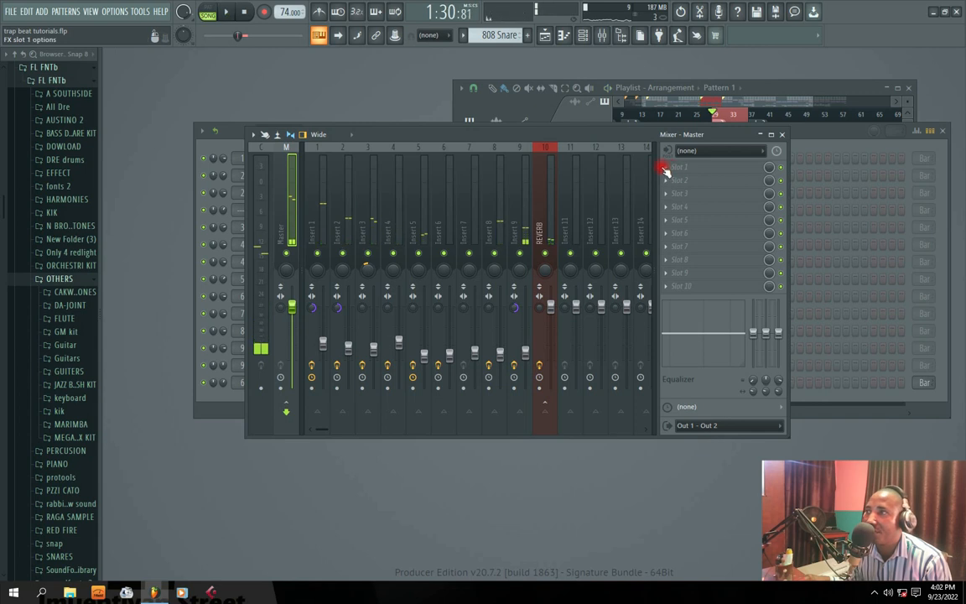
Add Fruity Parametric EQ 2 to the Master's first effect slot and replay the beat through it
{"action": "left_click", "coordinate": [663, 169]}
{"action": "left_click", "coordinate": [514, 379]}
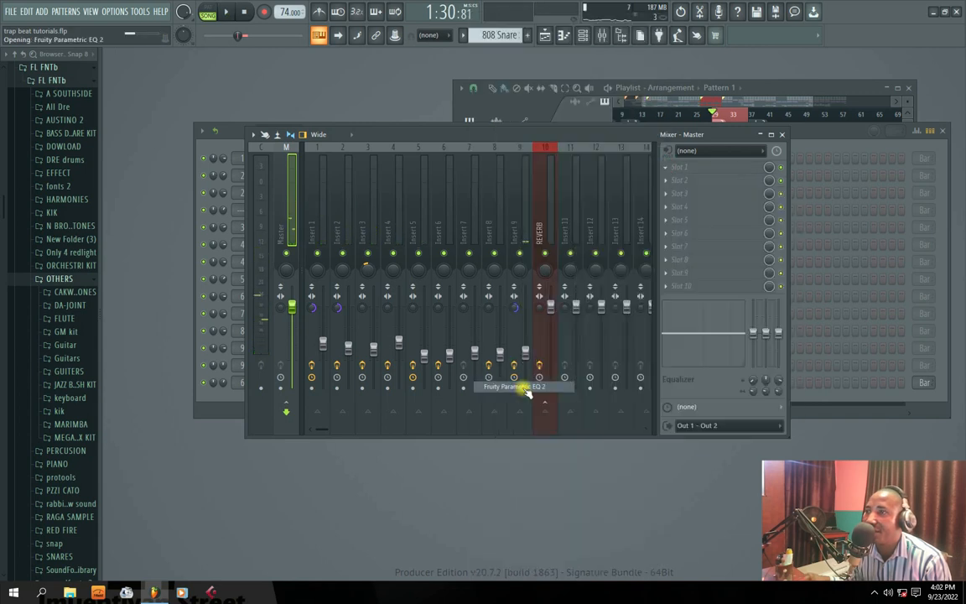
{"action": "key", "text": "space"}
{"action": "left_click_drag", "start_coordinate": [359, 233], "coordinate": [382, 206]}
{"action": "key", "text": "space"}
{"action": "left_click_drag", "start_coordinate": [546, 244], "coordinate": [322, 212]}
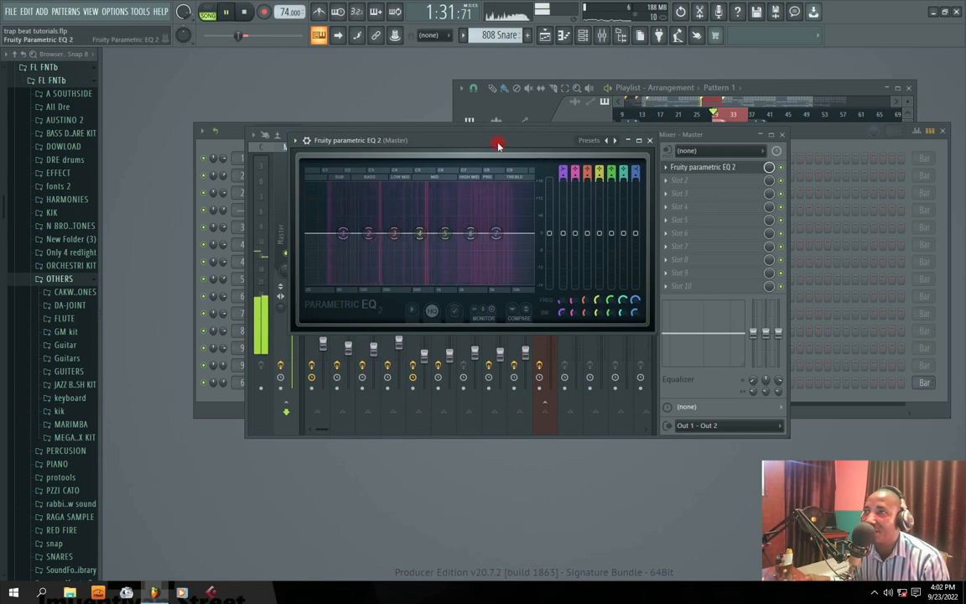
Load the "20Hz + 18kHz cut" preset in the Master's EQ, raise the low cut's frequency and steepness, and close the EQ
{"action": "left_click_drag", "start_coordinate": [449, 141], "coordinate": [497, 128]}
{"action": "left_click", "coordinate": [678, 128]}
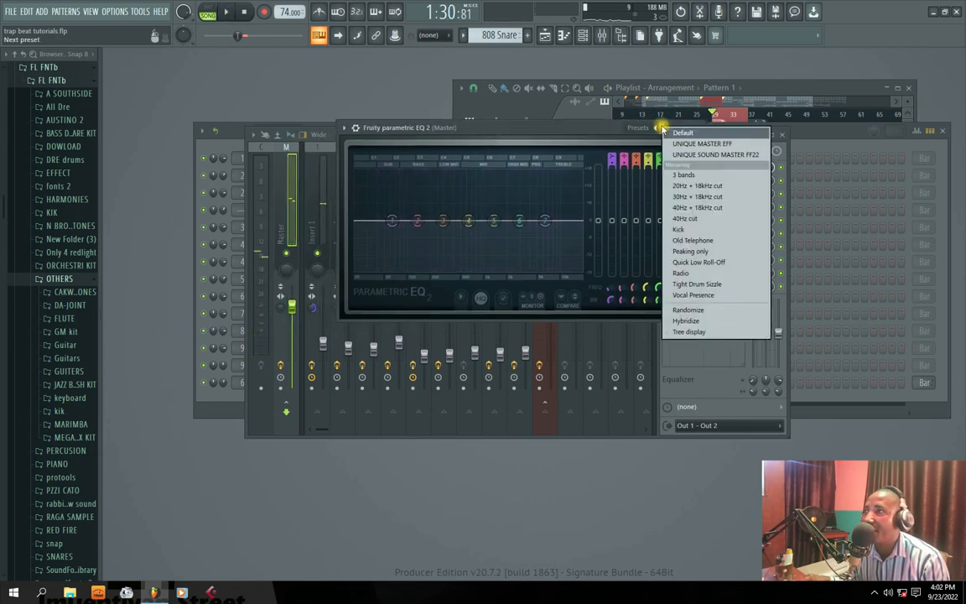
{"action": "left_click", "coordinate": [696, 184]}
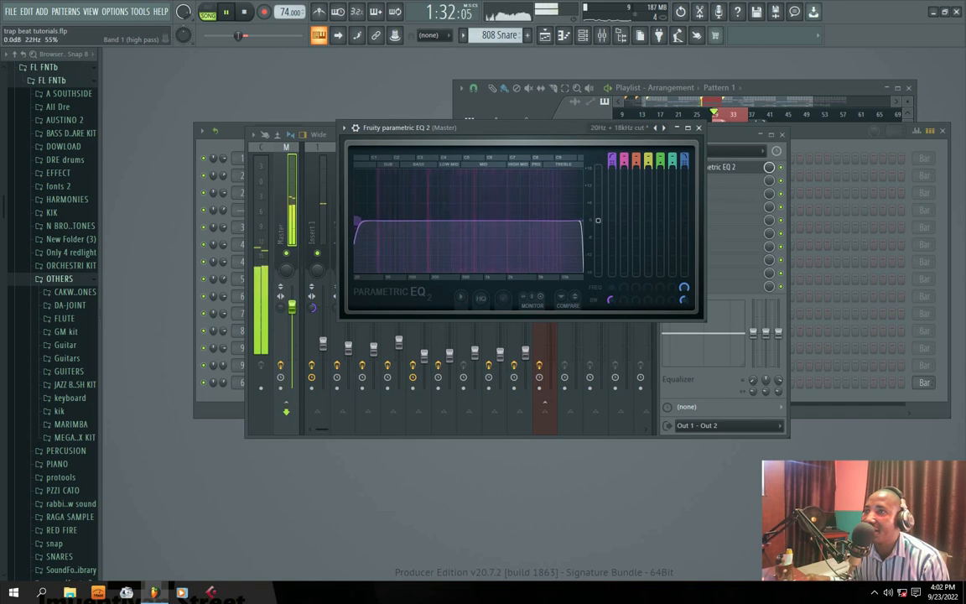
{"action": "left_click_drag", "start_coordinate": [357, 226], "coordinate": [387, 250]}
{"action": "left_click_drag", "start_coordinate": [582, 222], "coordinate": [579, 221]}
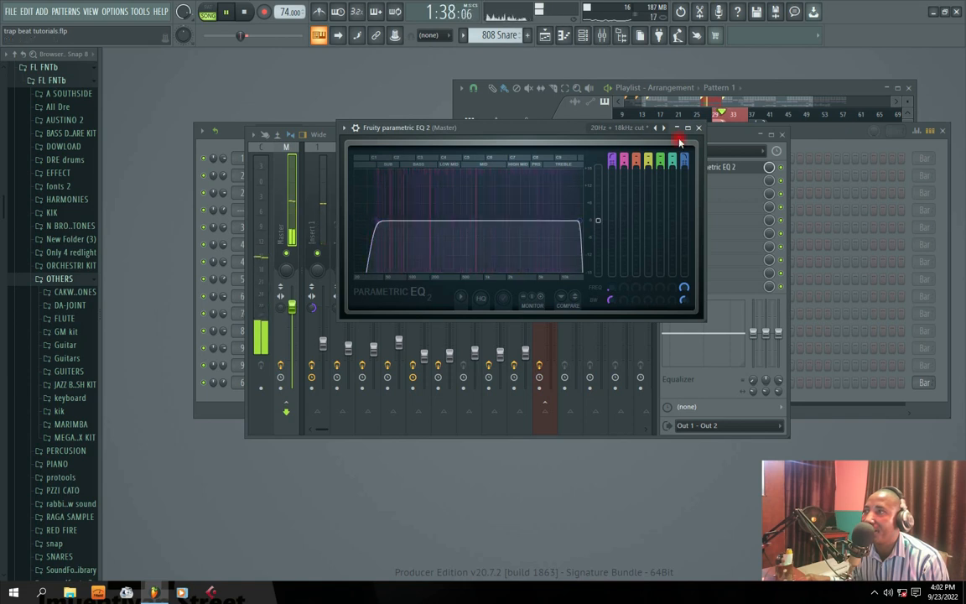
{"action": "left_click", "coordinate": [699, 128]}
Add Fruity Compressor to the Master's second effect slot
{"action": "left_click", "coordinate": [666, 180]}
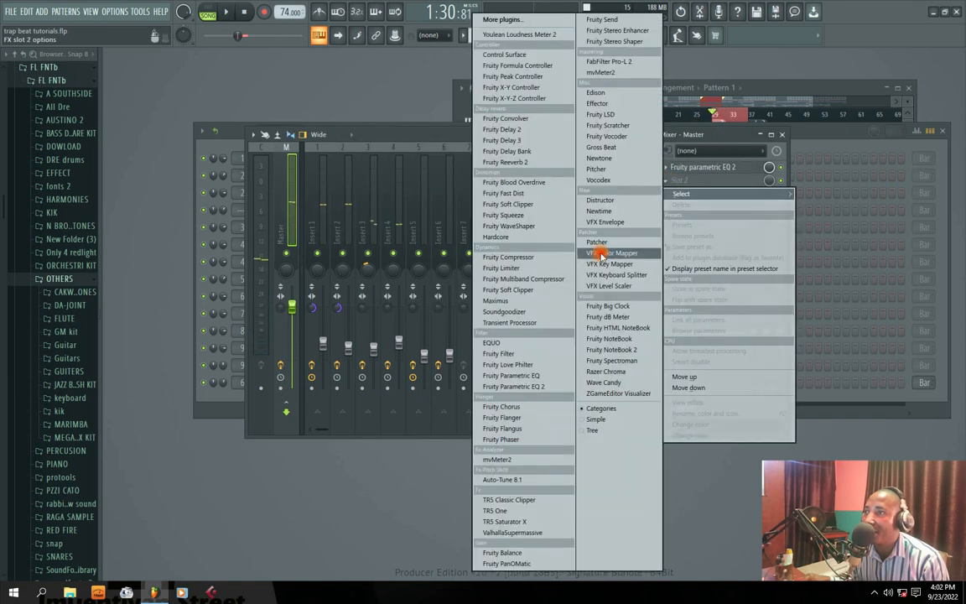
{"action": "left_click", "coordinate": [502, 256]}
{"action": "left_click_drag", "start_coordinate": [480, 190], "coordinate": [438, 236]}
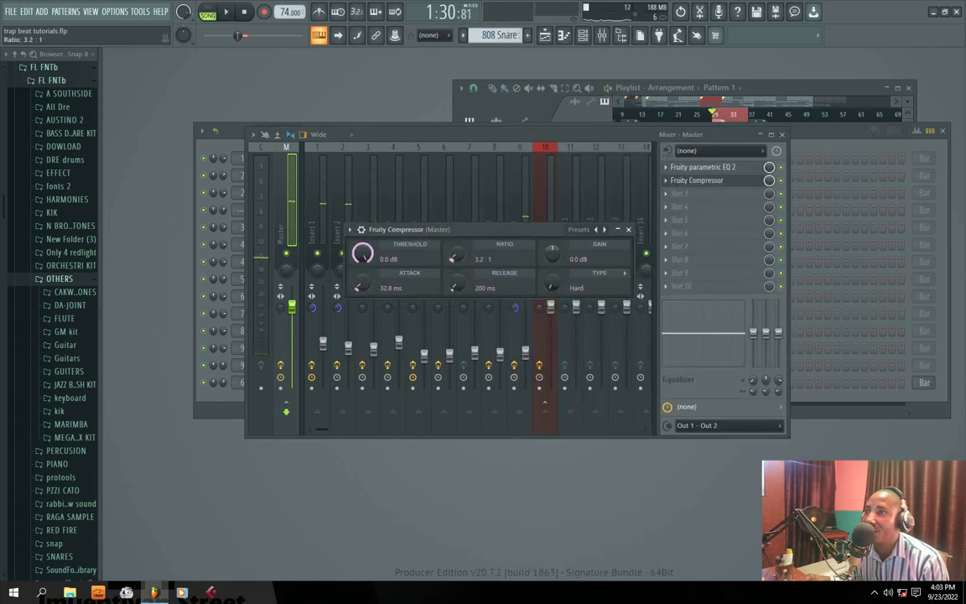
Set the Master compressor to a -30.0 dB threshold, 3.9:1 ratio and 9.6 dB gain while replaying the beat, then close it
{"action": "left_click_drag", "start_coordinate": [381, 260], "coordinate": [382, 293]}
{"action": "left_click_drag", "start_coordinate": [359, 255], "coordinate": [359, 249]}
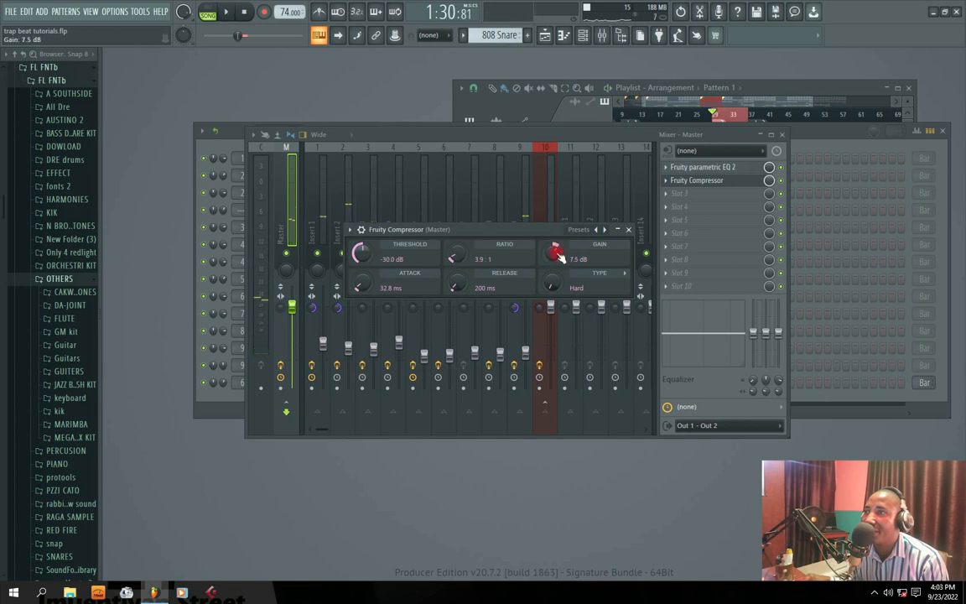
{"action": "key", "text": "space"}
{"action": "key", "text": "space"}
{"action": "scroll", "coordinate": [555, 248], "scroll_direction": "up", "scroll_amount": 2}
{"action": "key", "text": "space"}
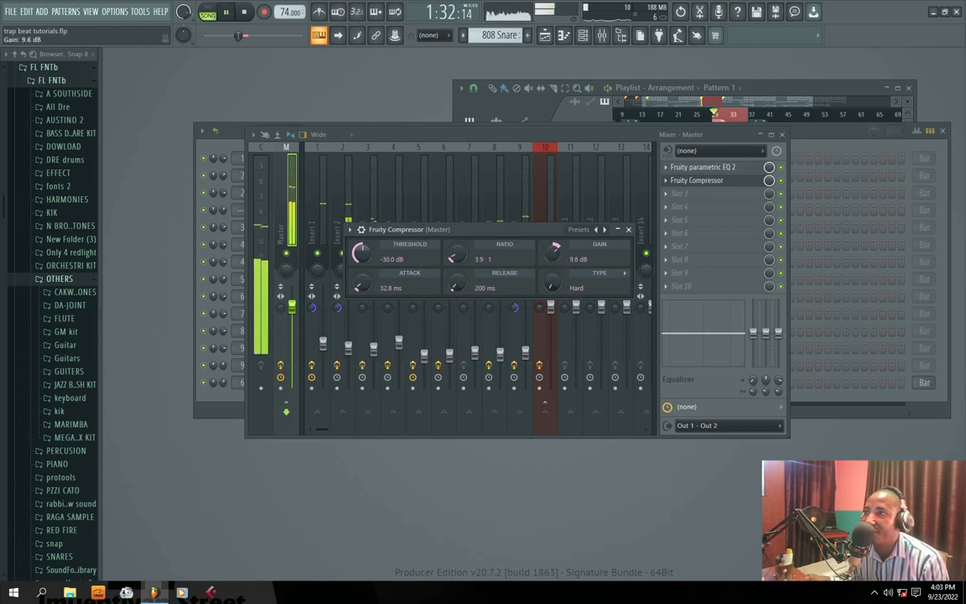
{"action": "left_click", "coordinate": [630, 229]}
Replay the beat and toggle the Master's Fruity Compressor to compare the sound with and without it
{"action": "key", "text": "space"}
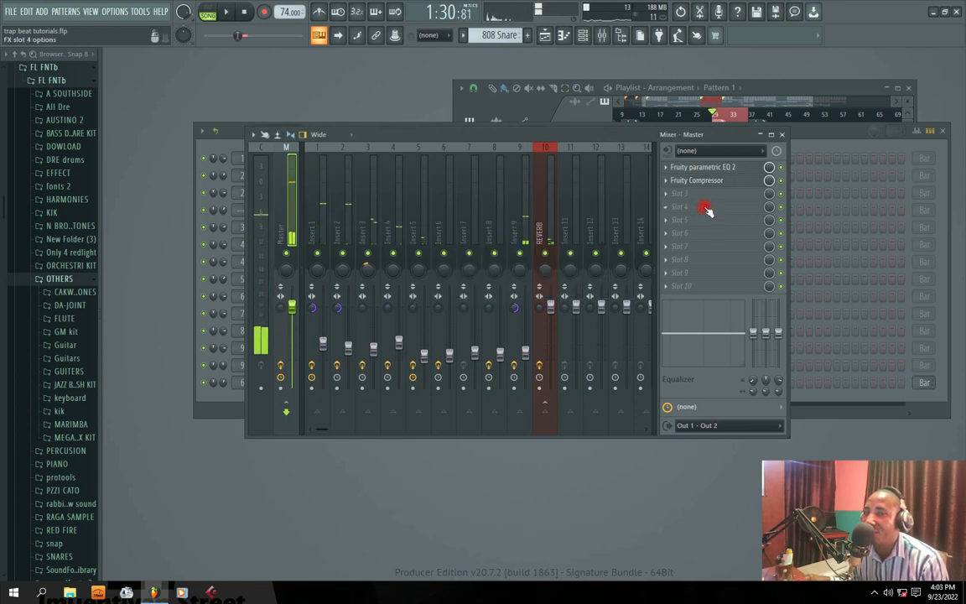
{"action": "left_click_drag", "start_coordinate": [644, 135], "coordinate": [608, 124]}
{"action": "key", "text": "space"}
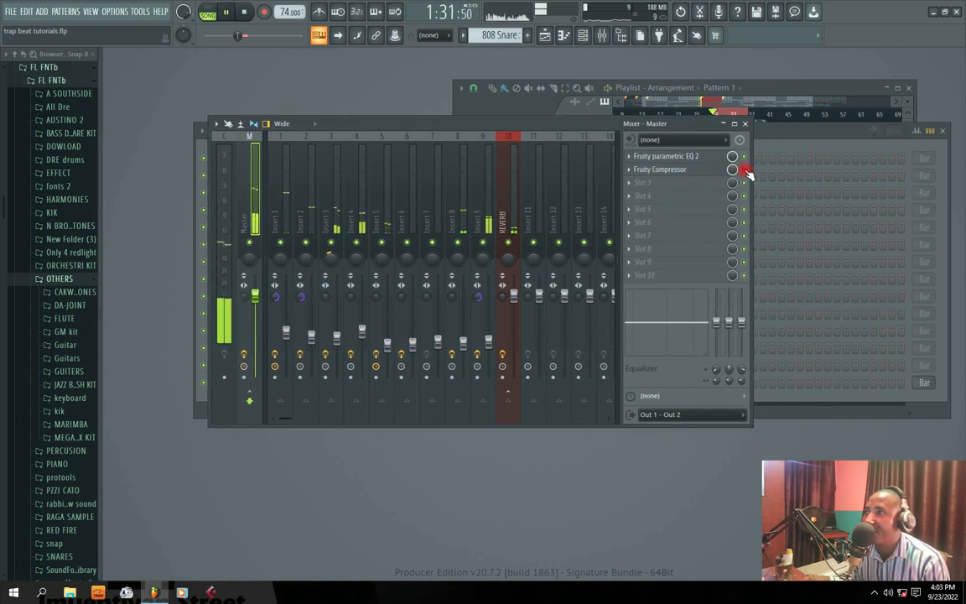
{"action": "key", "text": "space"}
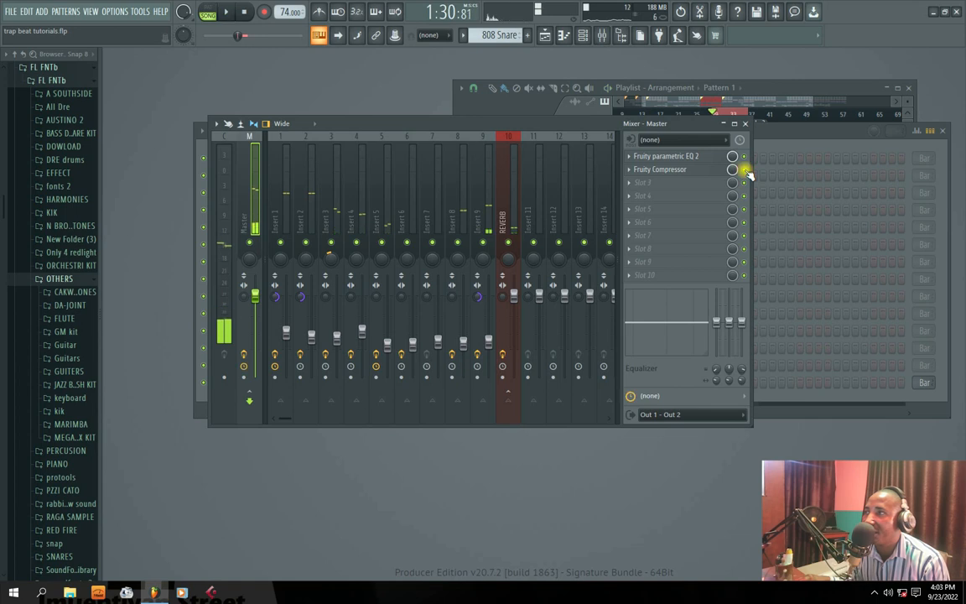
{"action": "left_click", "coordinate": [745, 170]}
{"action": "key", "text": "space"}
{"action": "key", "text": "space"}
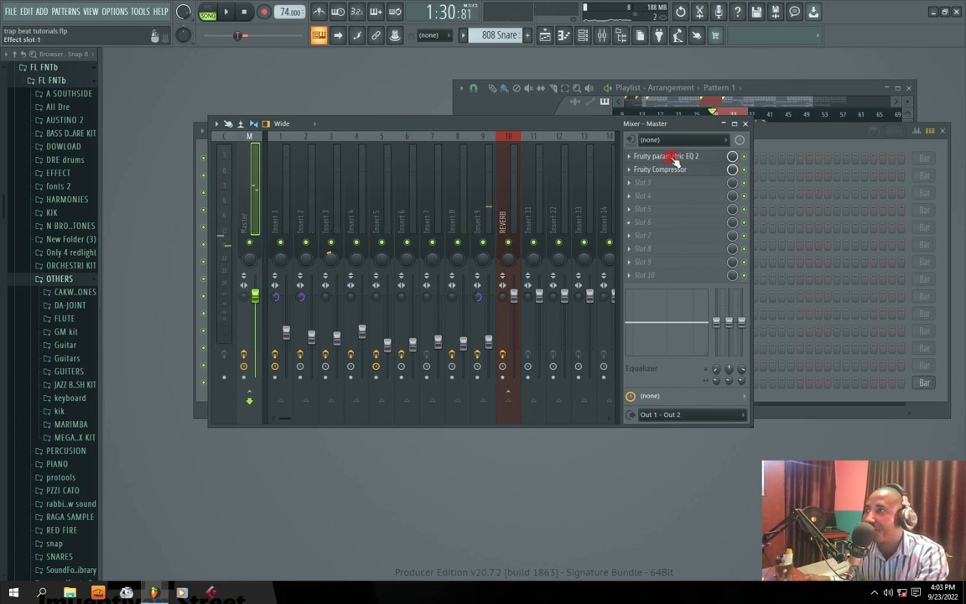
Load Fruity Stereo Shaper into the Master's third effect slot and close its window
{"action": "left_click_drag", "start_coordinate": [562, 123], "coordinate": [595, 124]}
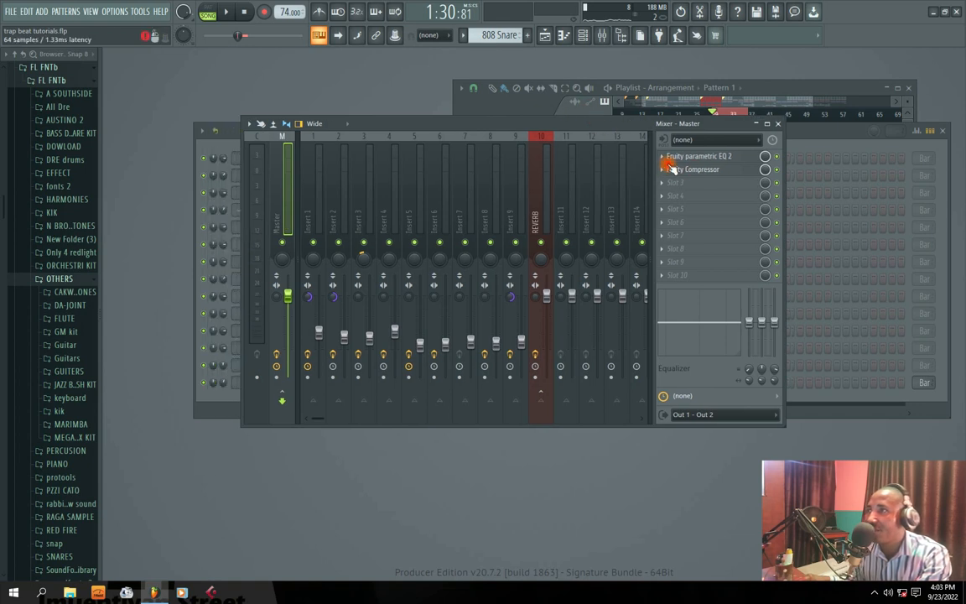
{"action": "left_click", "coordinate": [663, 183]}
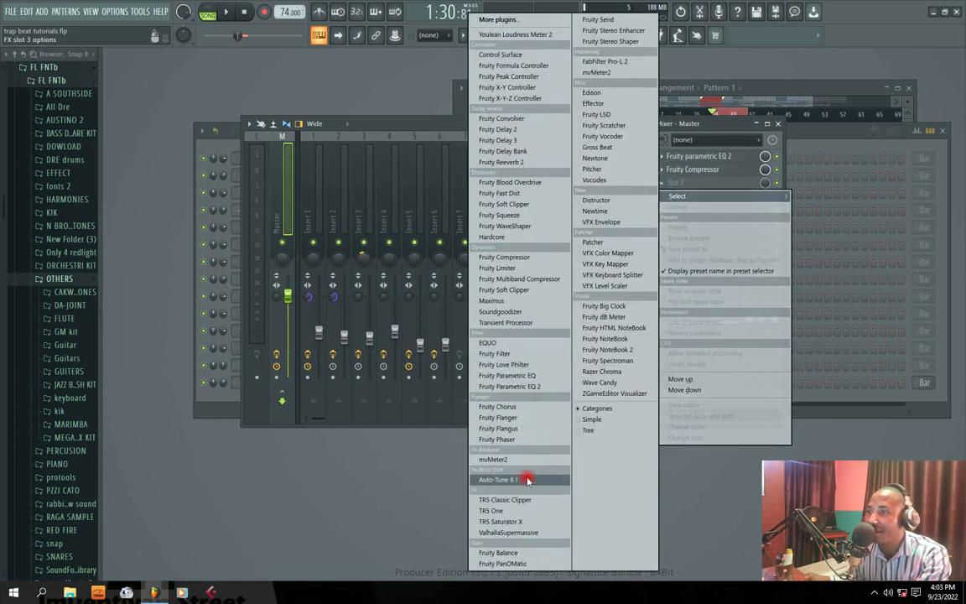
{"action": "left_click", "coordinate": [611, 42]}
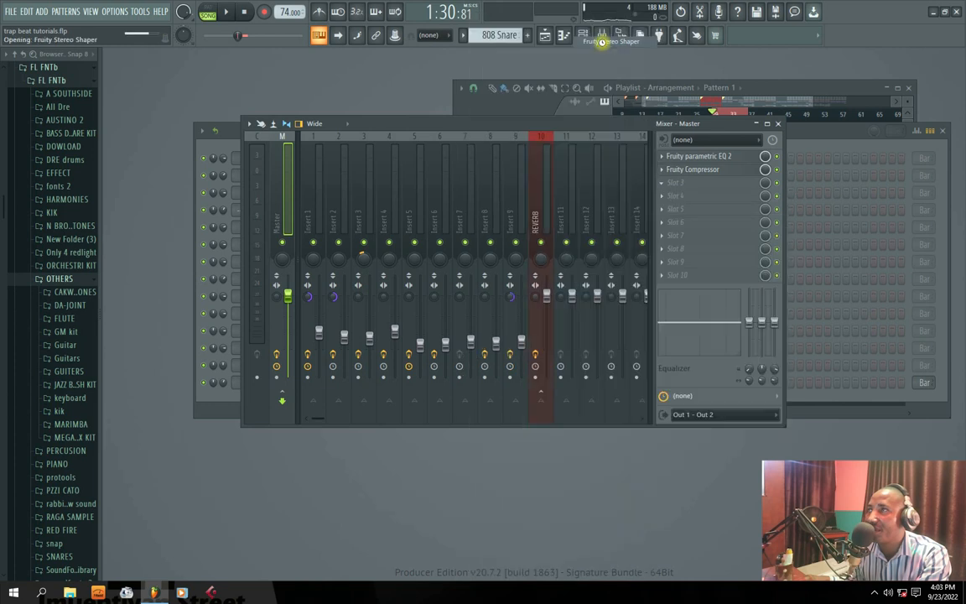
{"action": "left_click", "coordinate": [407, 171]}
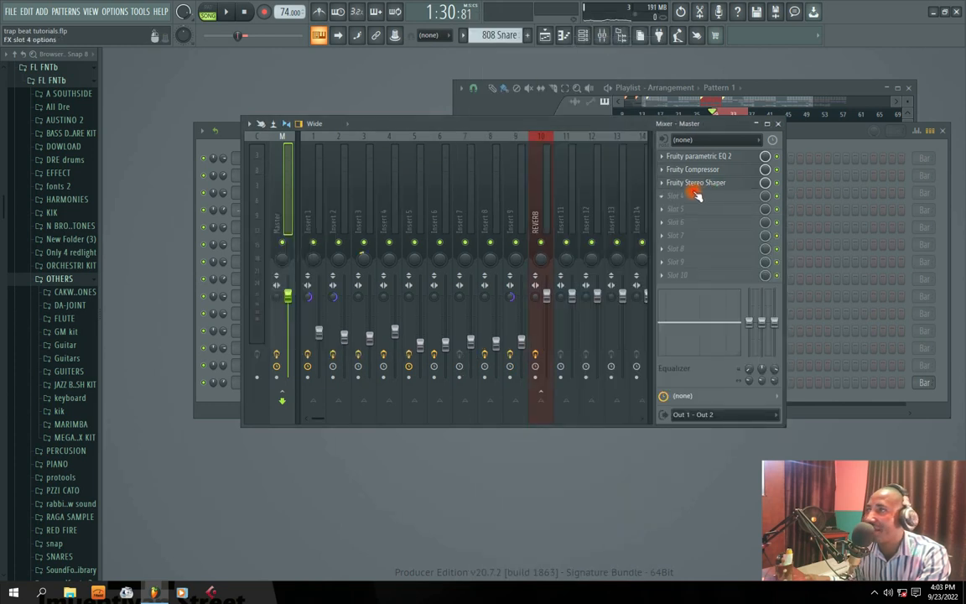
Replace the Stereo Shaper in the Master's third effect slot with Fruity Stereo Enhancer
{"action": "left_click", "coordinate": [661, 185]}
{"action": "mouse_move", "coordinate": [671, 201]}
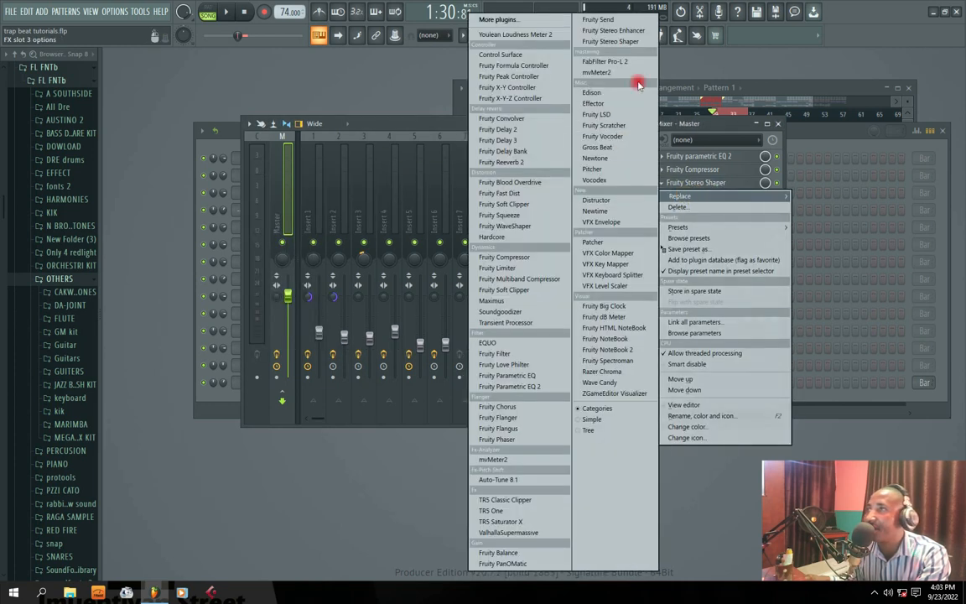
{"action": "left_click", "coordinate": [616, 30]}
{"action": "left_click_drag", "start_coordinate": [374, 168], "coordinate": [429, 266]}
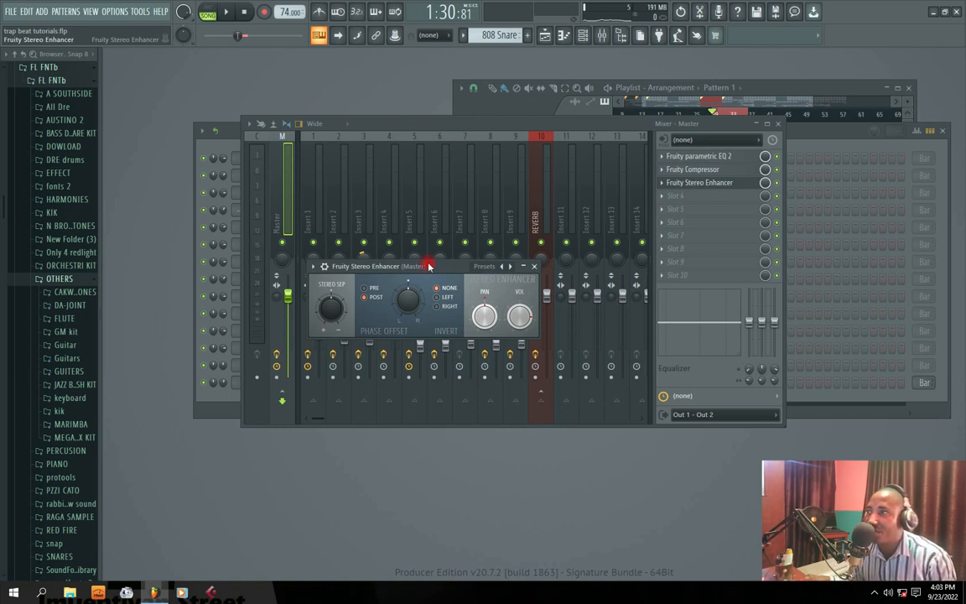
Play the beat and toggle the Master's Fruity Stereo Enhancer to compare its effect
{"action": "key", "text": "space"}
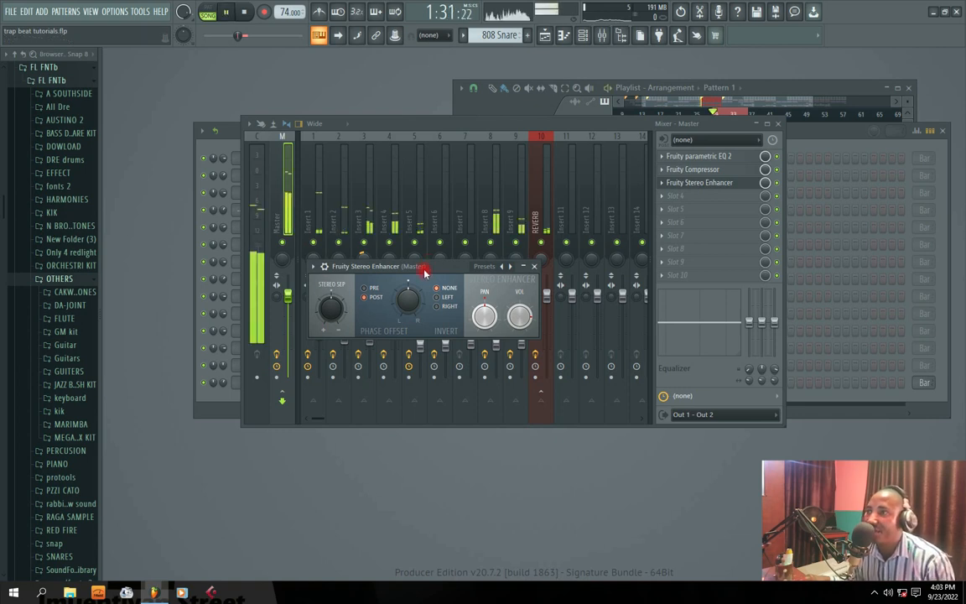
{"action": "left_click", "coordinate": [776, 183]}
{"action": "left_click", "coordinate": [696, 183]}
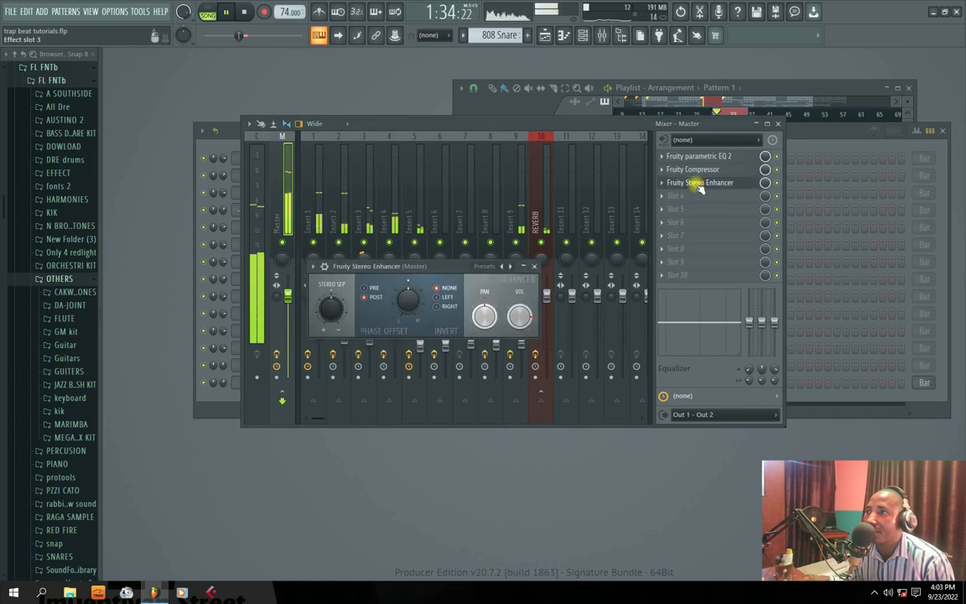
Set the Master's Fruity Stereo Enhancer to 16% separated and toggle the effect while replaying the beat to compare
{"action": "left_click_drag", "start_coordinate": [344, 308], "coordinate": [332, 327]}
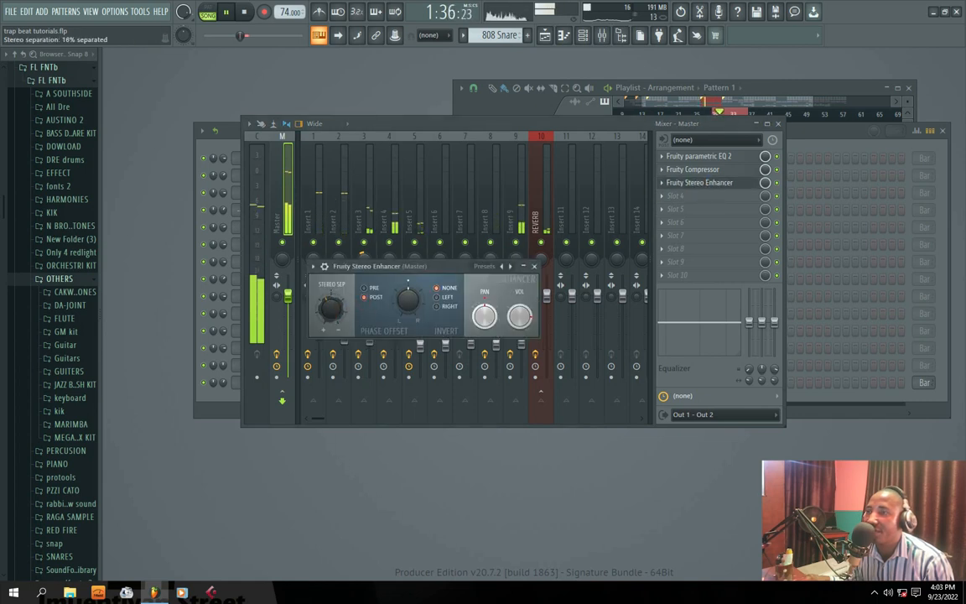
{"action": "left_click", "coordinate": [778, 183]}
{"action": "left_click", "coordinate": [778, 183]}
{"action": "key", "text": "space"}
{"action": "key", "text": "space"}
{"action": "left_click", "coordinate": [777, 183]}
{"action": "key", "text": "space"}
{"action": "key", "text": "space"}
{"action": "left_click", "coordinate": [778, 183]}
{"action": "key", "text": "space"}
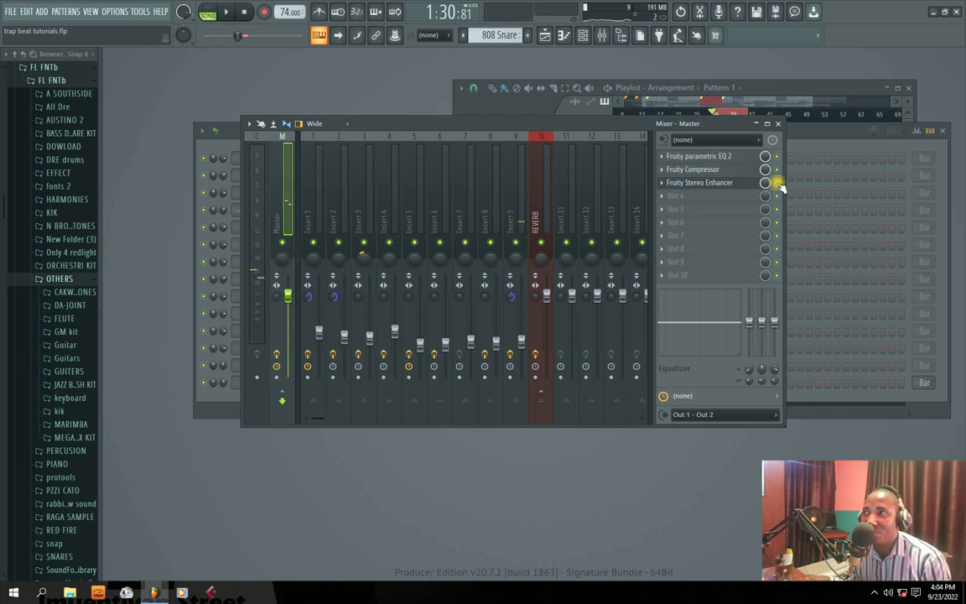
{"action": "key", "text": "space"}
{"action": "key", "text": "space"}
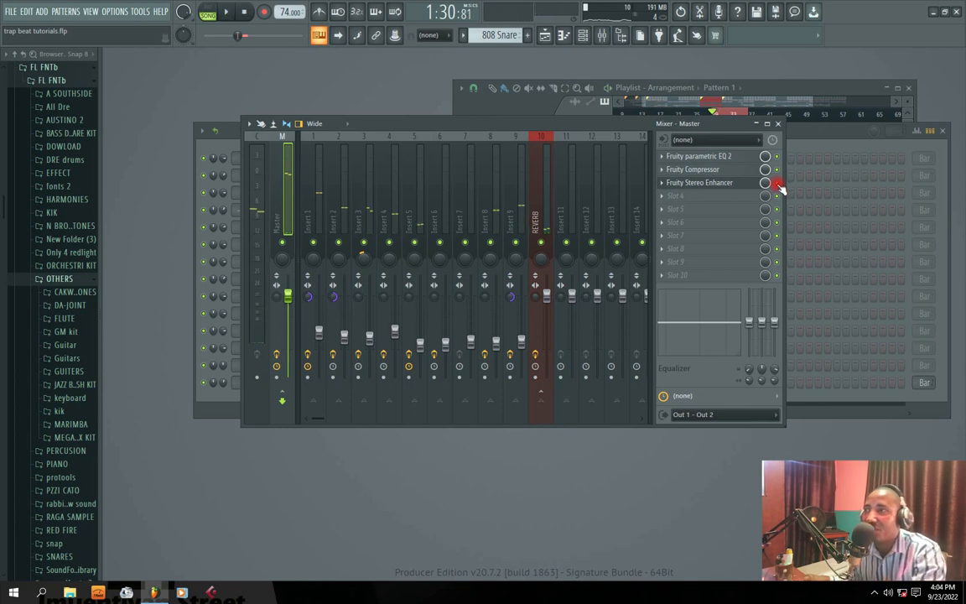
Reopen the Master's Fruity Stereo Enhancer, audition the beat briefly, and close the plugin window
{"action": "left_click", "coordinate": [704, 186]}
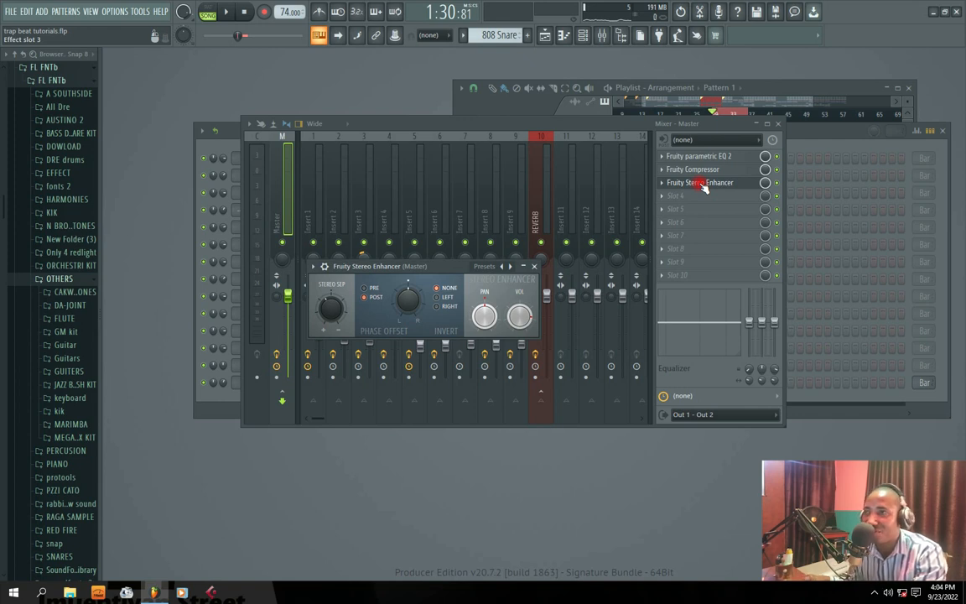
{"action": "left_click_drag", "start_coordinate": [405, 275], "coordinate": [421, 270]}
{"action": "key", "text": "space"}
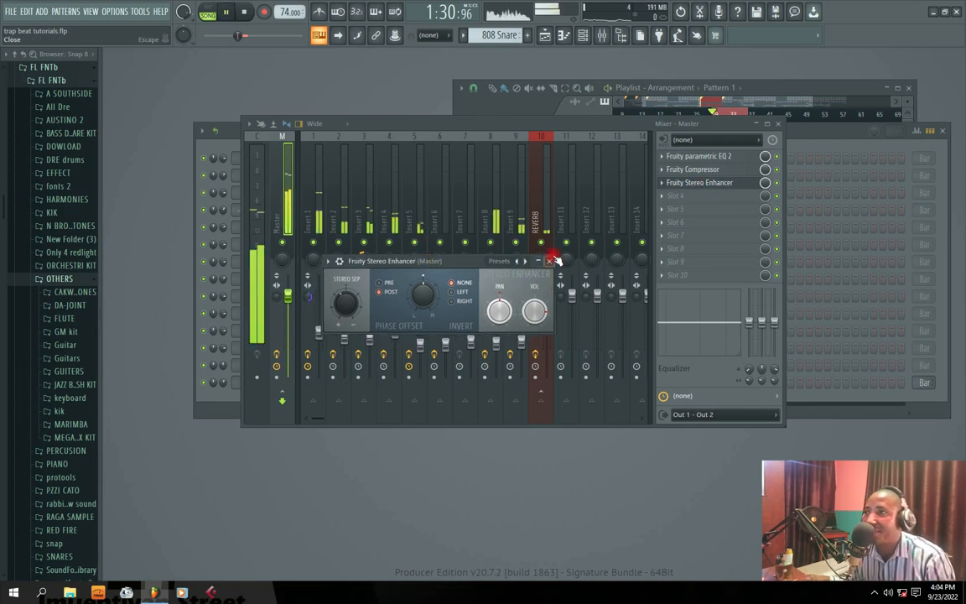
{"action": "left_click", "coordinate": [547, 262]}
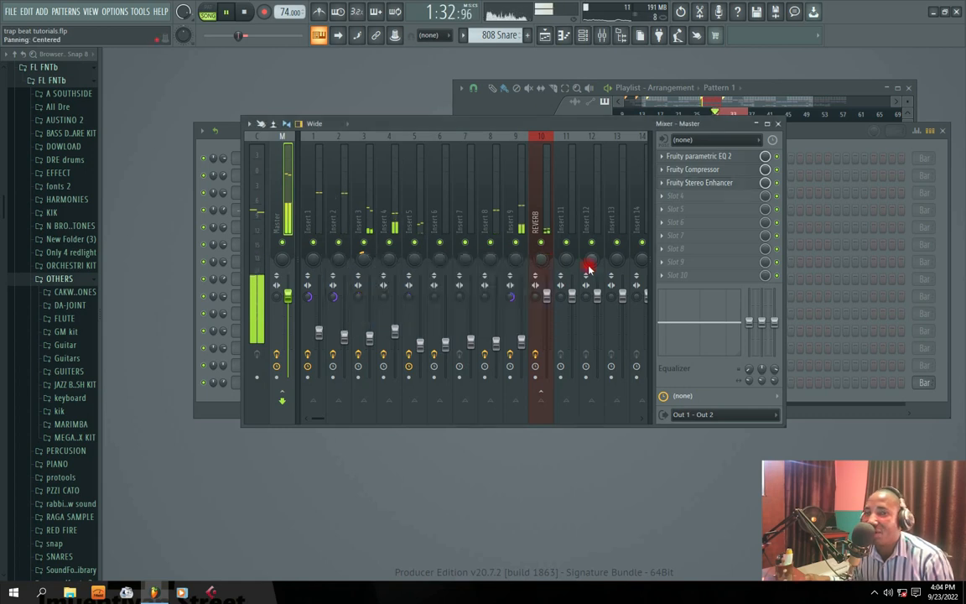
{"action": "key", "text": "space"}
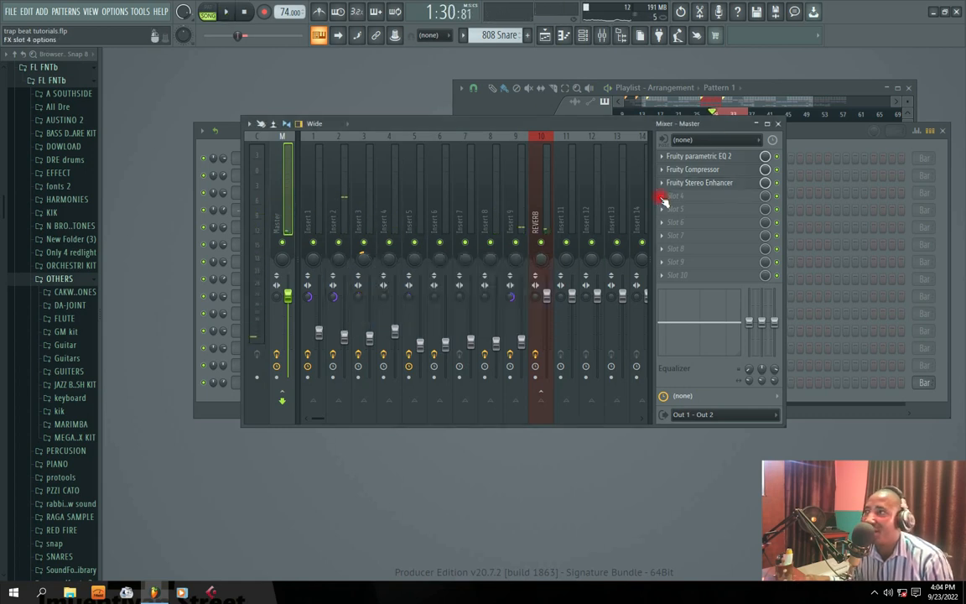
Load Fruity Limiter into the Master's fourth effect slot and check its compressor controls during playback before returning to limiter mode
{"action": "left_click", "coordinate": [662, 200]}
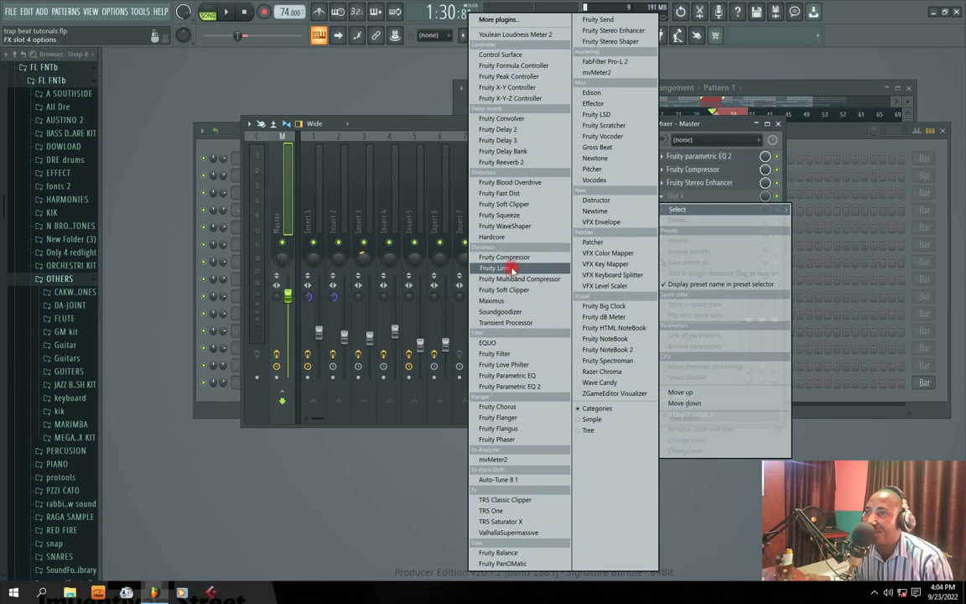
{"action": "left_click", "coordinate": [512, 269]}
{"action": "left_click_drag", "start_coordinate": [426, 184], "coordinate": [450, 190]}
{"action": "key", "text": "space"}
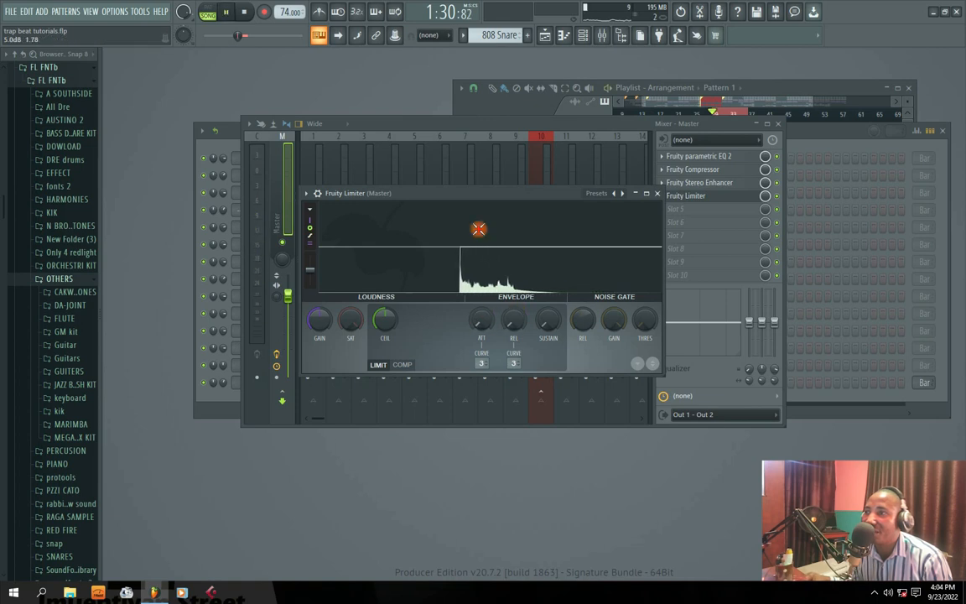
{"action": "left_click_drag", "start_coordinate": [478, 229], "coordinate": [491, 199]}
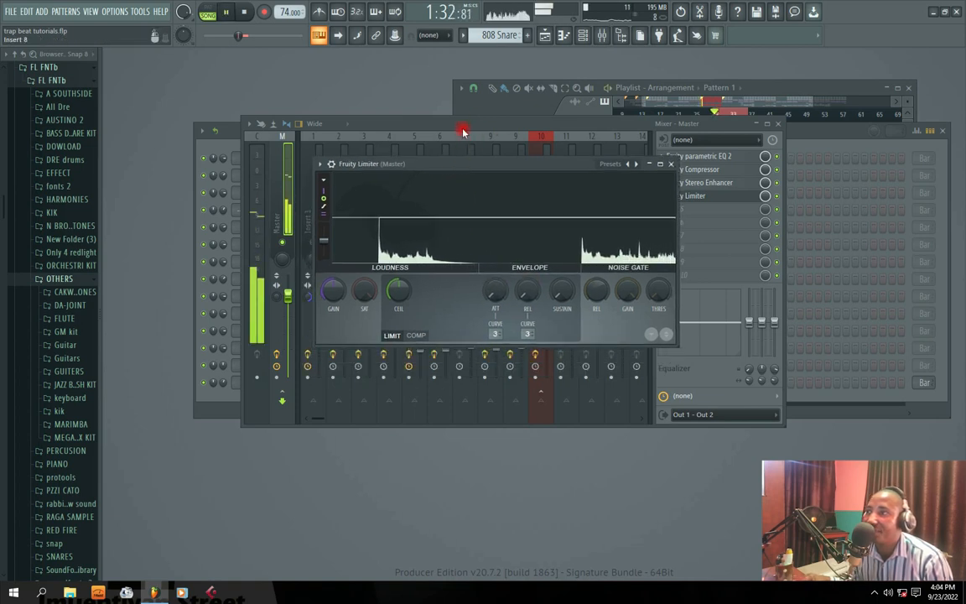
{"action": "left_click", "coordinate": [416, 335]}
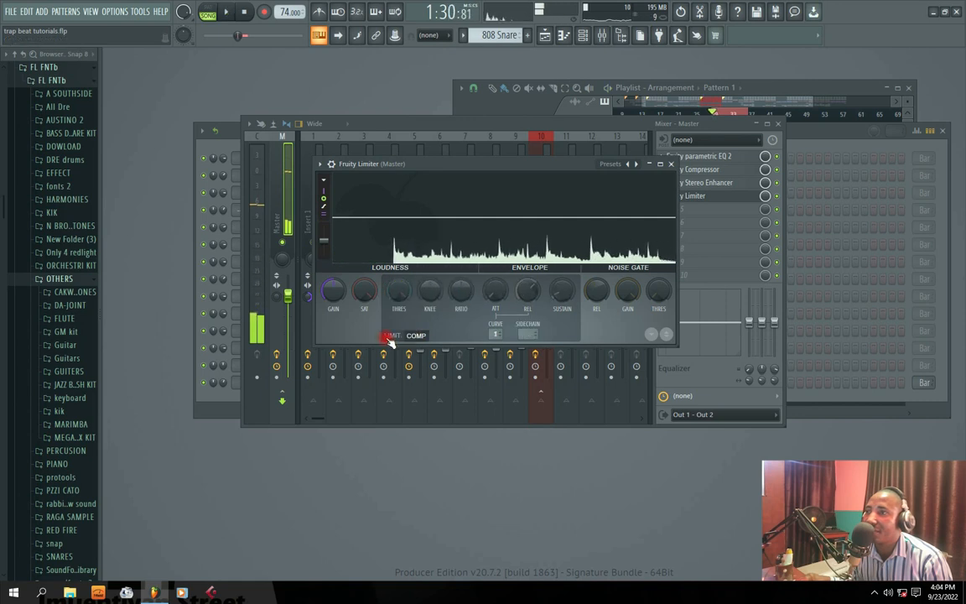
{"action": "left_click", "coordinate": [391, 336]}
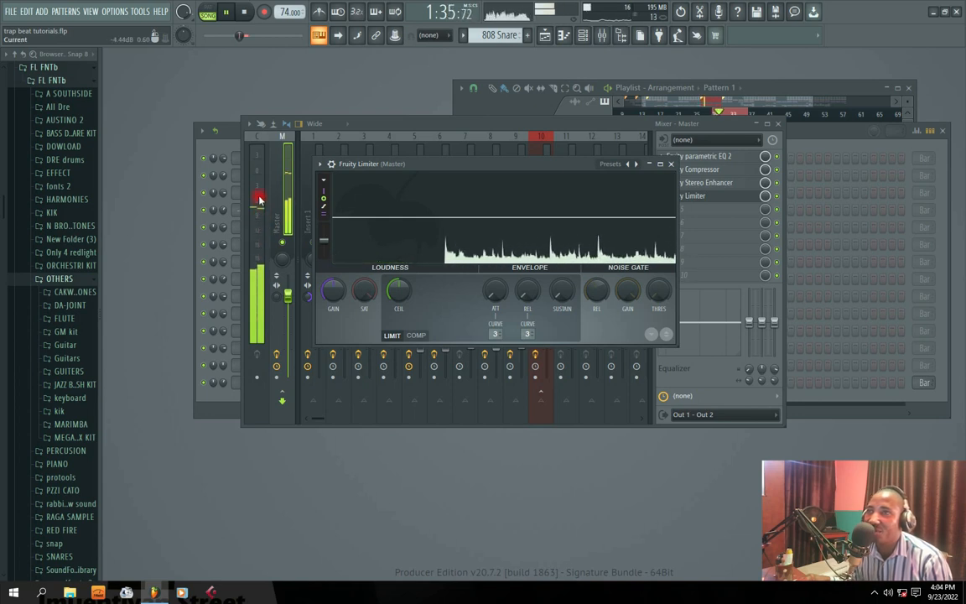
Raise the Fruity Limiter's loudness gain to about 14.8 dB while the beat plays
{"action": "left_click_drag", "start_coordinate": [333, 294], "coordinate": [332, 253]}
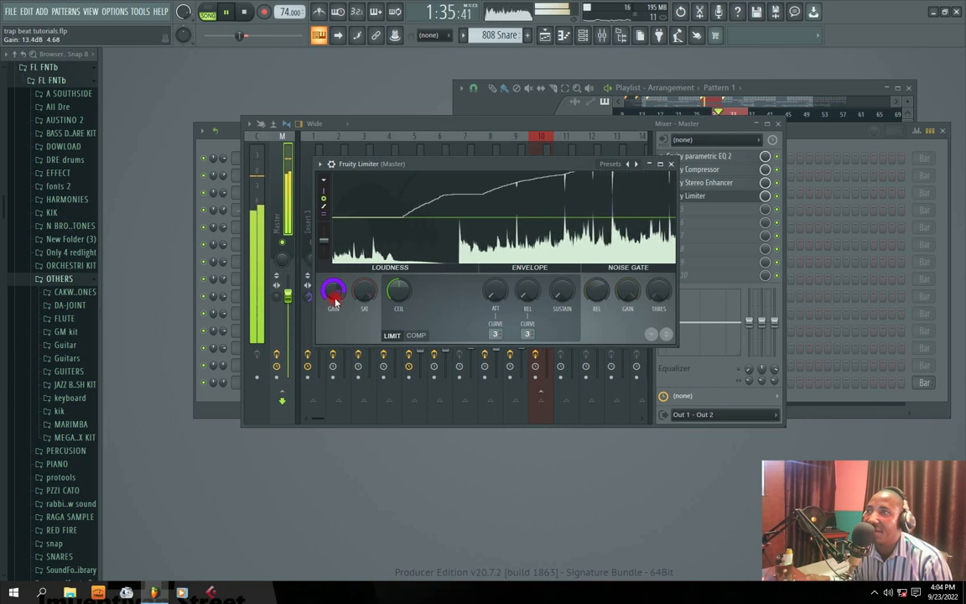
{"action": "left_click_drag", "start_coordinate": [331, 301], "coordinate": [332, 296]}
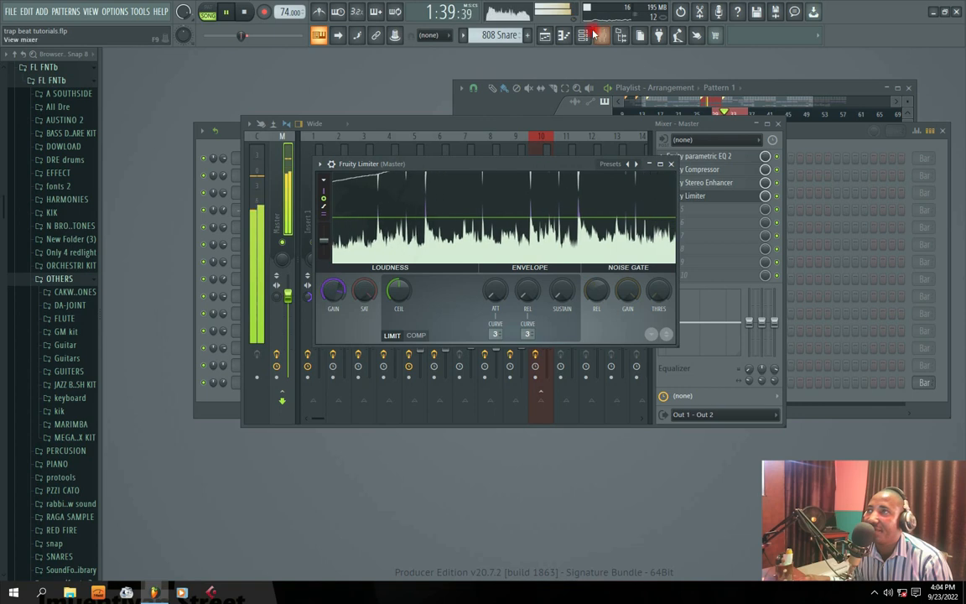
{"action": "key", "text": "space"}
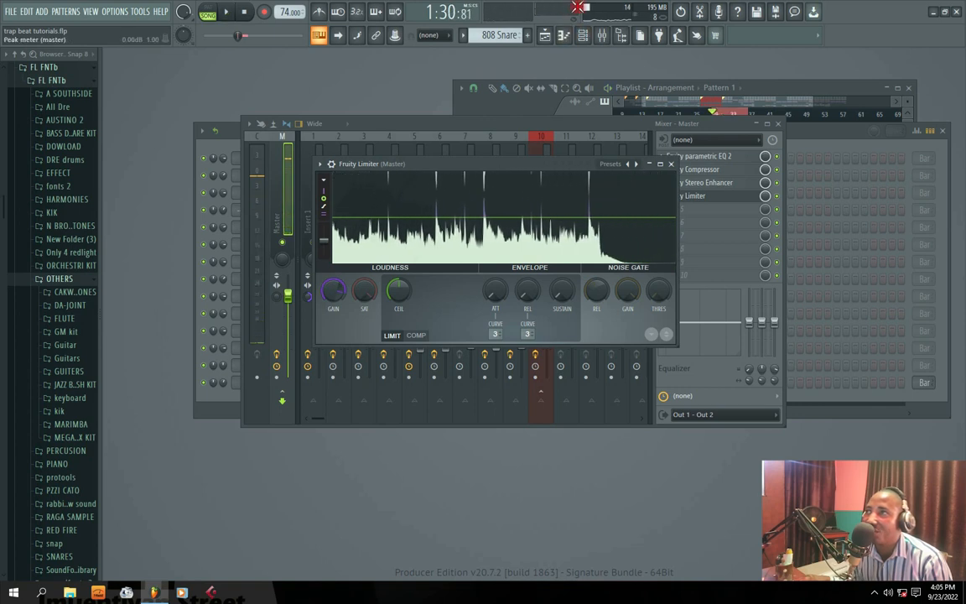
{"action": "key", "text": "space"}
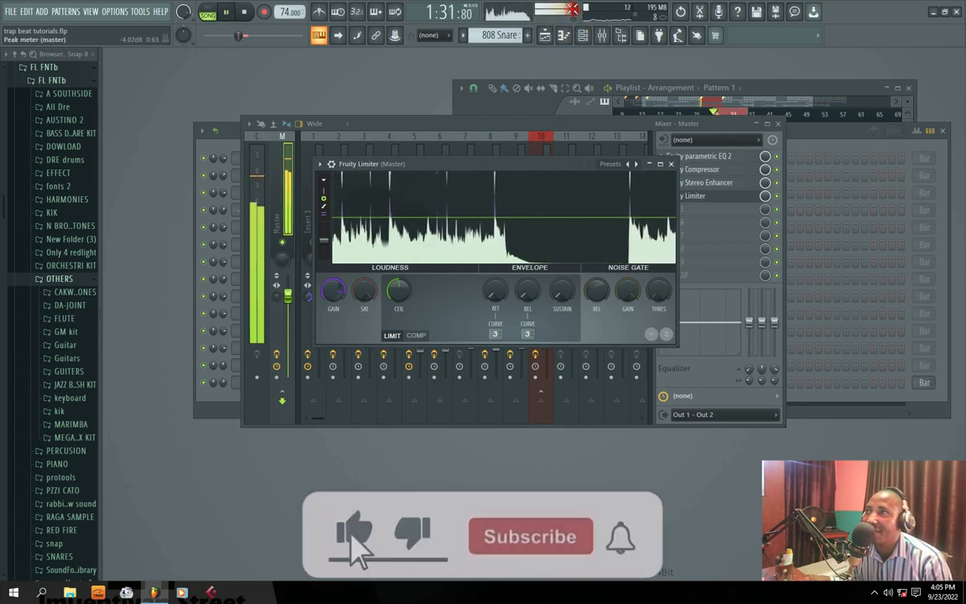
{"action": "left_click_drag", "start_coordinate": [475, 165], "coordinate": [473, 160]}
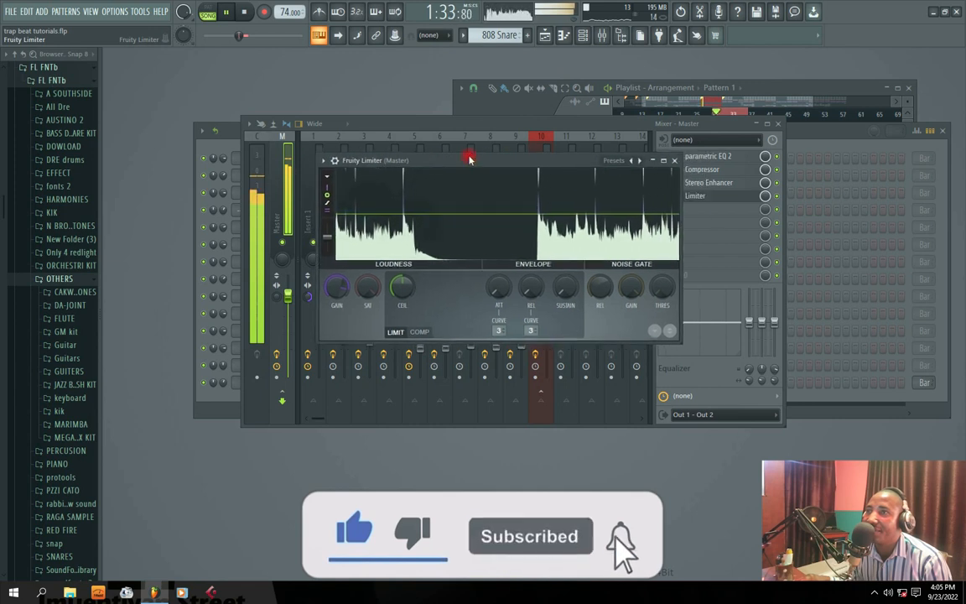
{"action": "left_click_drag", "start_coordinate": [340, 291], "coordinate": [340, 287]}
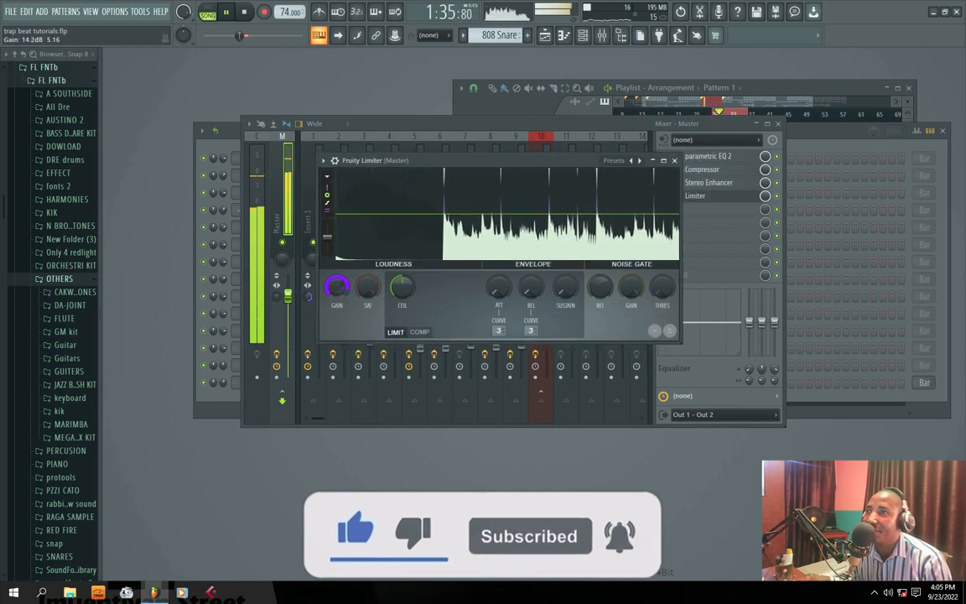
{"action": "left_click_drag", "start_coordinate": [461, 159], "coordinate": [460, 165]}
{"action": "left_click_drag", "start_coordinate": [334, 289], "coordinate": [333, 283]}
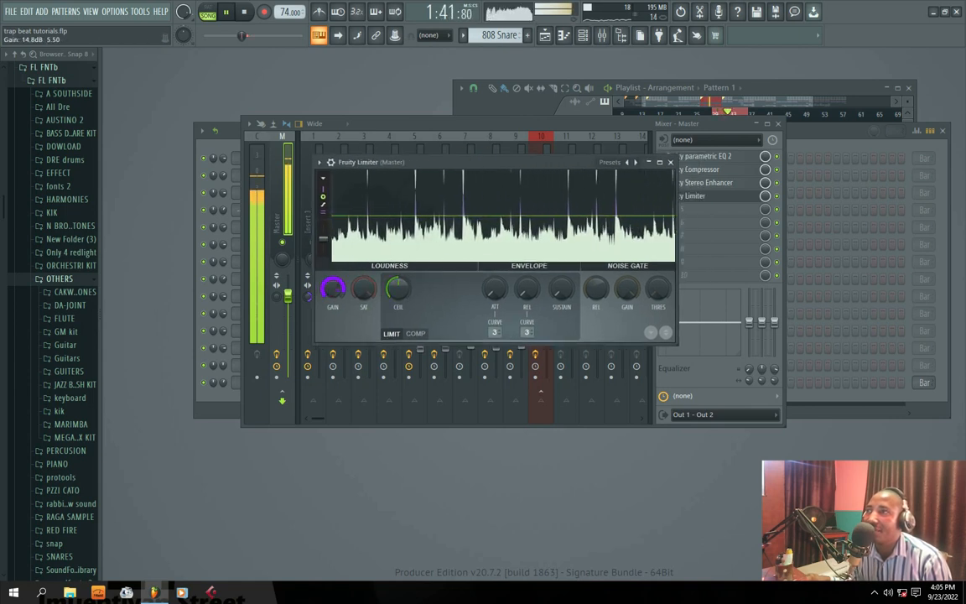
{"action": "left_click_drag", "start_coordinate": [458, 160], "coordinate": [447, 166]}
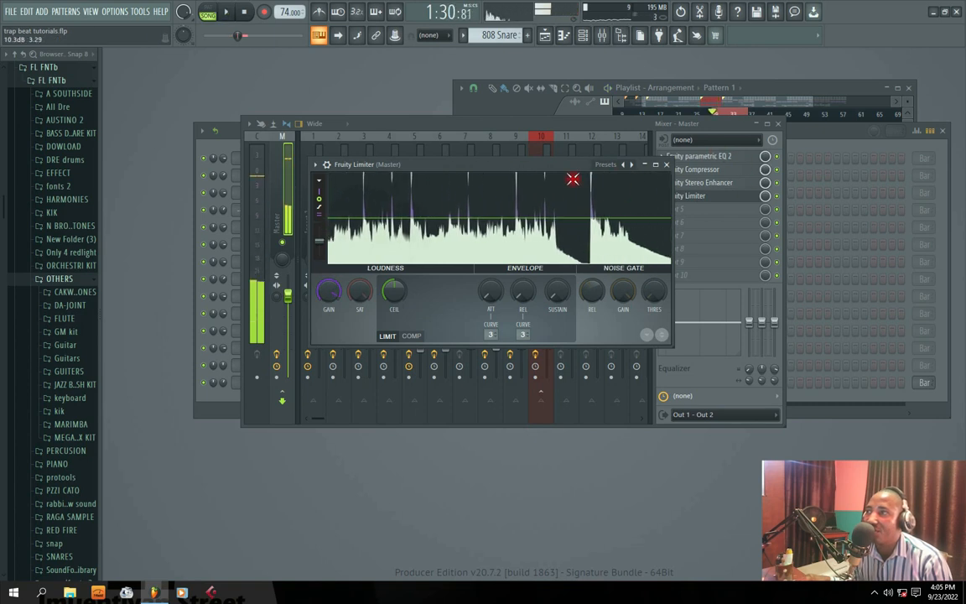
Toggle the Master's Fruity Limiter and replay the beat in the Mixer to judge the limited sound
{"action": "left_click", "coordinate": [777, 196]}
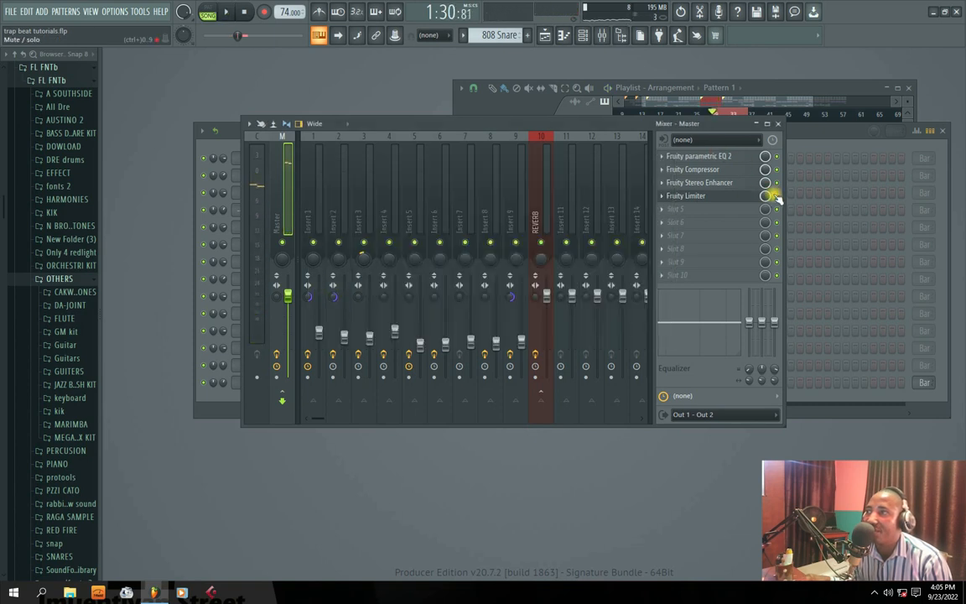
{"action": "key", "text": "space"}
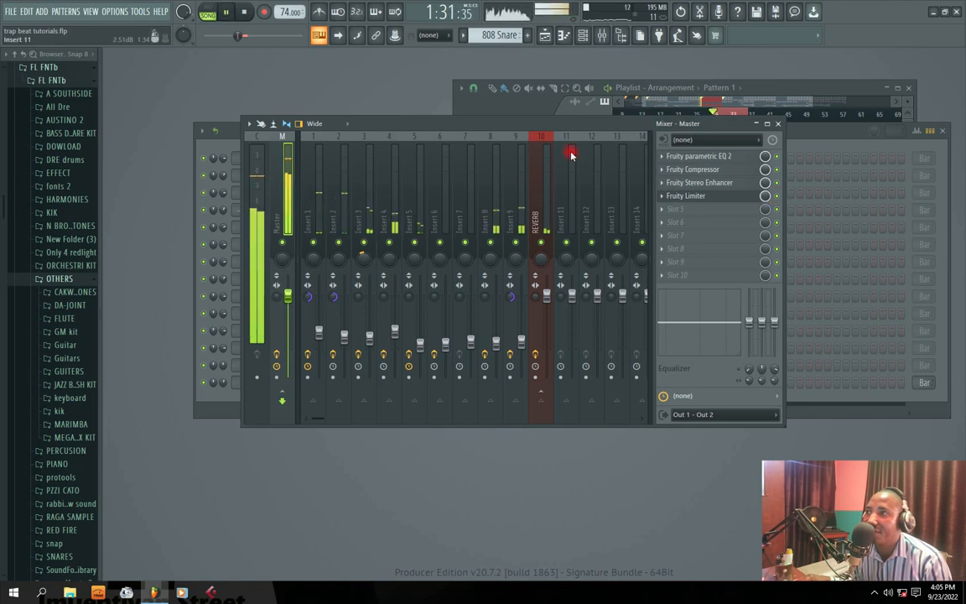
{"action": "mouse_move", "coordinate": [460, 129]}
{"action": "left_mouse_down"}
{"action": "mouse_move", "coordinate": [485, 124]}
{"action": "mouse_move", "coordinate": [459, 129]}
{"action": "left_mouse_up"}
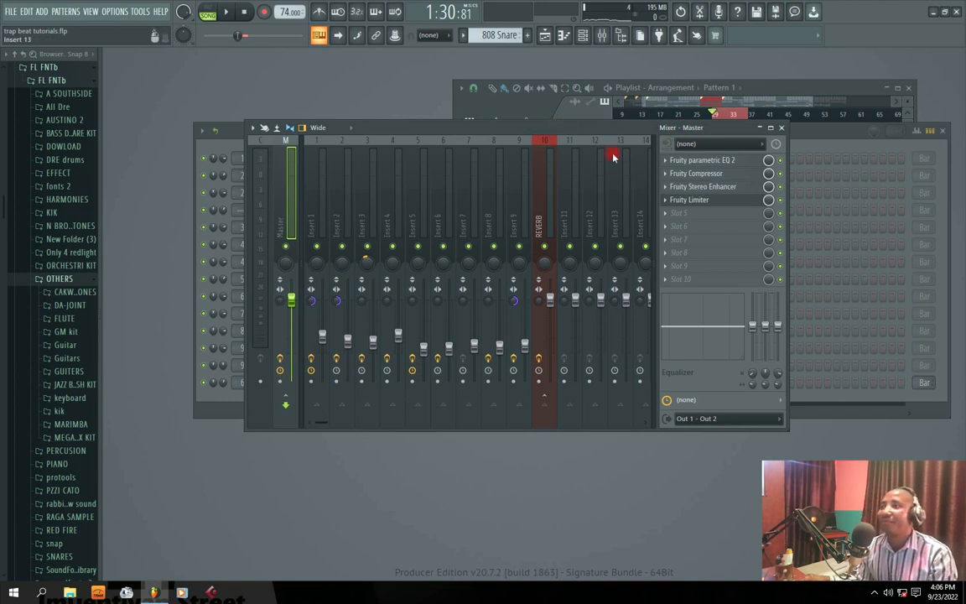
{"action": "key", "text": "space"}
{"action": "left_click_drag", "start_coordinate": [528, 131], "coordinate": [496, 143]}
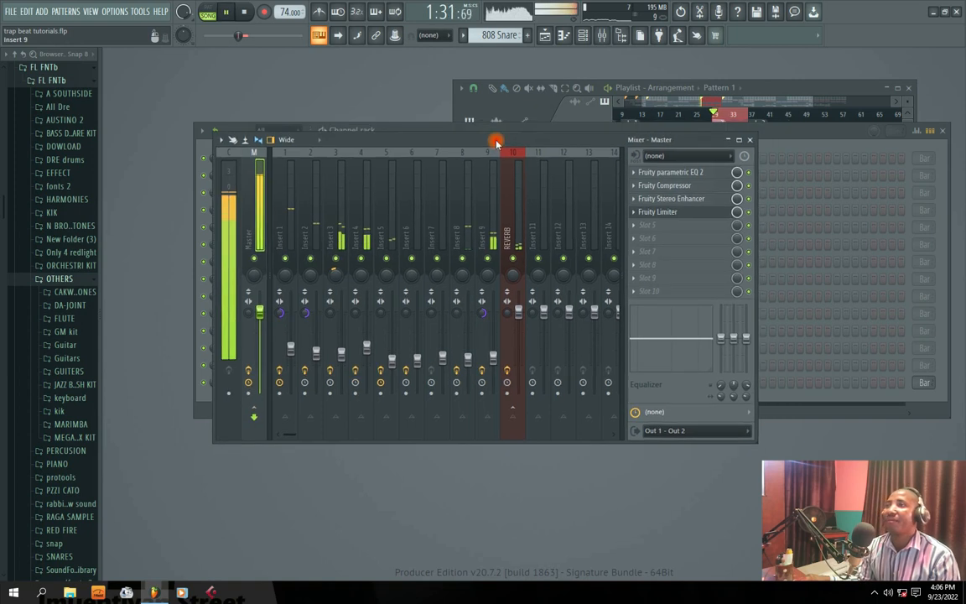
Maximize the Playlist and clear the time selection that starts at bar 29
{"action": "double_click", "coordinate": [802, 88]}
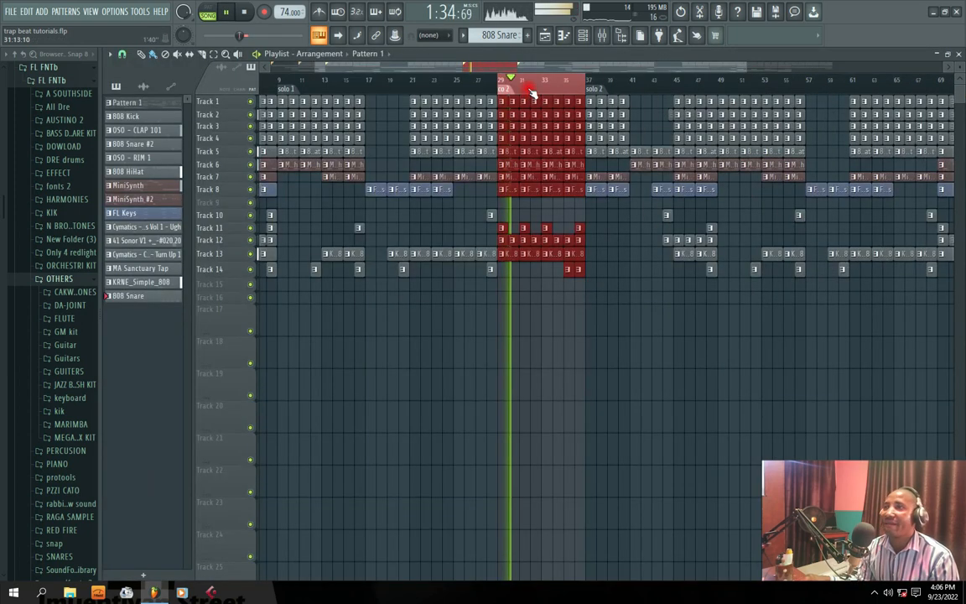
{"action": "key", "text": "space"}
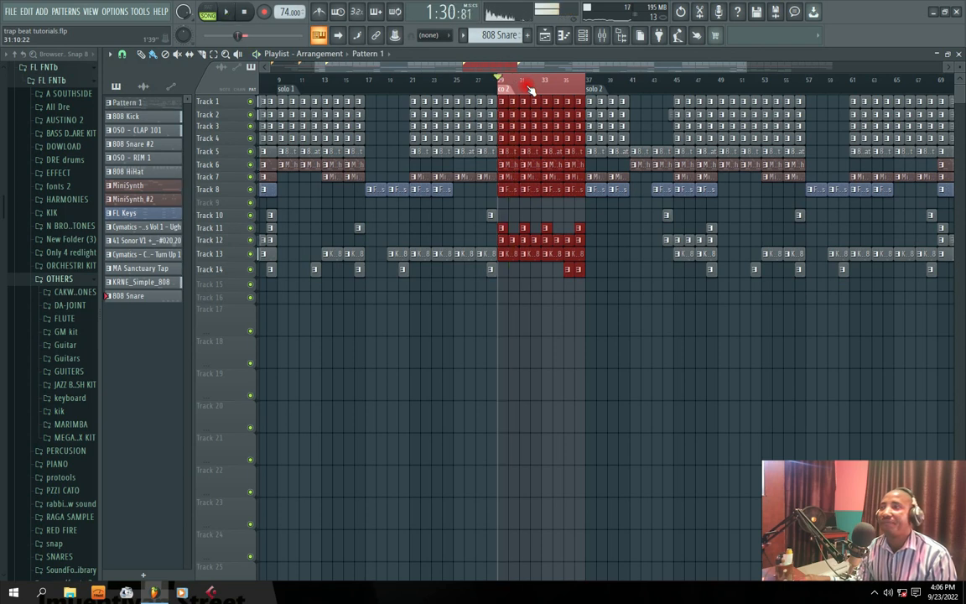
{"action": "left_click", "coordinate": [496, 81]}
{"action": "key", "text": "space"}
Play the full arrangement from the beginning and save the project
{"action": "left_click", "coordinate": [245, 13]}
{"action": "key", "text": "space"}
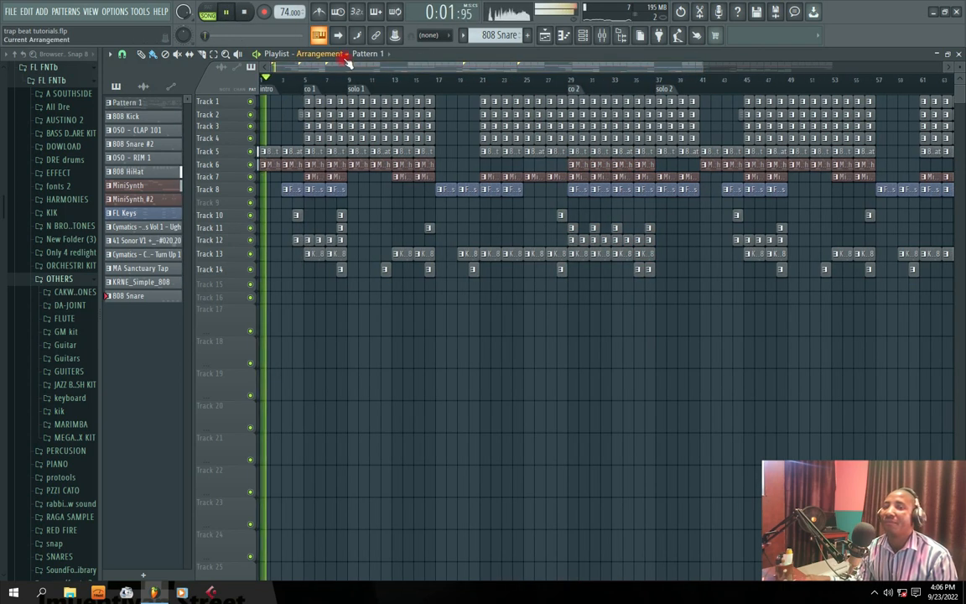
{"action": "key", "text": "ctrl+s"}
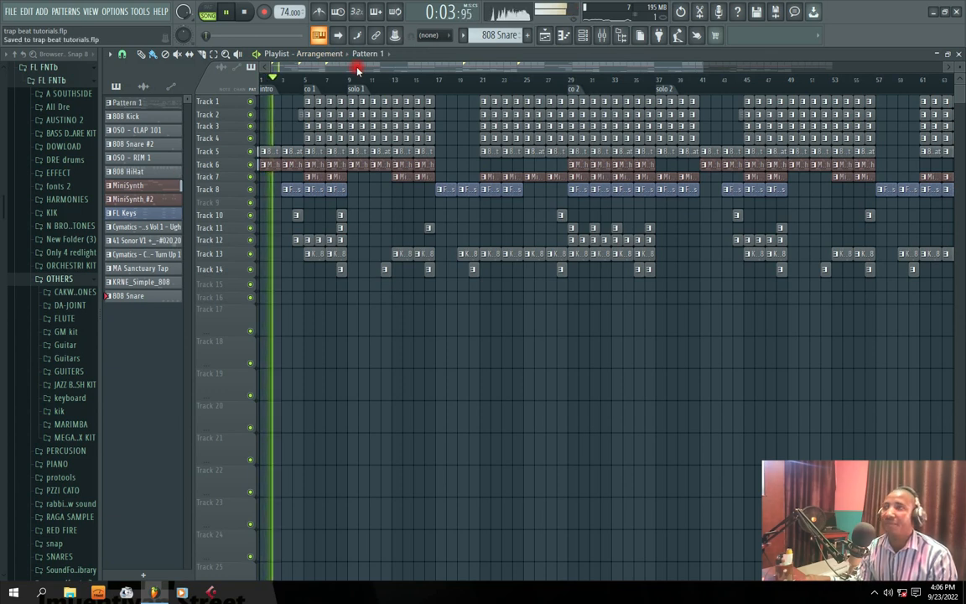